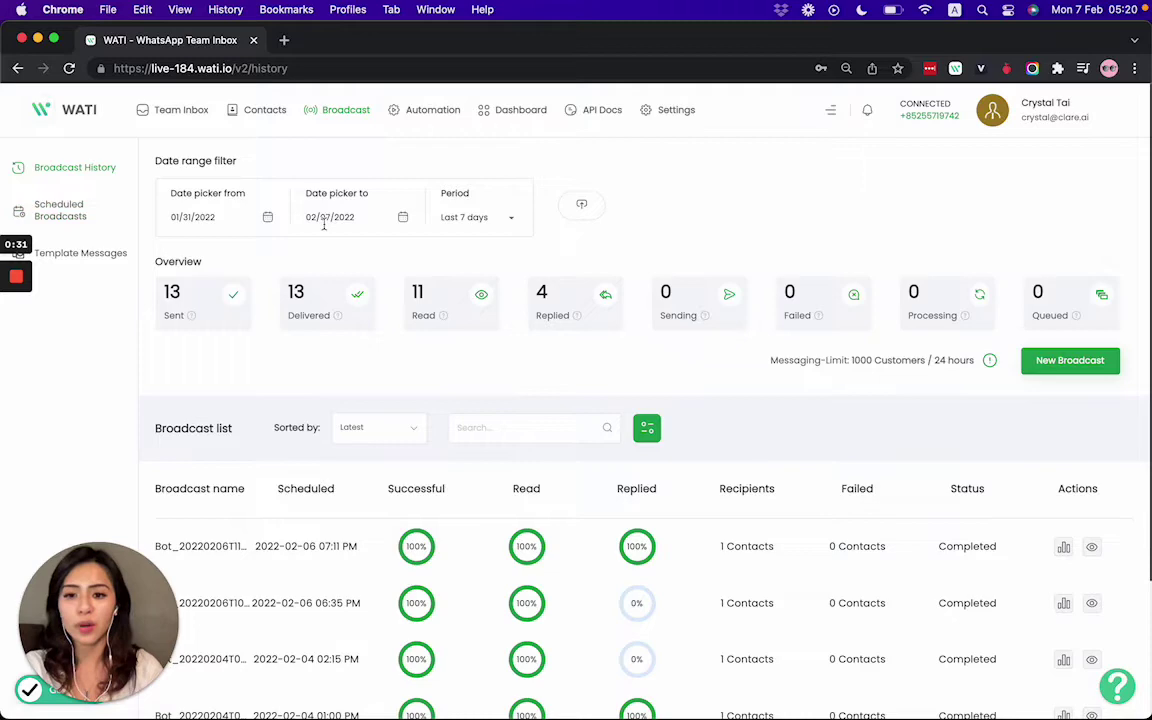
Scroll down through the broadcast list and back up to the Overview
{"action": "scroll", "coordinate": [357, 363], "scroll_direction": "down", "scroll_amount": 4}
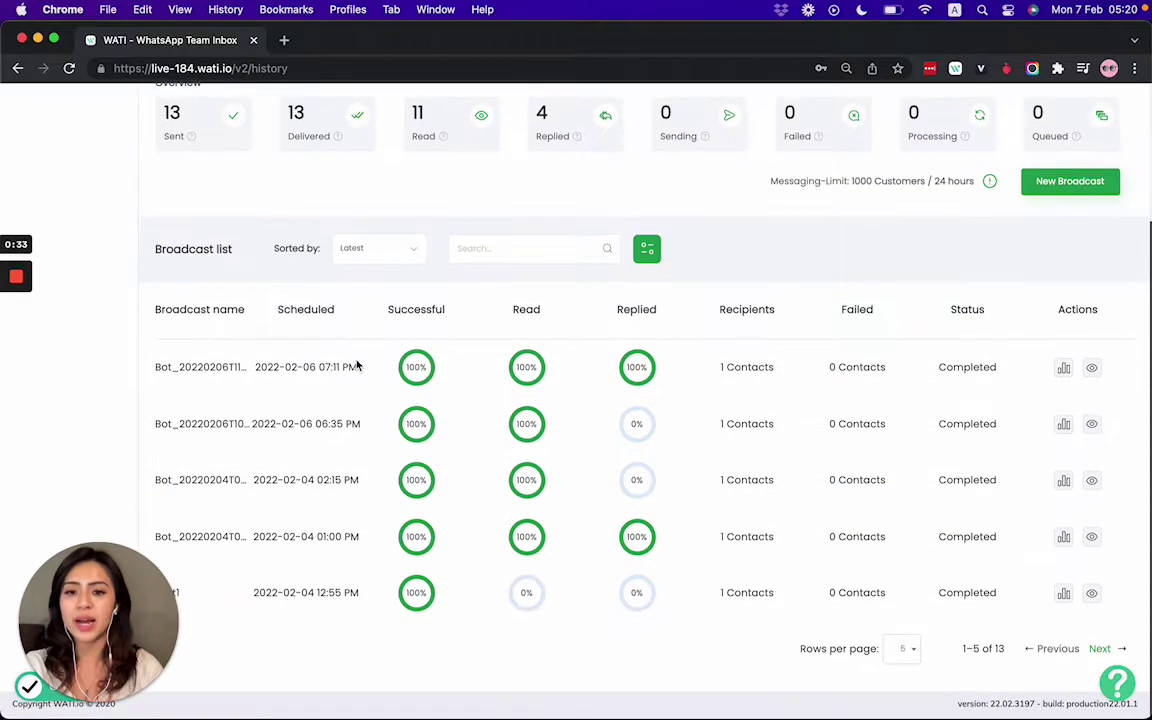
{"action": "scroll", "coordinate": [615, 392], "scroll_direction": "up", "scroll_amount": 4}
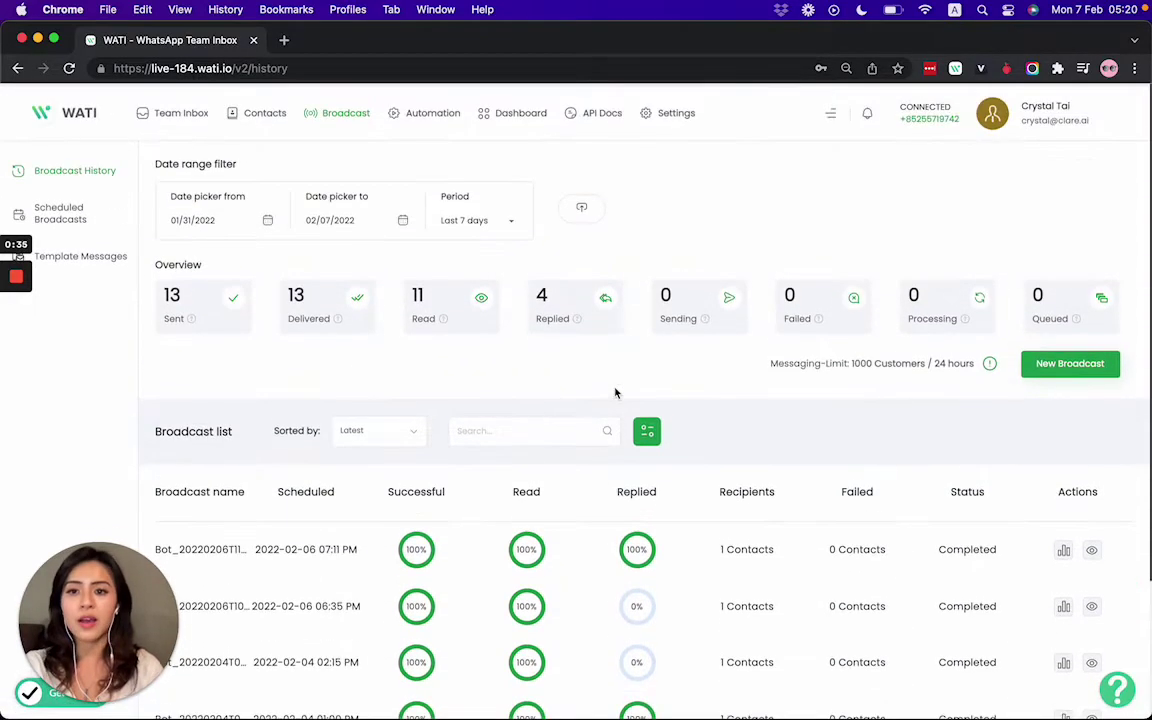
Start a new template message from scratch on the Template Messages page
{"action": "left_click", "coordinate": [72, 257]}
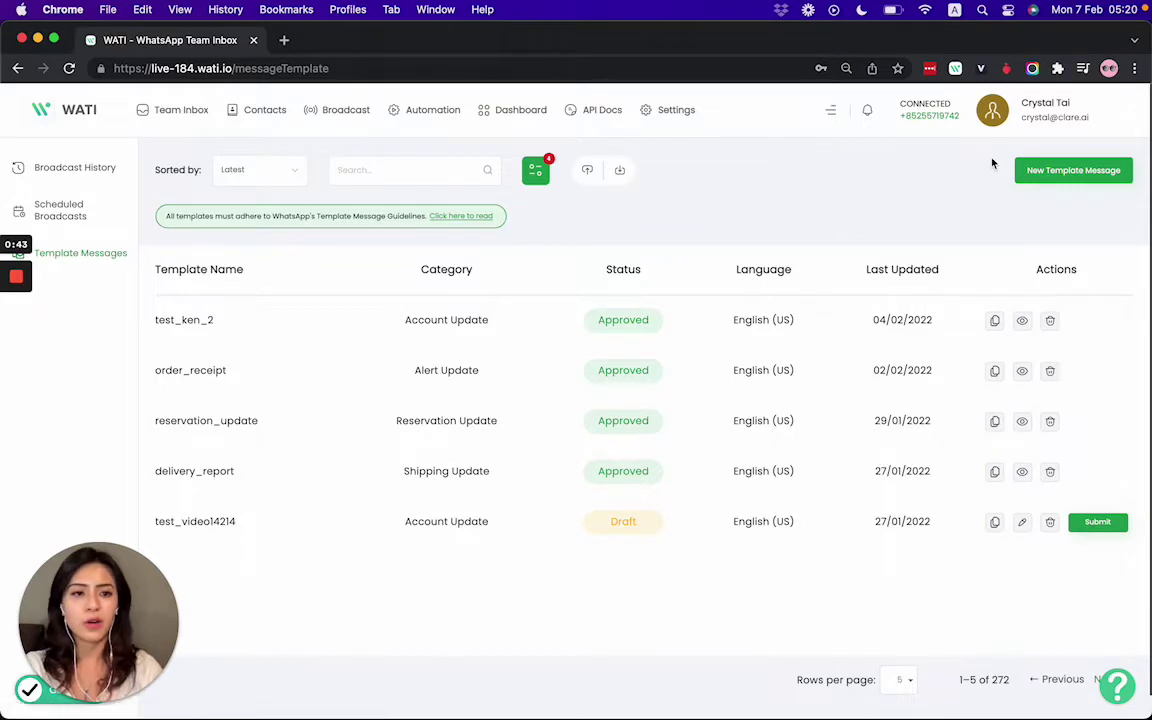
{"action": "left_click", "coordinate": [1063, 171]}
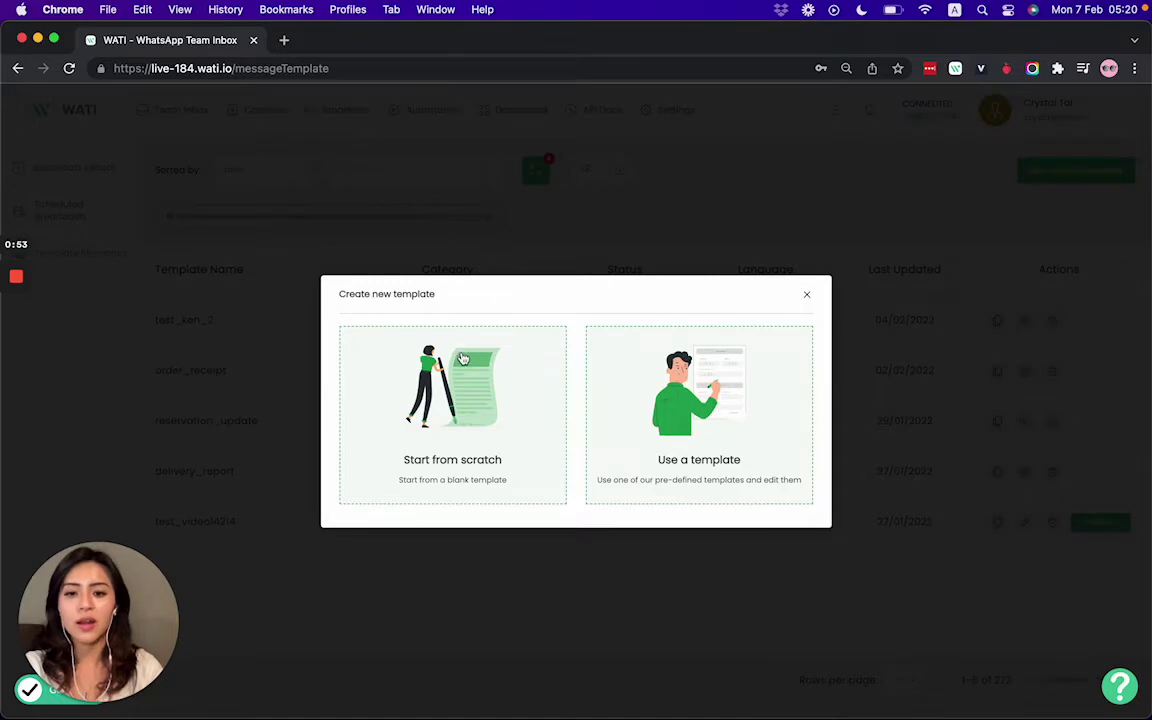
{"action": "left_click", "coordinate": [463, 420]}
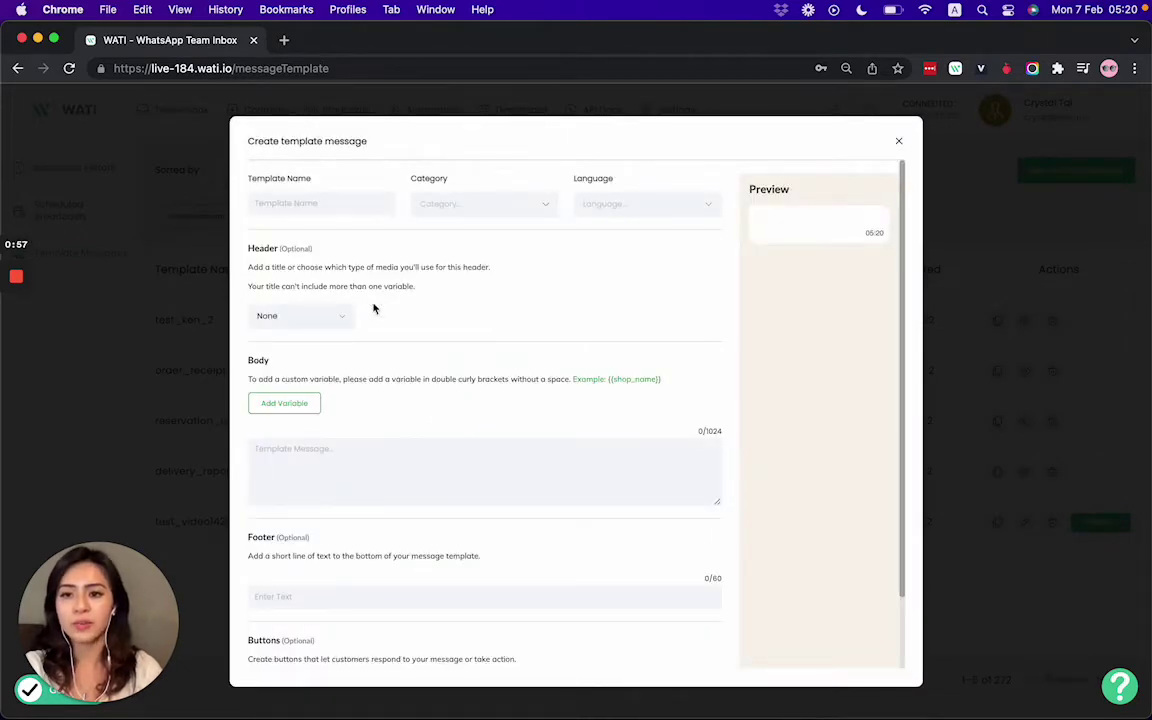
Name the template test7feb2022 and set category Alert Update and language English (US)
{"action": "left_click", "coordinate": [314, 207]}
{"action": "type", "text": "test"}
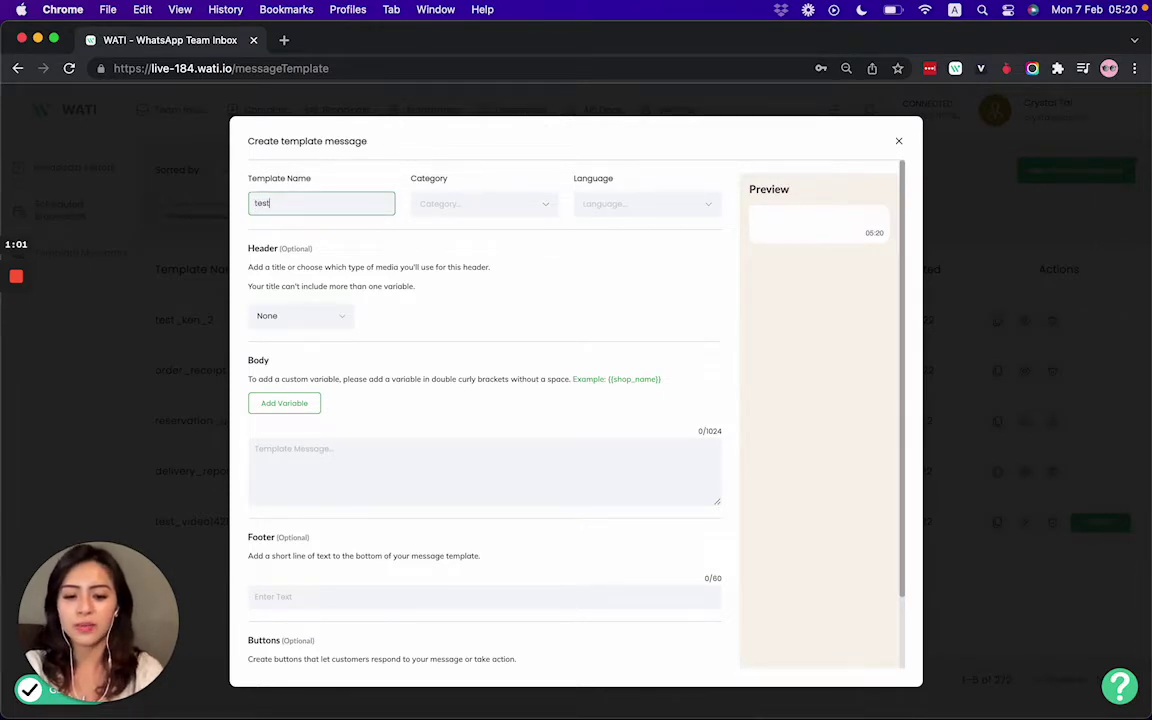
{"action": "type", "text": "7feb"}
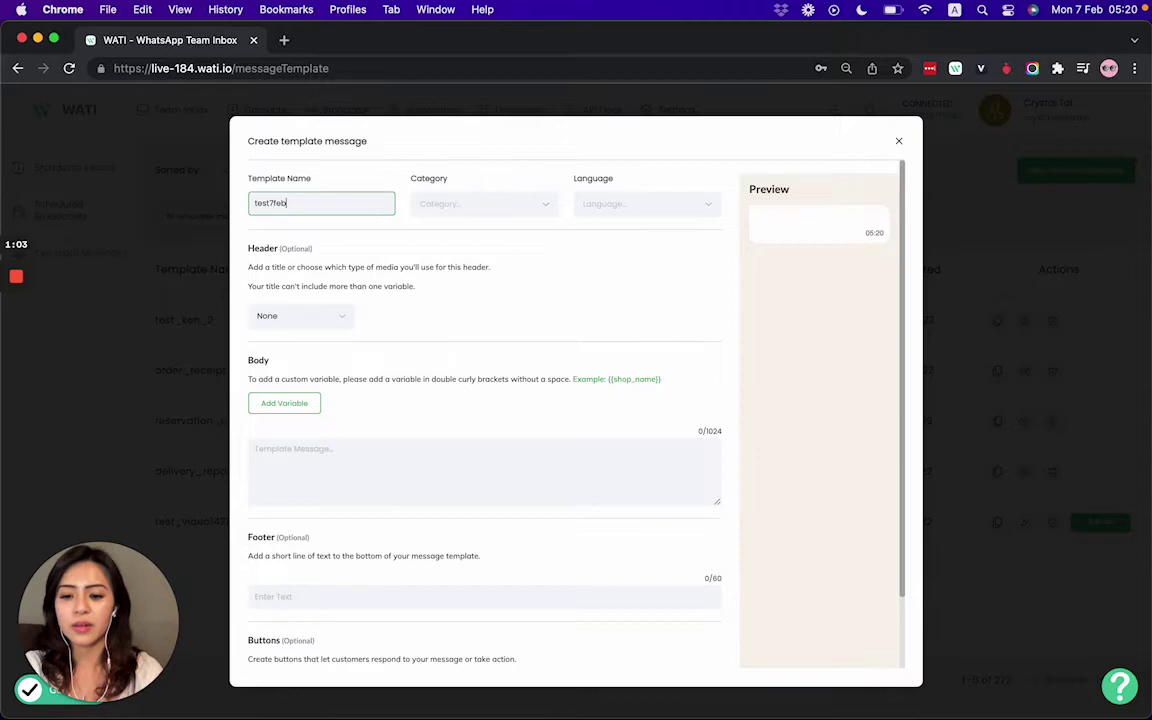
{"action": "type", "text": "2022"}
{"action": "left_click", "coordinate": [465, 206]}
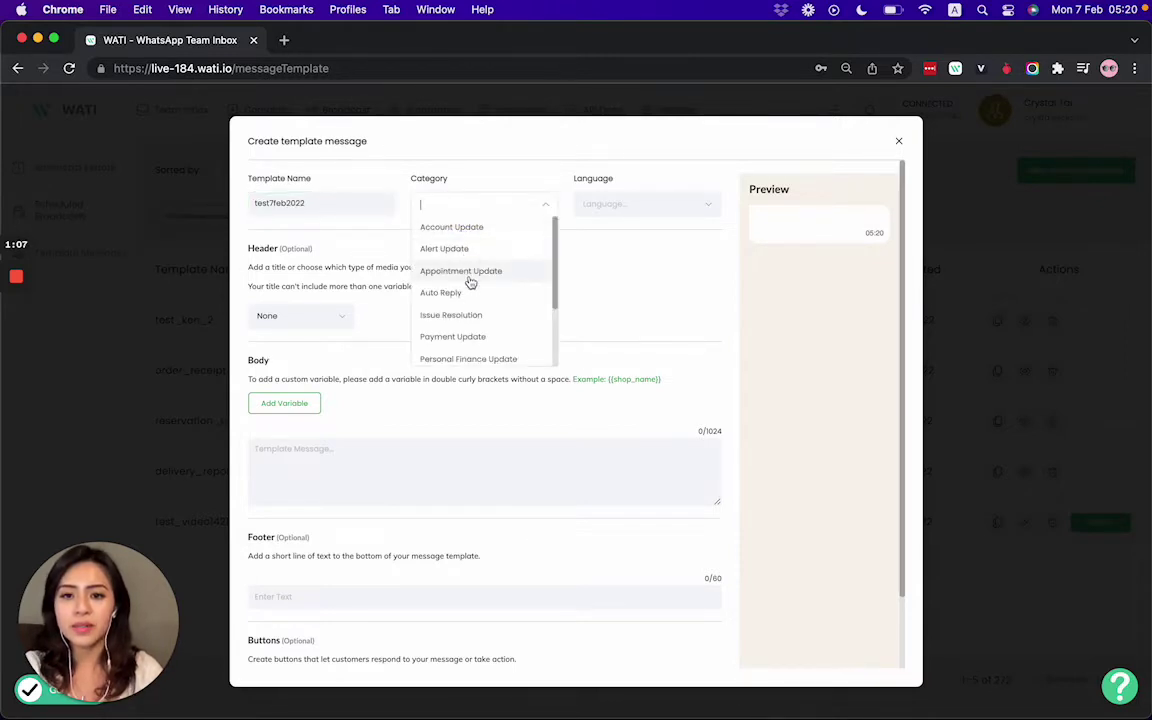
{"action": "left_click", "coordinate": [472, 250]}
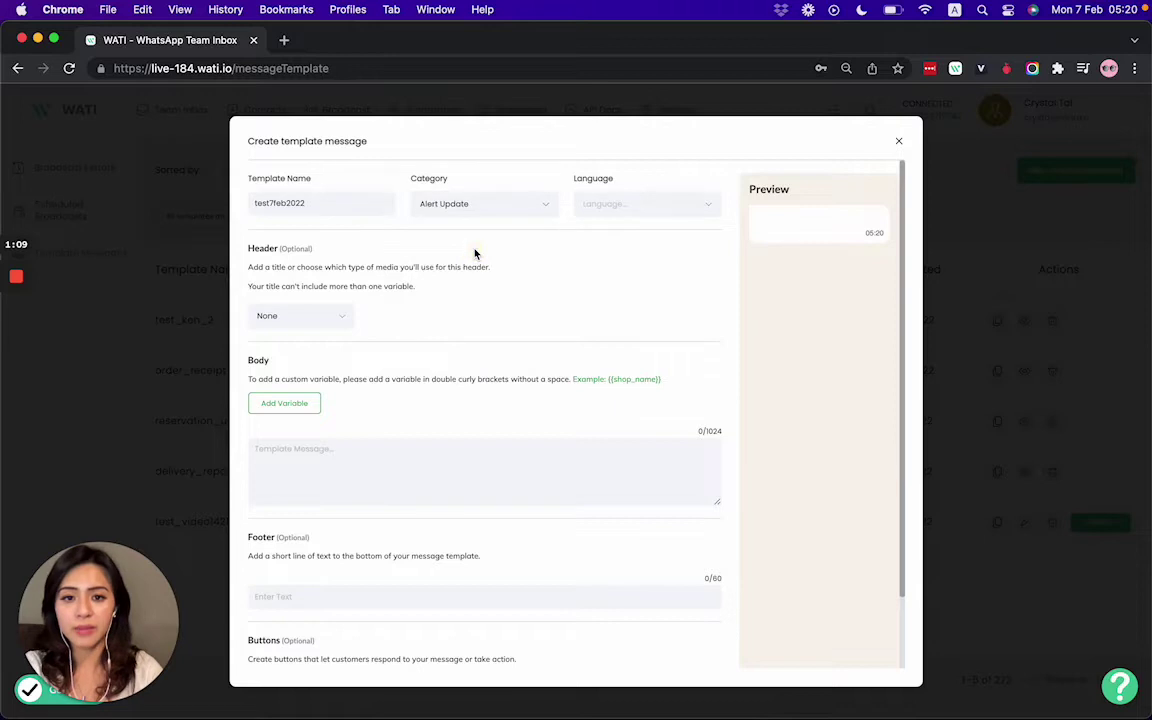
{"action": "left_click", "coordinate": [591, 206]}
{"action": "left_click", "coordinate": [606, 228]}
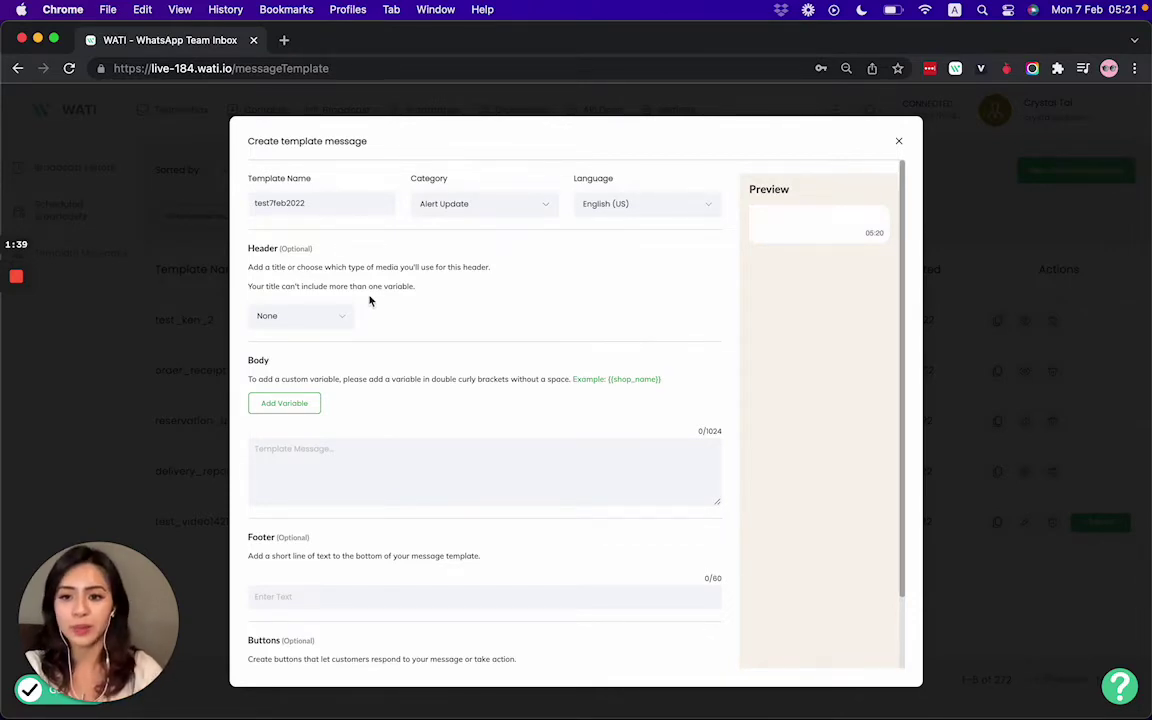
Give the template a Text header reading 'Topic'
{"action": "left_click", "coordinate": [295, 317]}
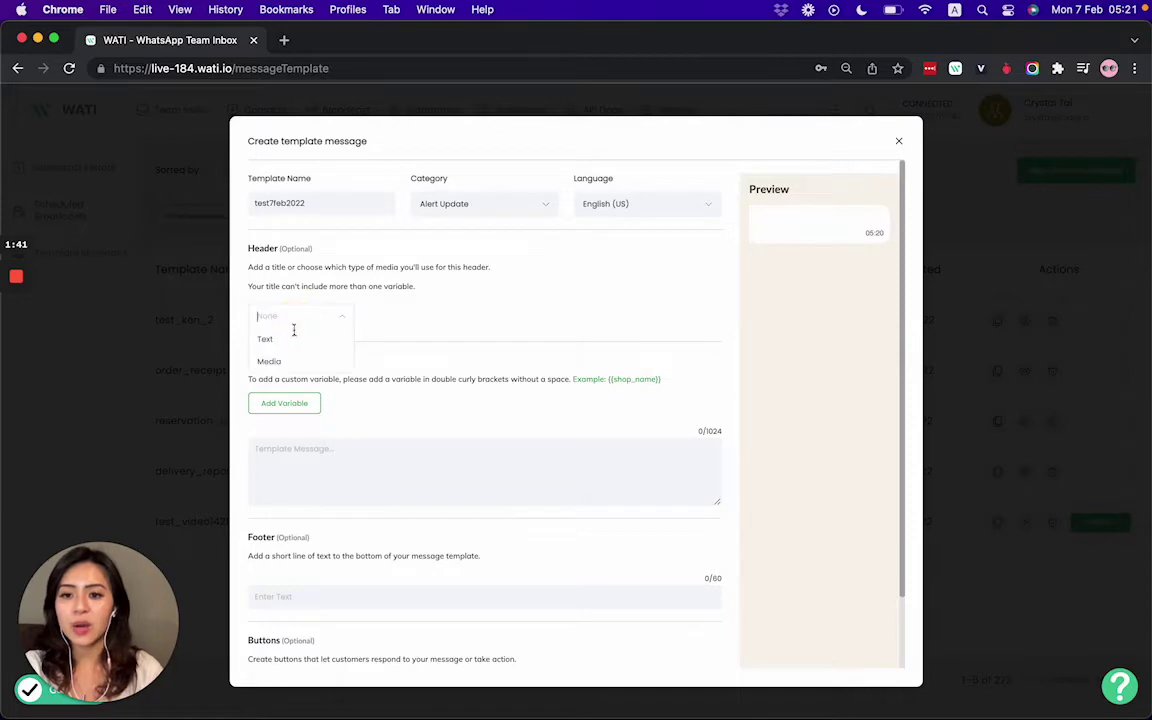
{"action": "left_click", "coordinate": [290, 340]}
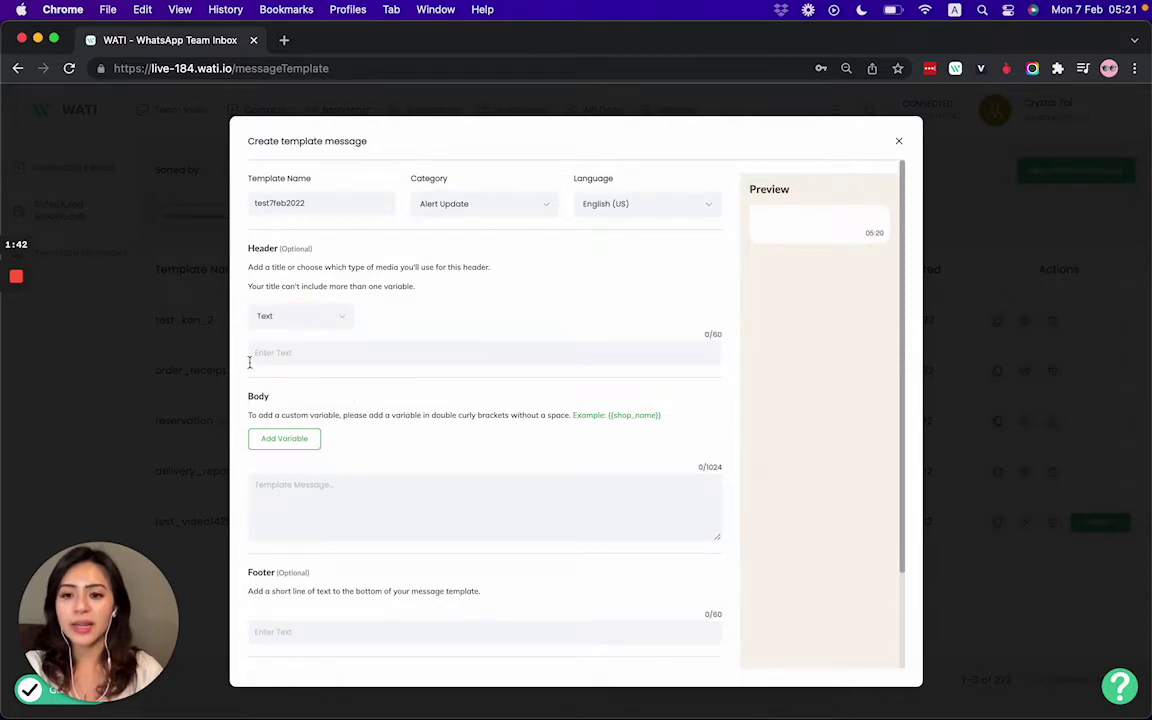
{"action": "left_click", "coordinate": [324, 360]}
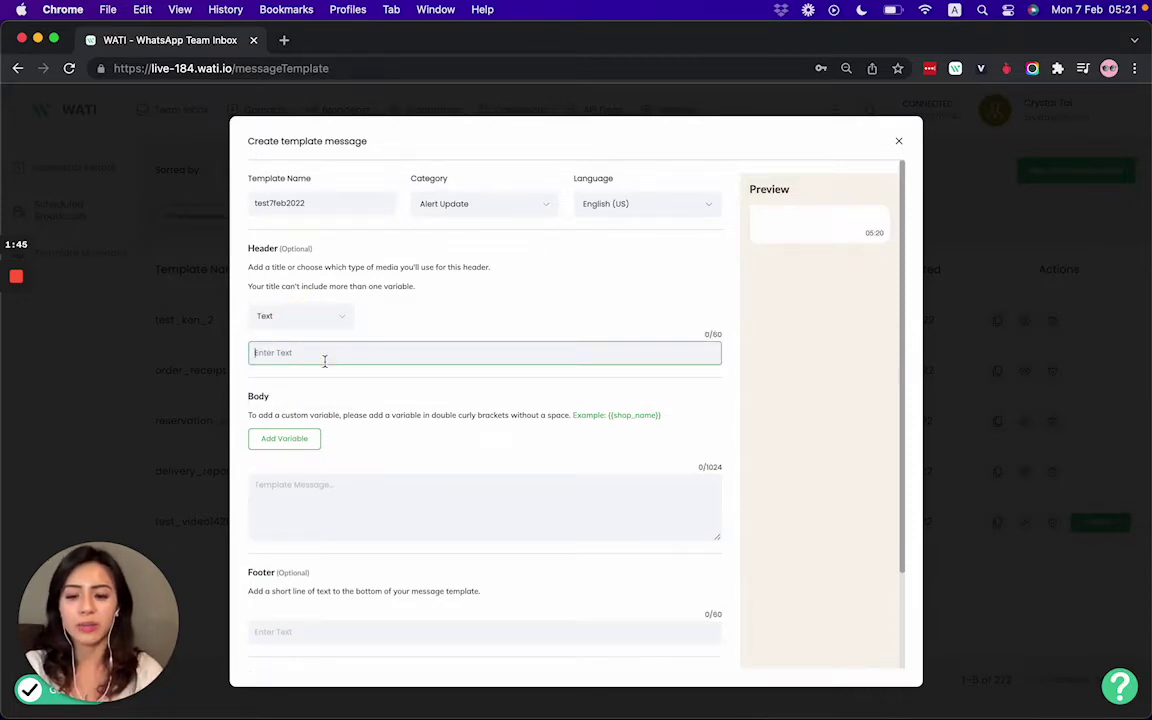
{"action": "type", "text": "Top"}
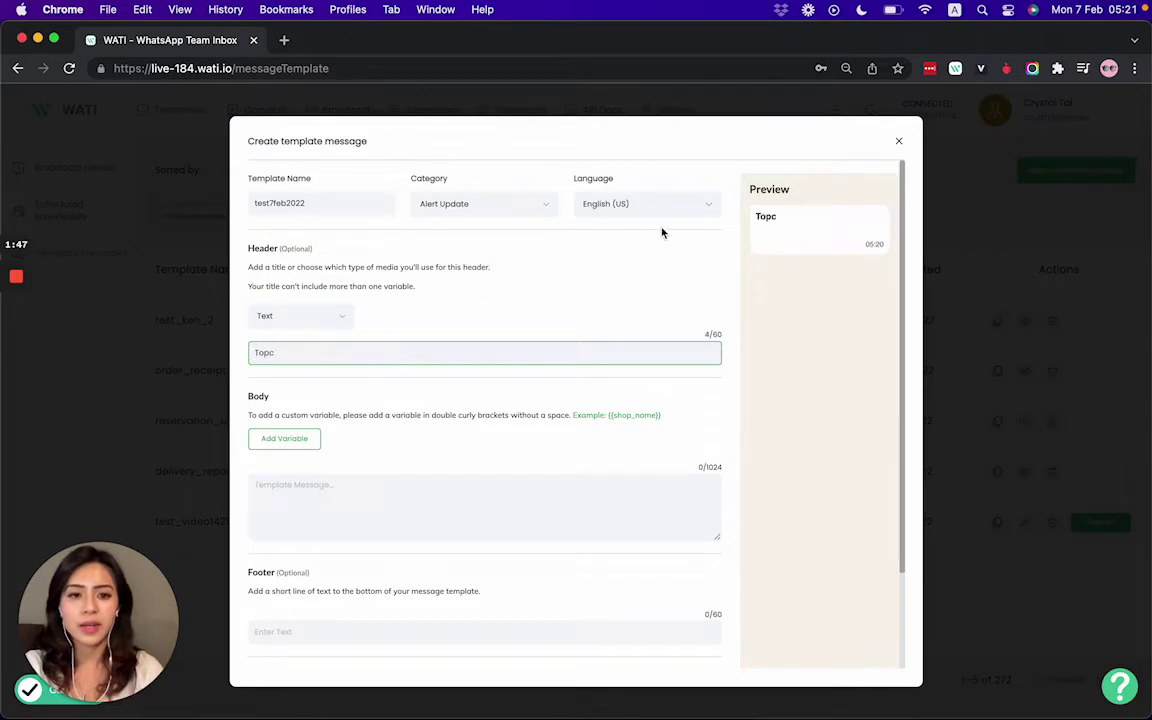
{"action": "type", "text": "ic"}
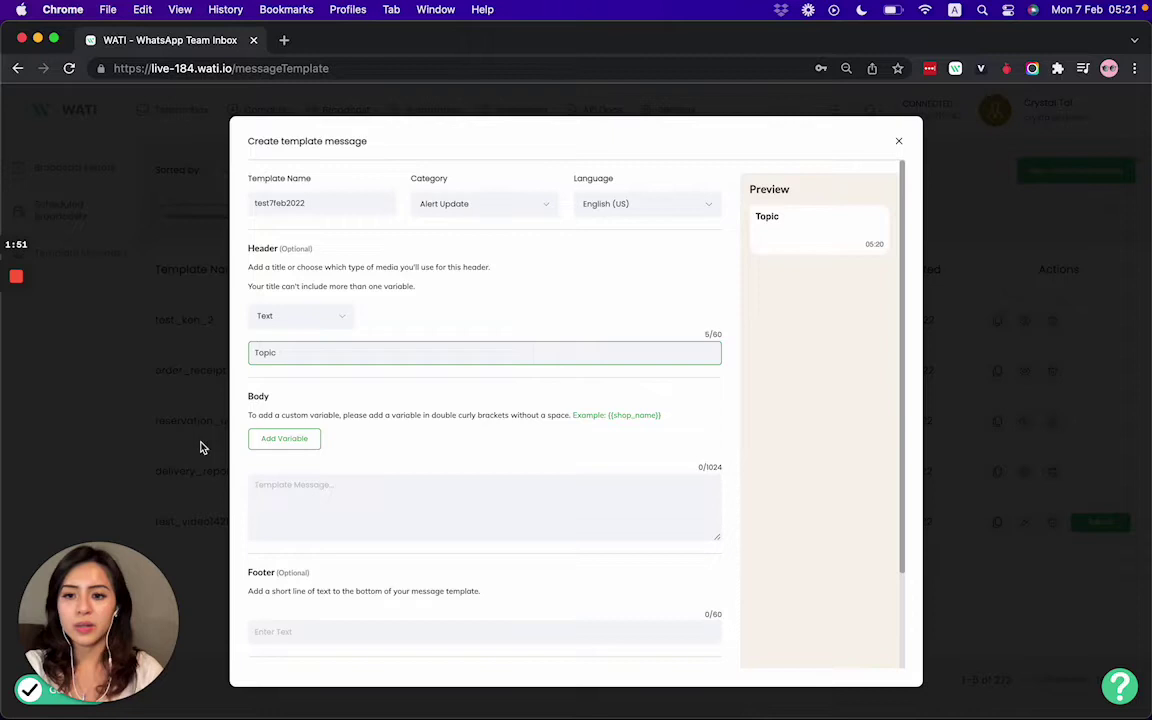
Switch the header to Media, try Video and Document, and settle on Image
{"action": "left_click", "coordinate": [302, 316]}
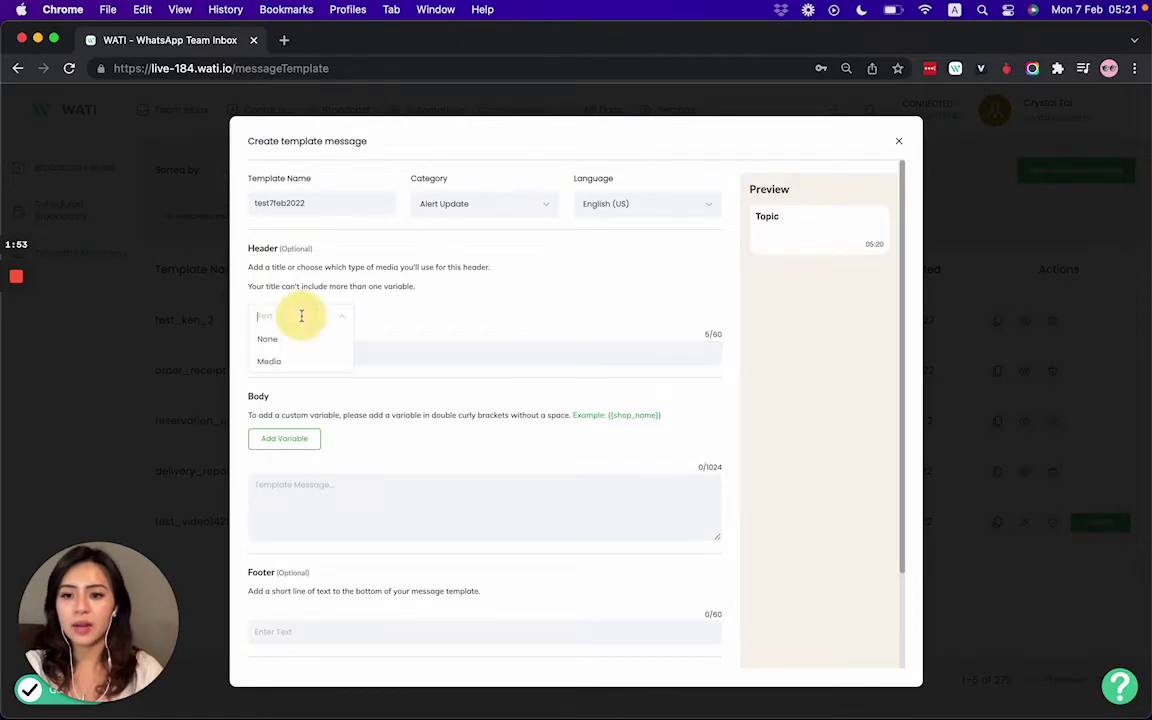
{"action": "left_click", "coordinate": [302, 362]}
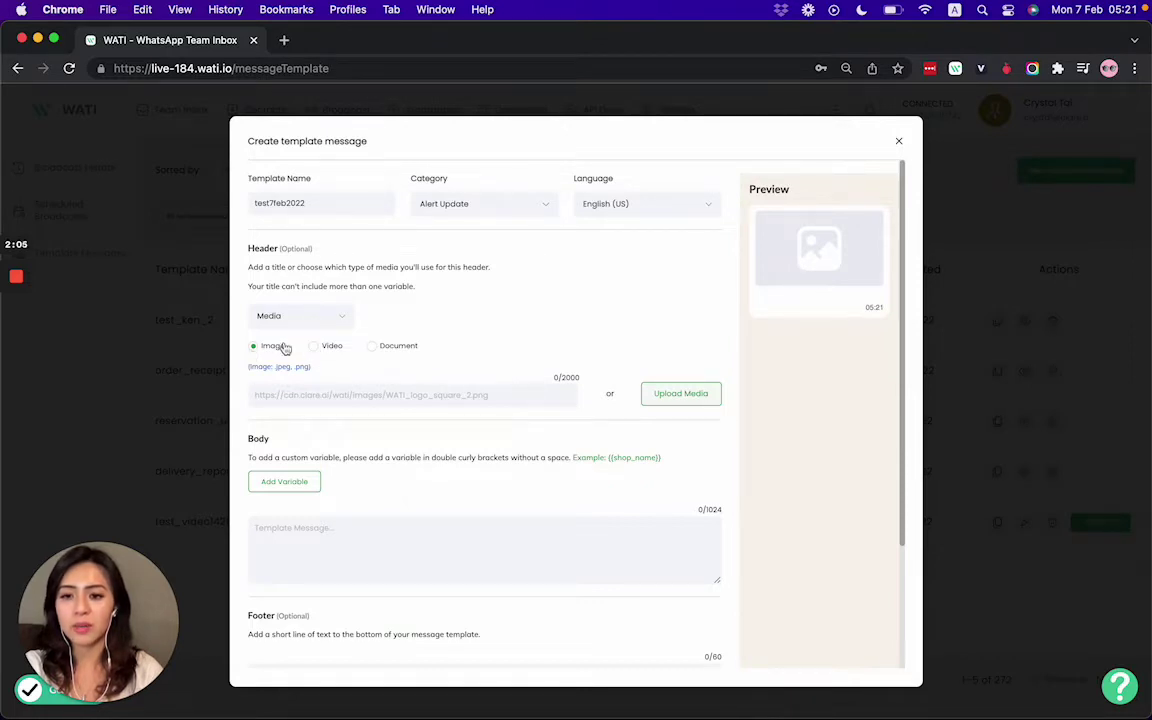
{"action": "left_click", "coordinate": [315, 347]}
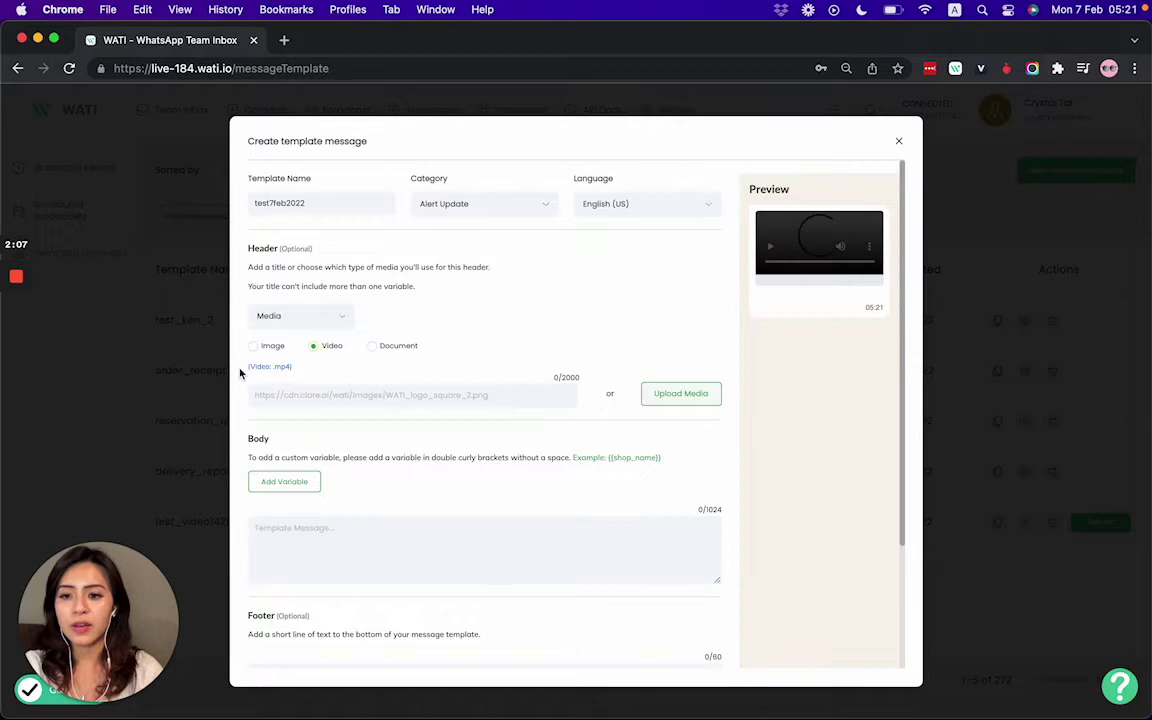
{"action": "left_click_drag", "start_coordinate": [240, 370], "coordinate": [323, 373]}
{"action": "left_click", "coordinate": [373, 345]}
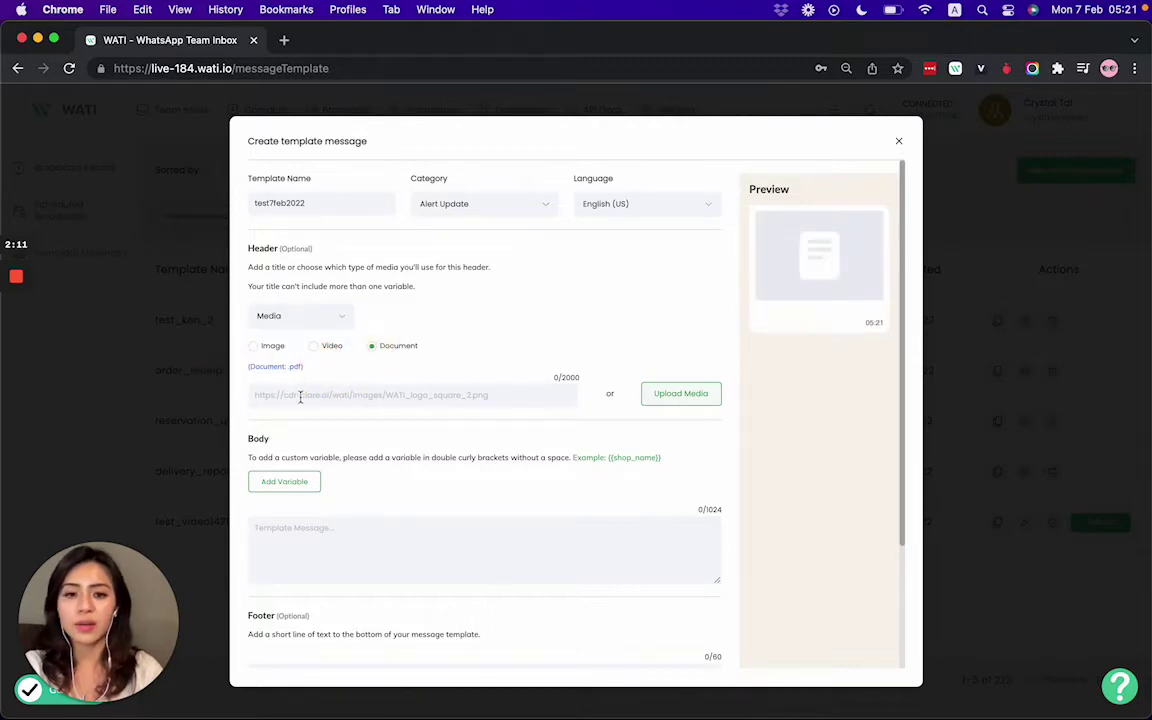
{"action": "left_click", "coordinate": [256, 347]}
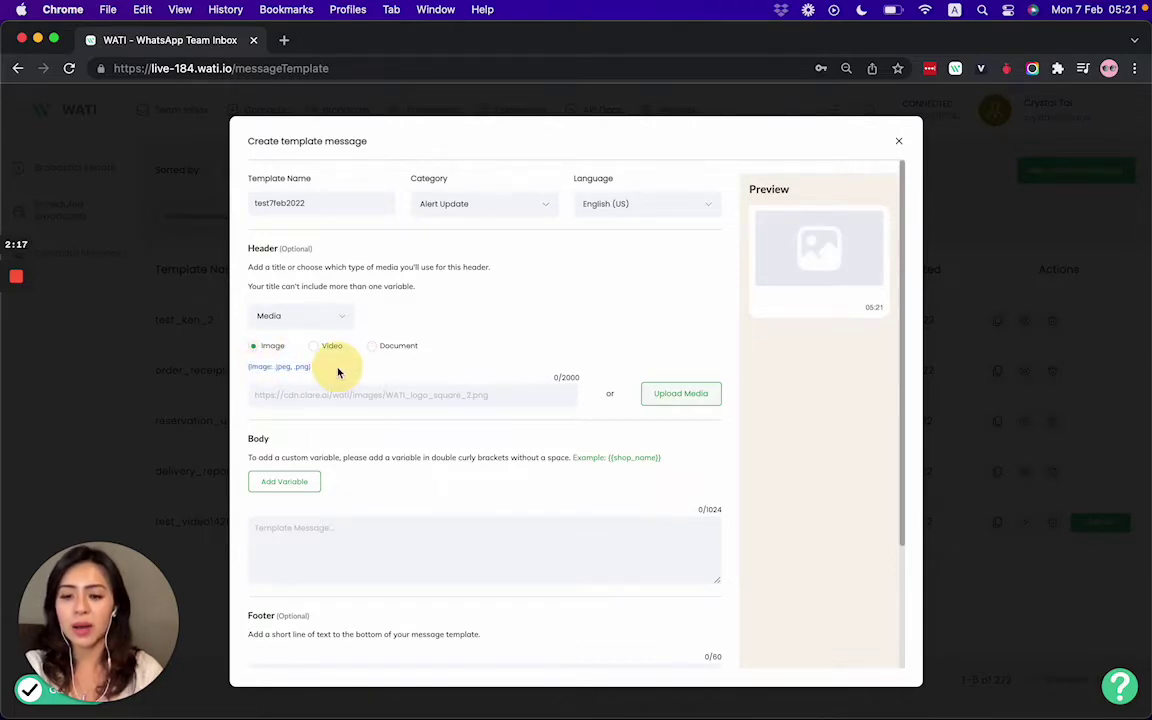
Upload WATI_logo_full_2 from Downloads as the header image
{"action": "left_click", "coordinate": [675, 405]}
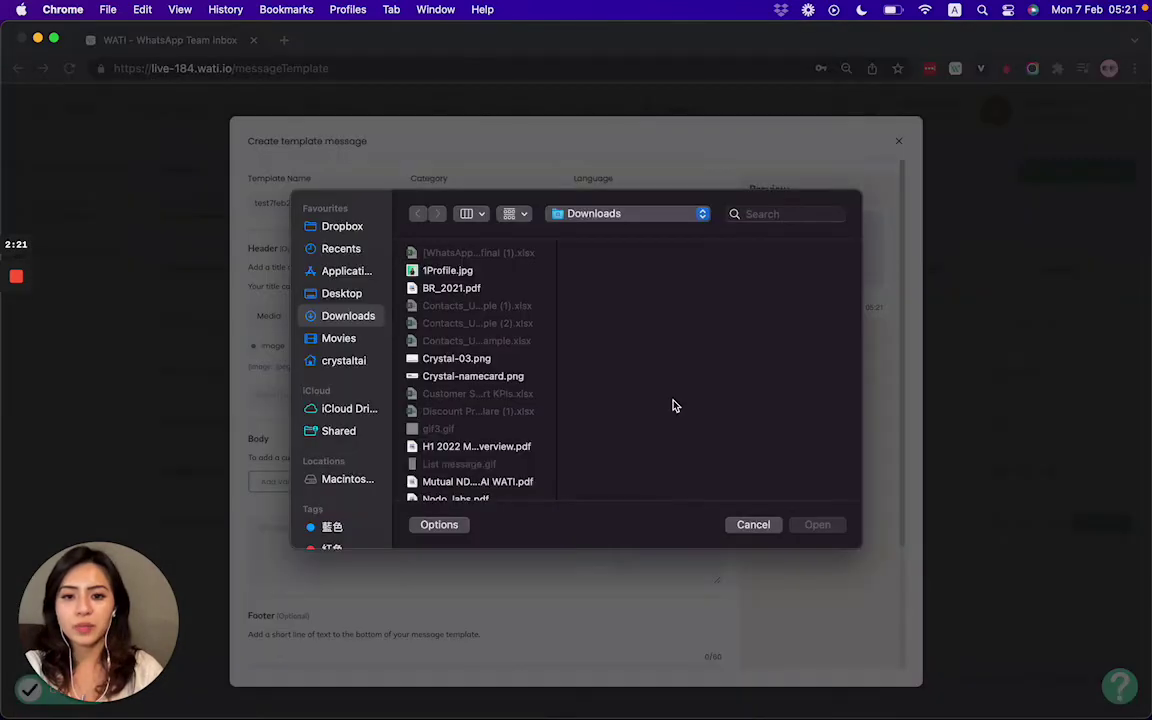
{"action": "scroll", "coordinate": [519, 407], "scroll_direction": "down", "scroll_amount": 5}
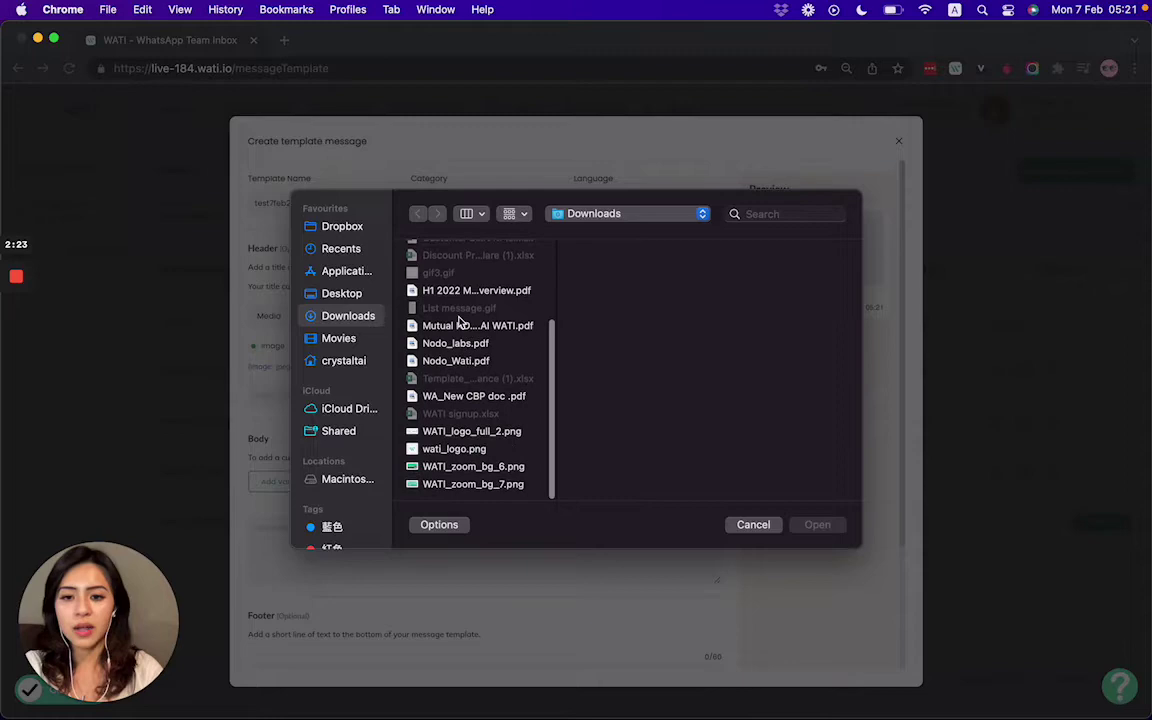
{"action": "double_click", "coordinate": [470, 431]}
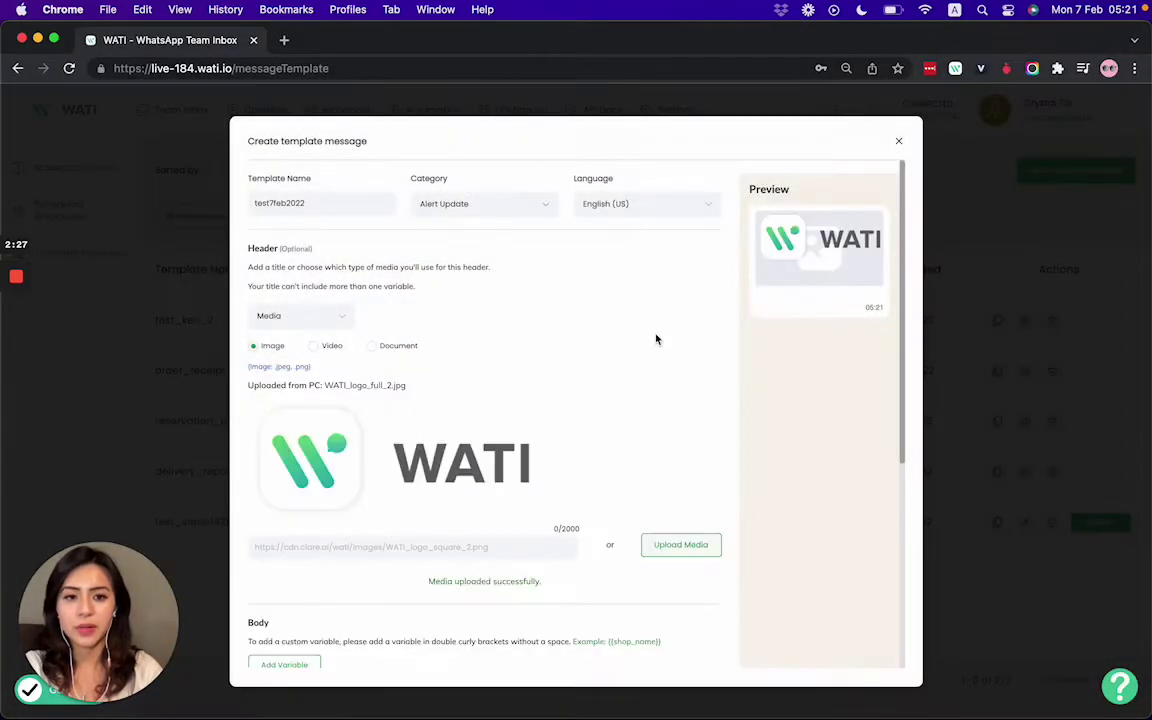
{"action": "scroll", "coordinate": [667, 386], "scroll_direction": "down", "scroll_amount": 5}
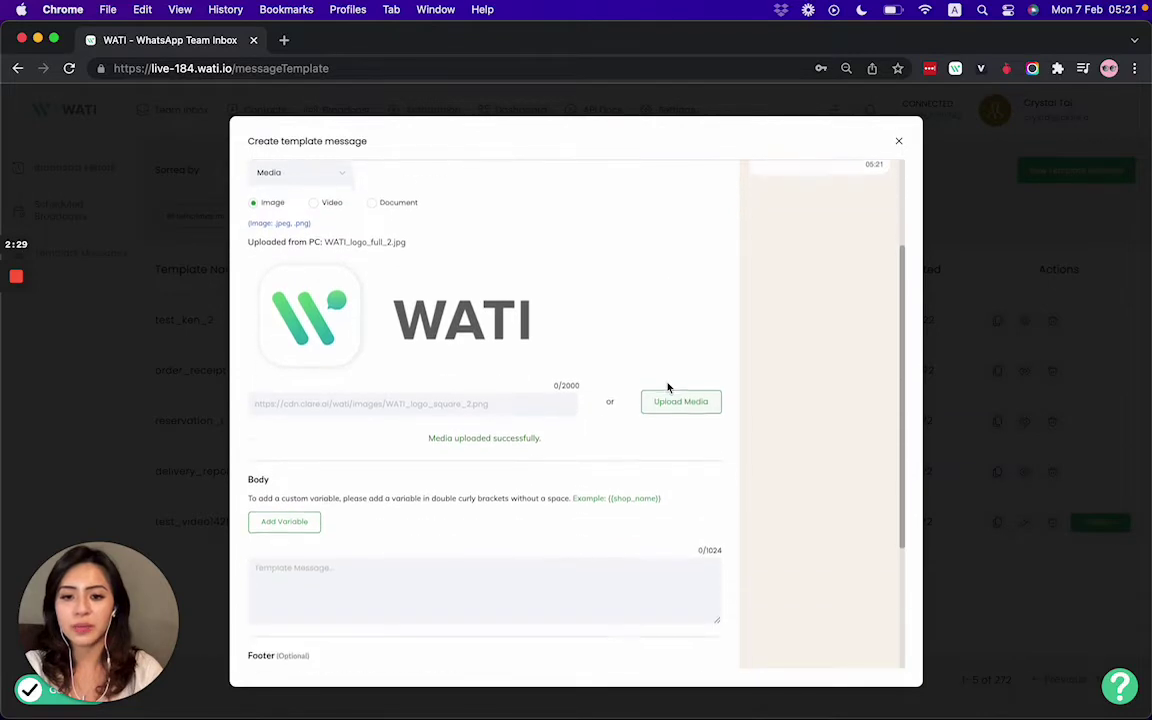
{"action": "scroll", "coordinate": [667, 385], "scroll_direction": "down", "scroll_amount": 2}
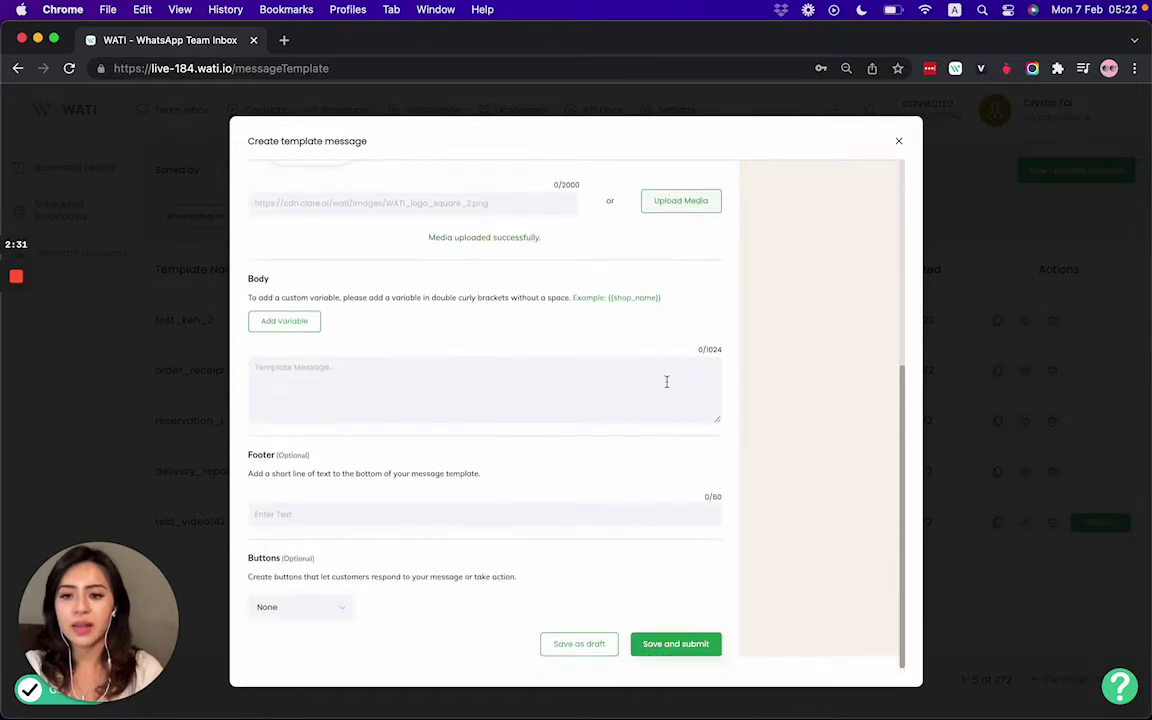
{"action": "left_click", "coordinate": [383, 372]}
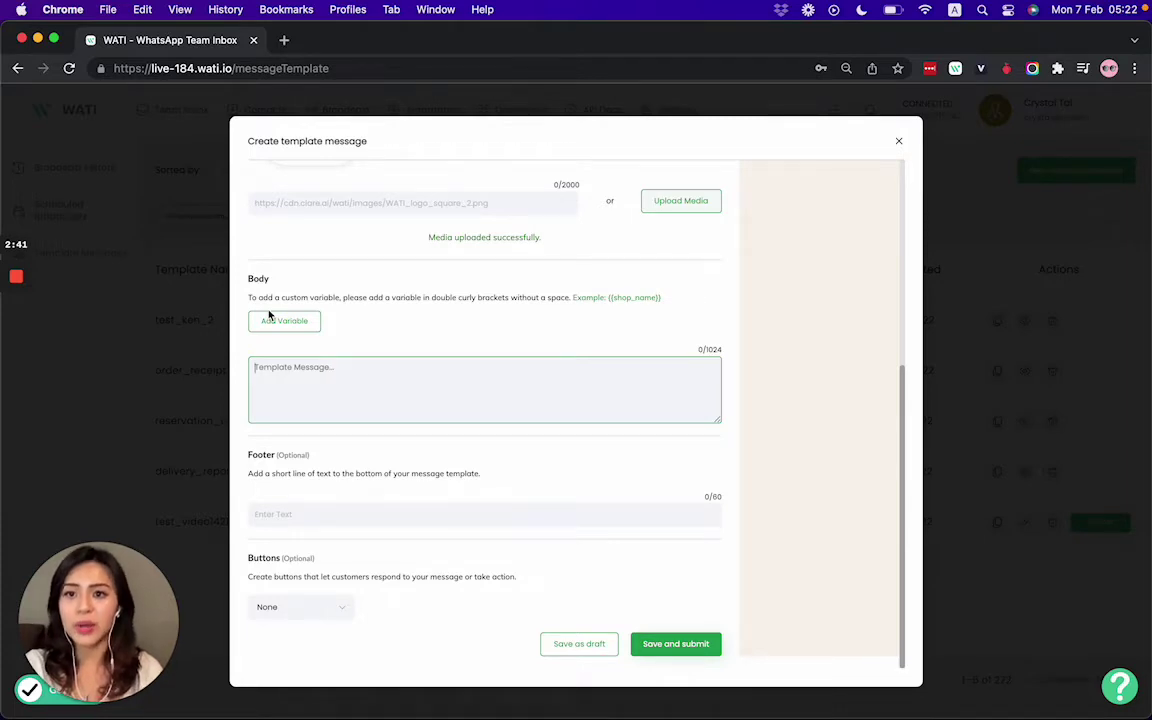
Write the body 'Hi {{name}}, This is a payment reminder.' using the name attribute variable
{"action": "left_click", "coordinate": [296, 366]}
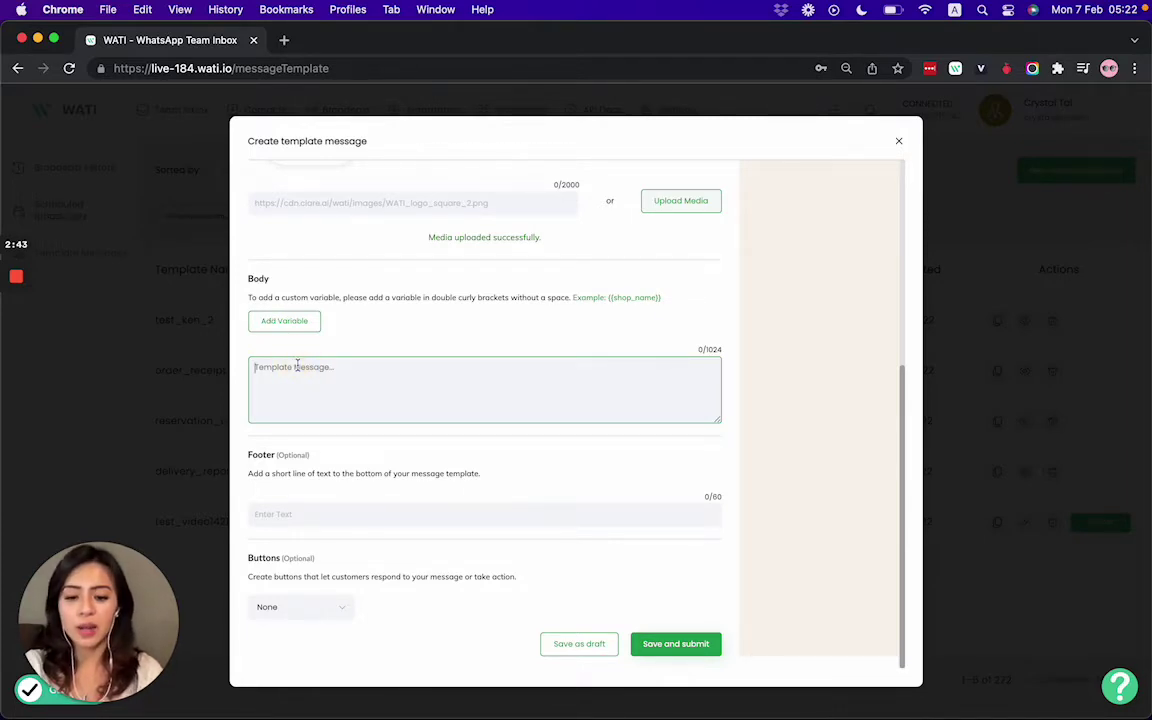
{"action": "type", "text": "Hi!"}
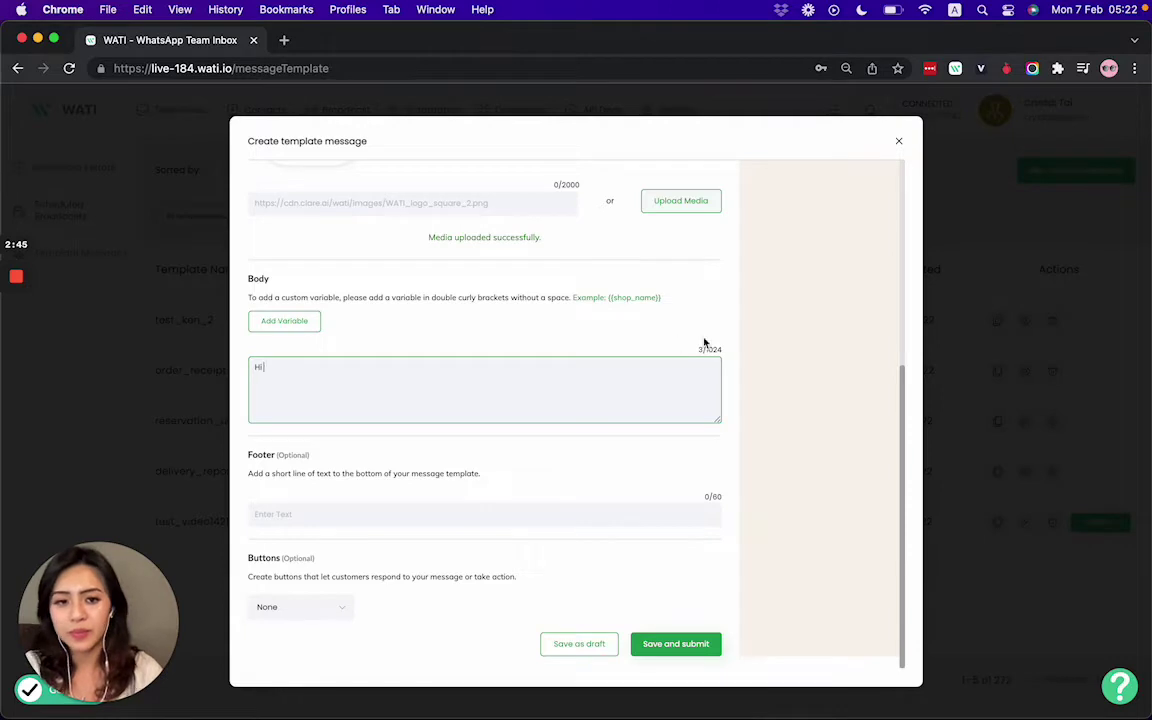
{"action": "scroll", "coordinate": [774, 352], "scroll_direction": "up", "scroll_amount": 4}
{"action": "scroll", "coordinate": [768, 300], "scroll_direction": "up", "scroll_amount": 3}
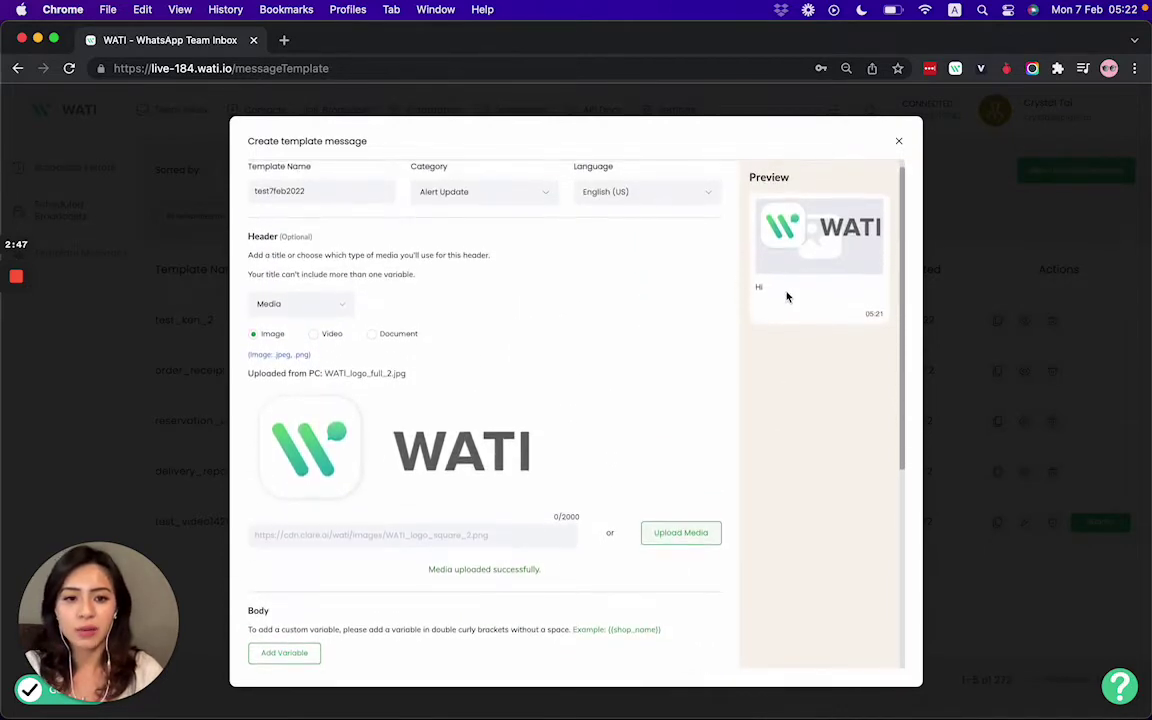
{"action": "scroll", "coordinate": [756, 486], "scroll_direction": "down", "scroll_amount": 6}
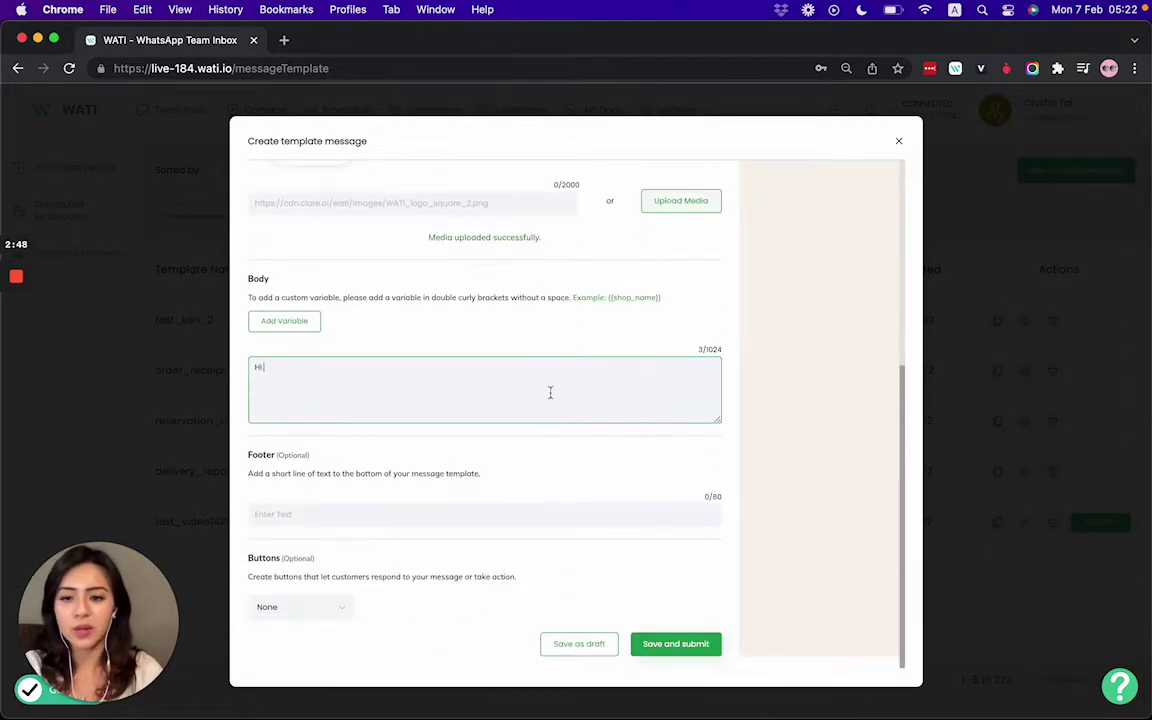
{"action": "left_click", "coordinate": [278, 321]}
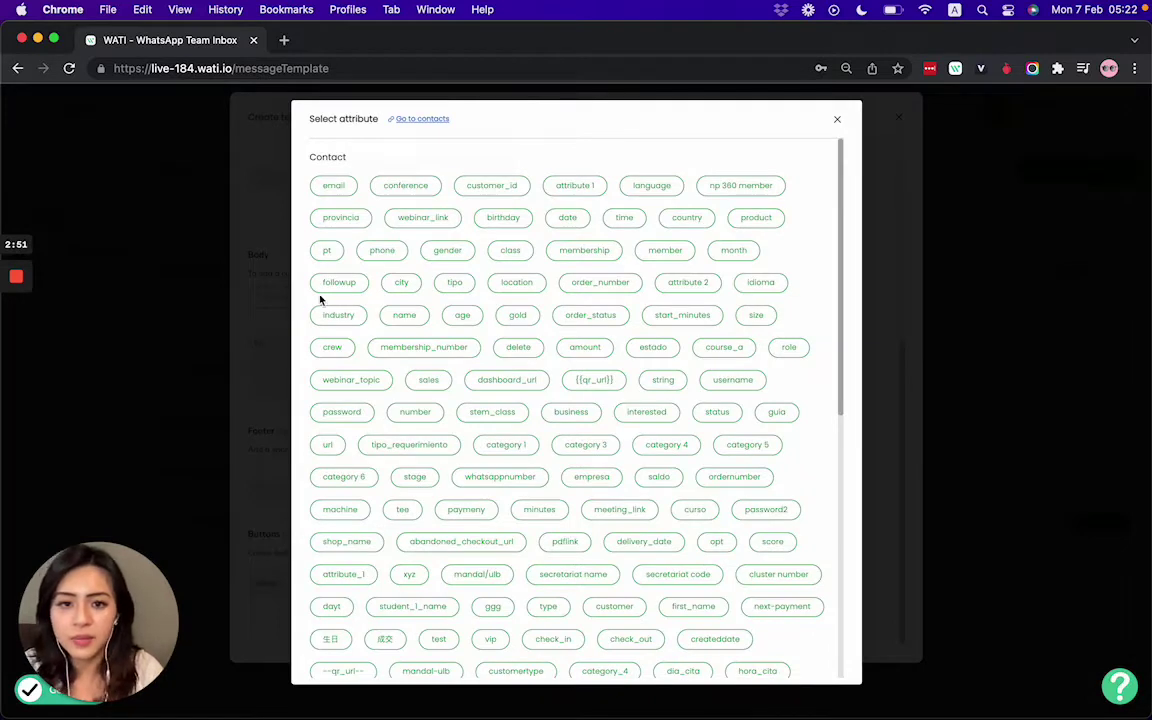
{"action": "key", "text": "super+f"}
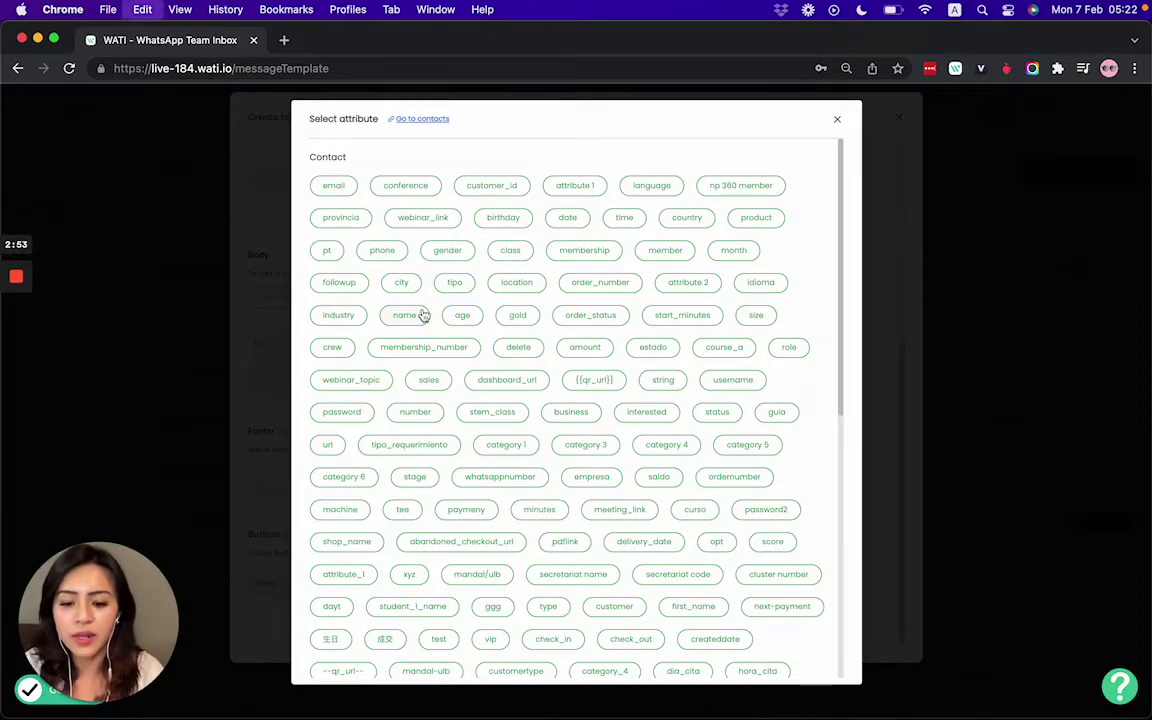
{"action": "type", "text": "nam"}
{"action": "left_click", "coordinate": [404, 317]}
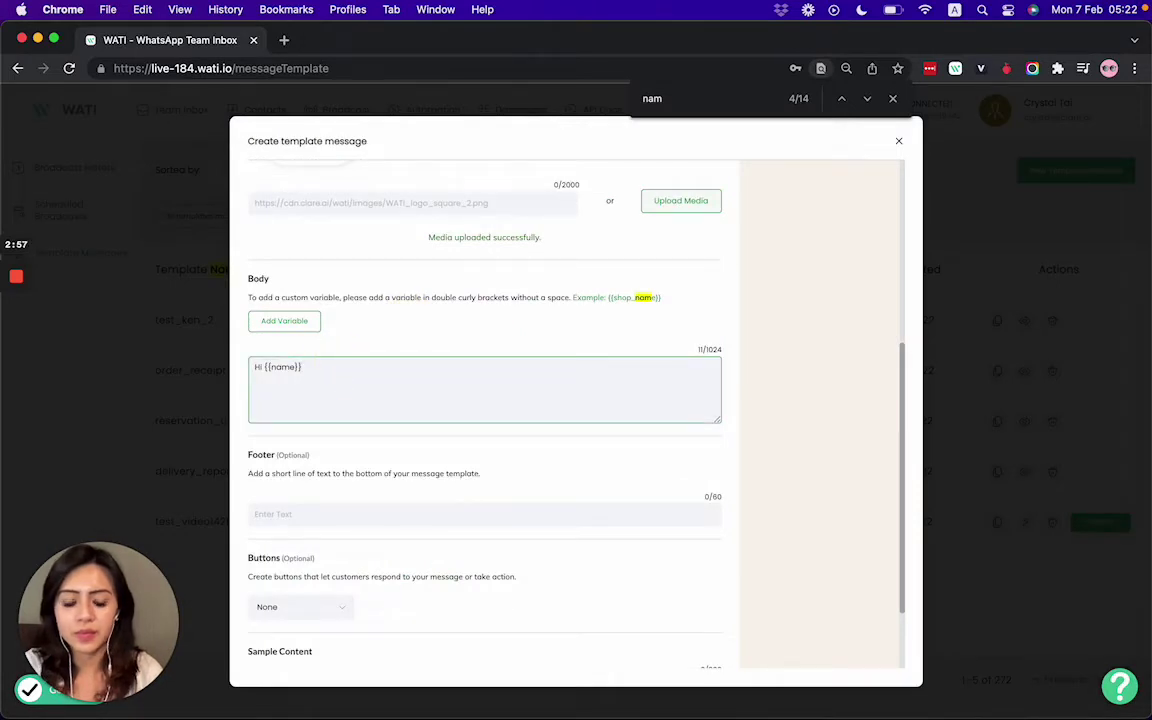
{"action": "type", "text": ",  This is a"}
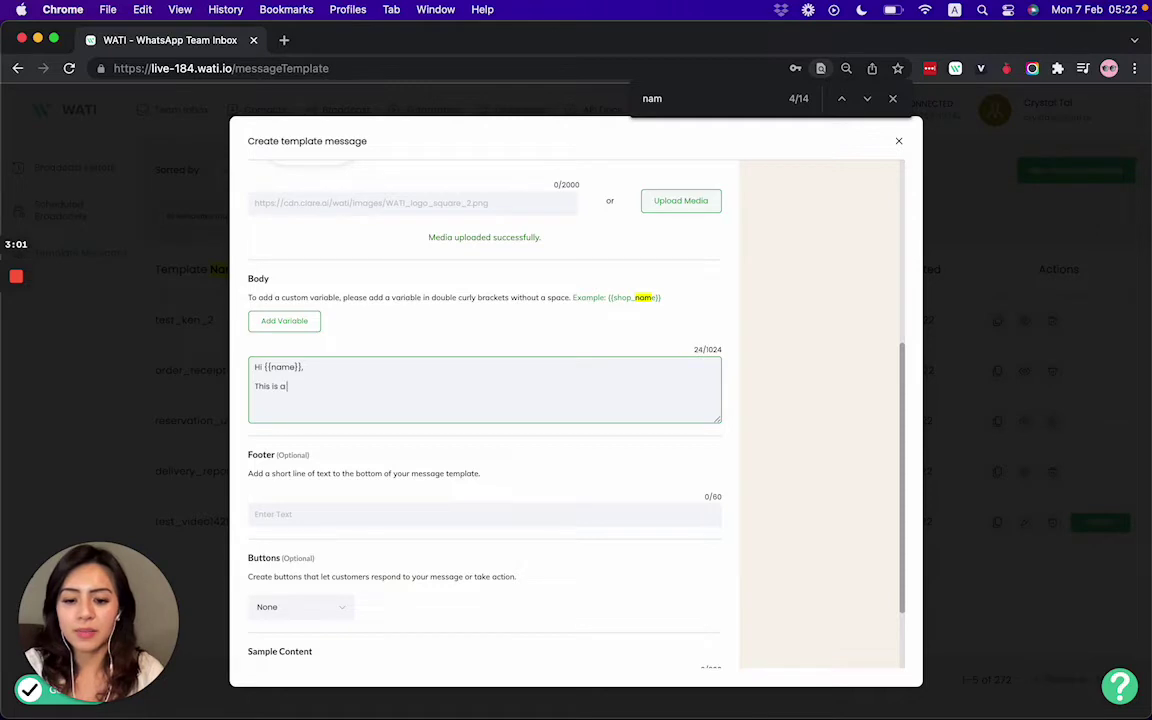
{"action": "type", "text": " payment remind"}
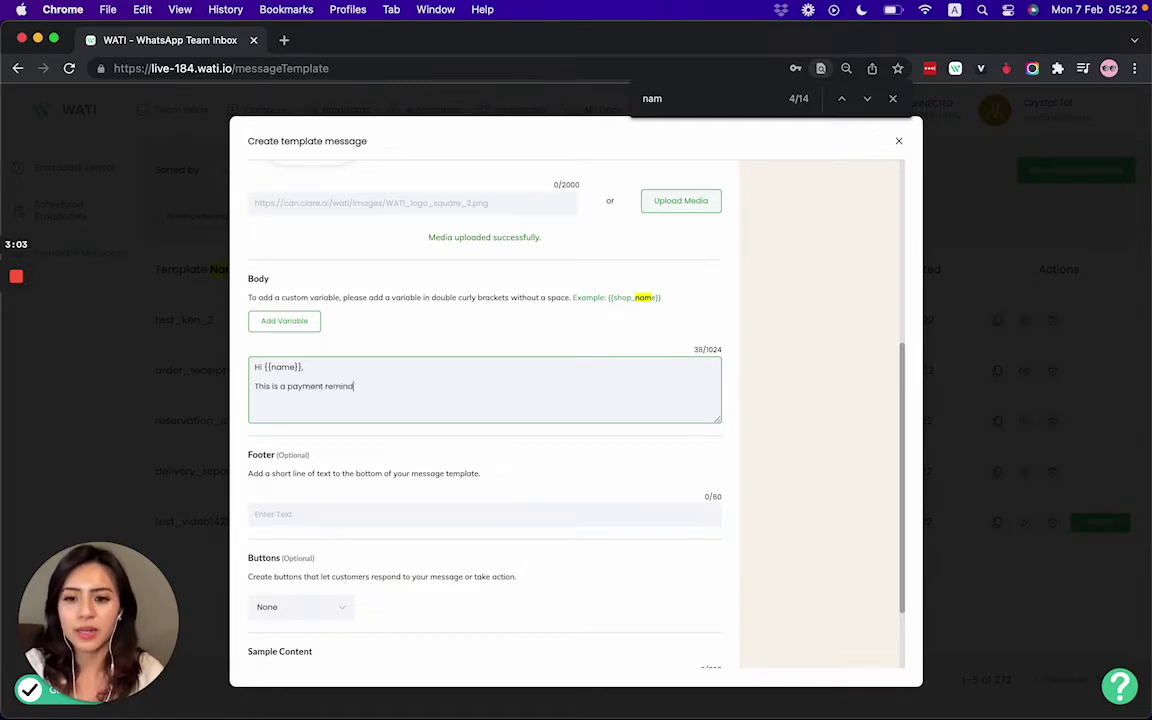
{"action": "type", "text": "er."}
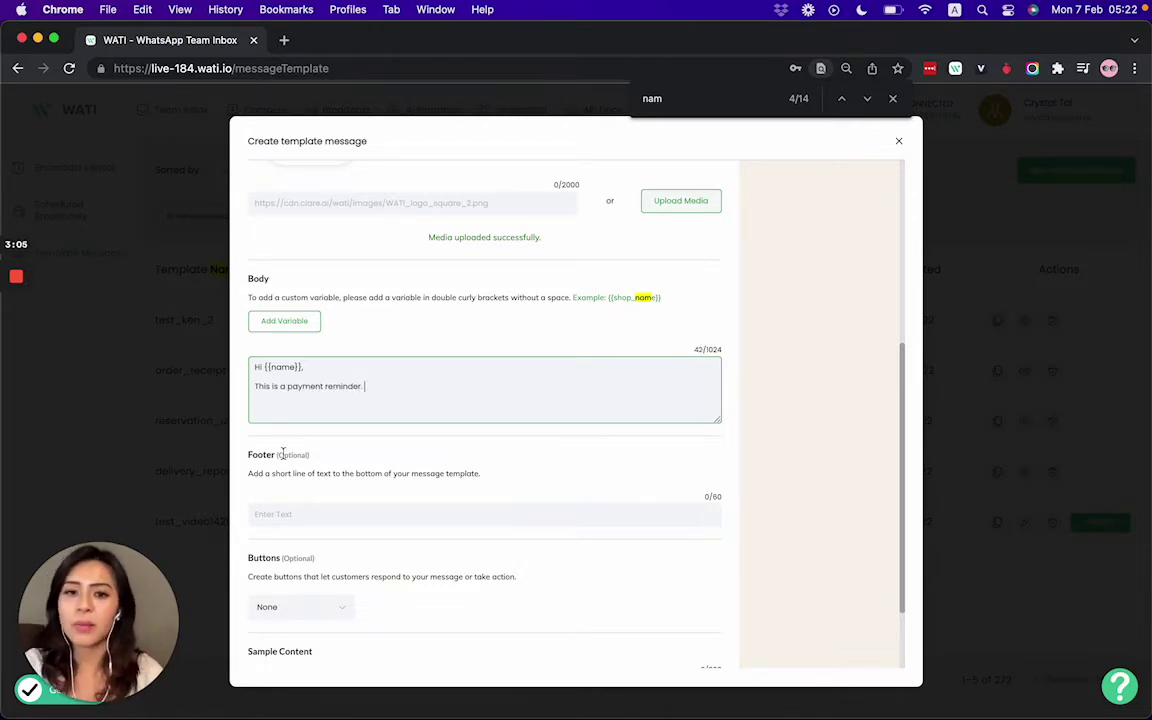
{"action": "scroll", "coordinate": [656, 435], "scroll_direction": "up", "scroll_amount": 6}
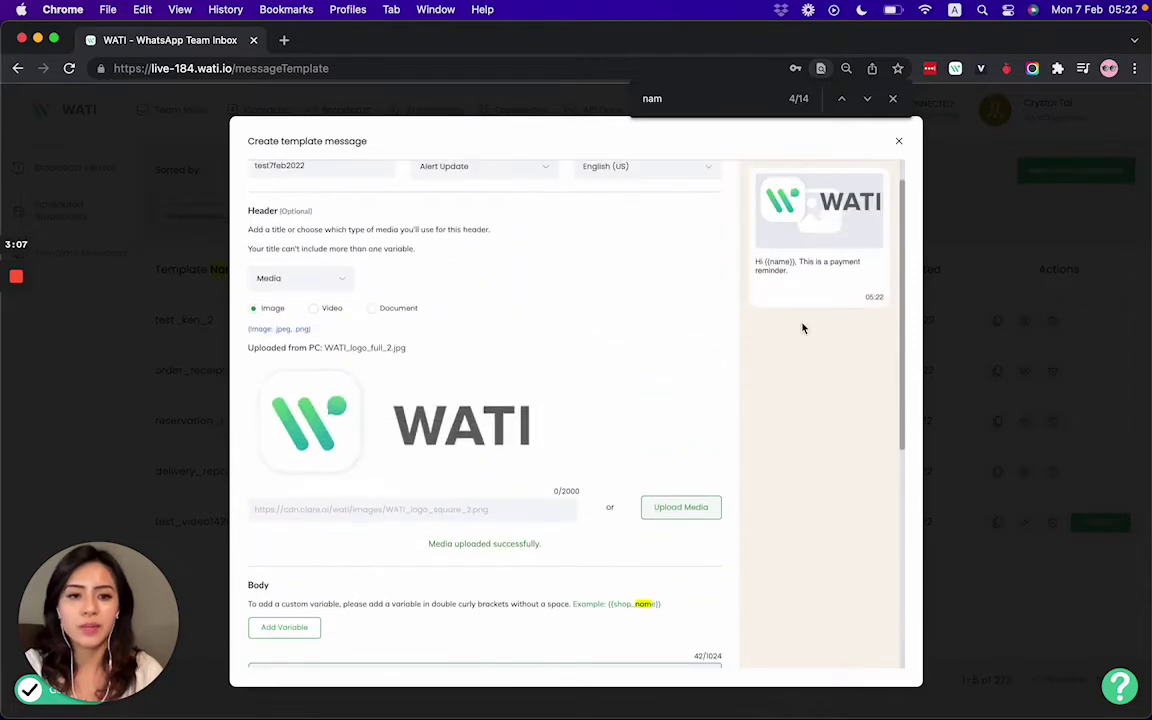
Add the footer 'powered by WATI' and check it in the preview
{"action": "scroll", "coordinate": [651, 520], "scroll_direction": "down", "scroll_amount": 8}
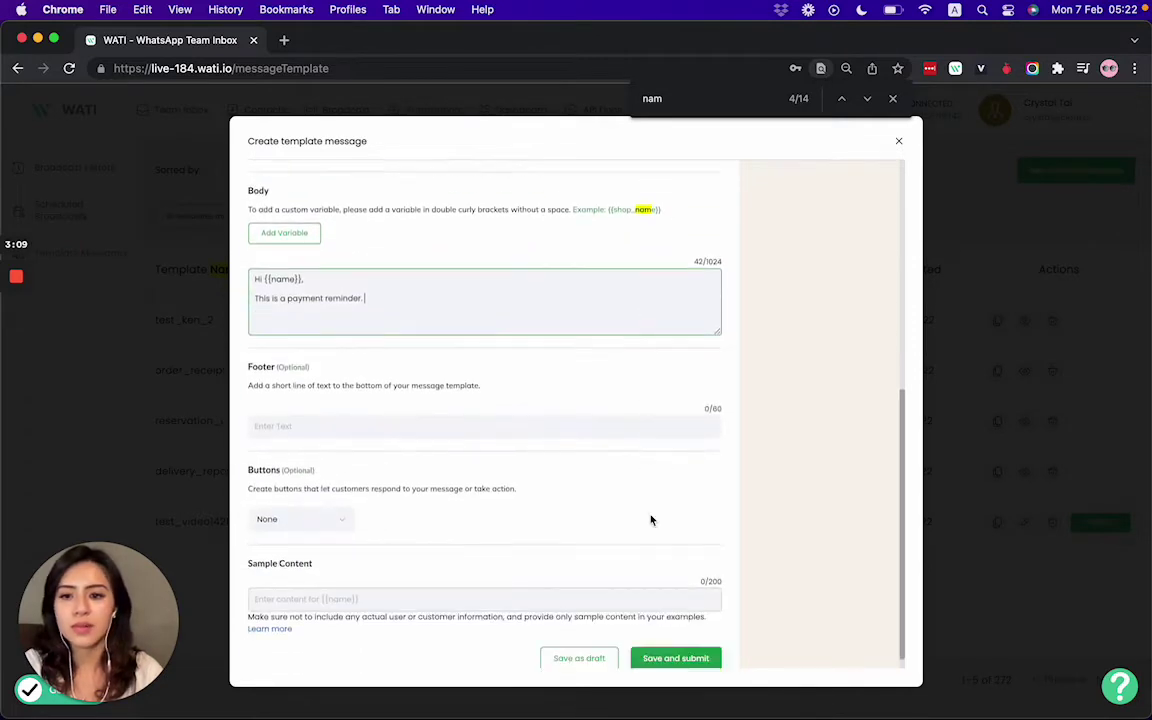
{"action": "scroll", "coordinate": [651, 520], "scroll_direction": "down", "scroll_amount": 1}
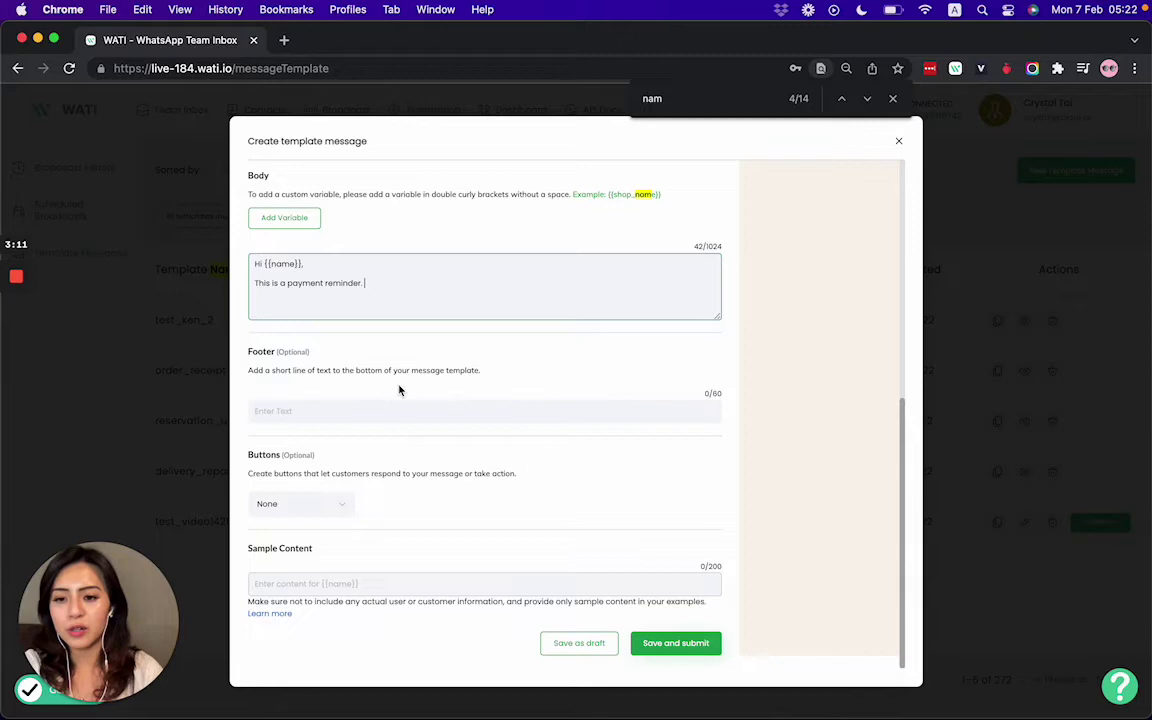
{"action": "left_click", "coordinate": [381, 407]}
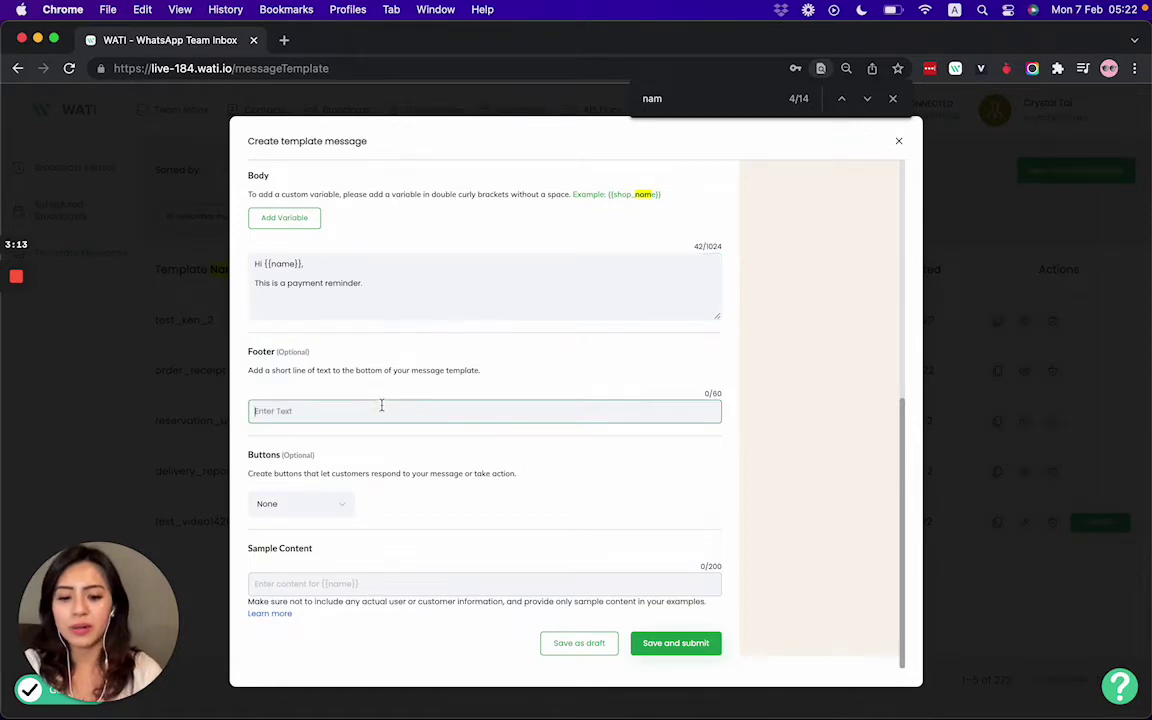
{"action": "type", "text": "powered b"}
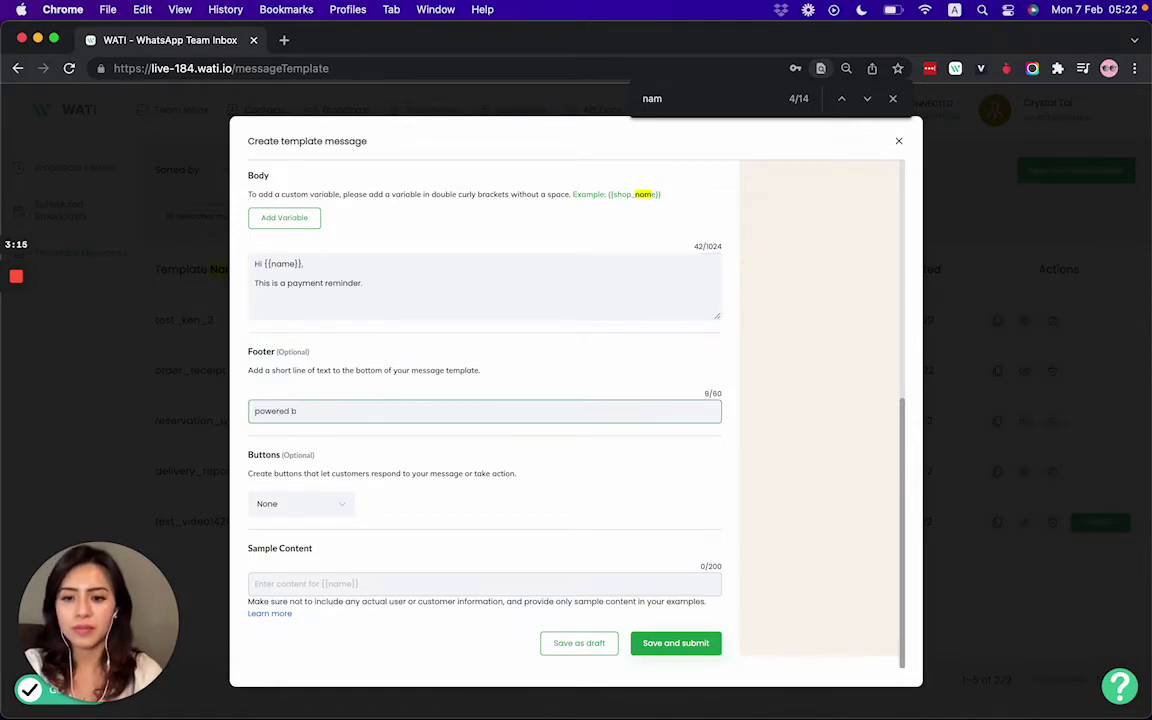
{"action": "type", "text": "y WATI"}
{"action": "scroll", "coordinate": [540, 373], "scroll_direction": "up", "scroll_amount": 5}
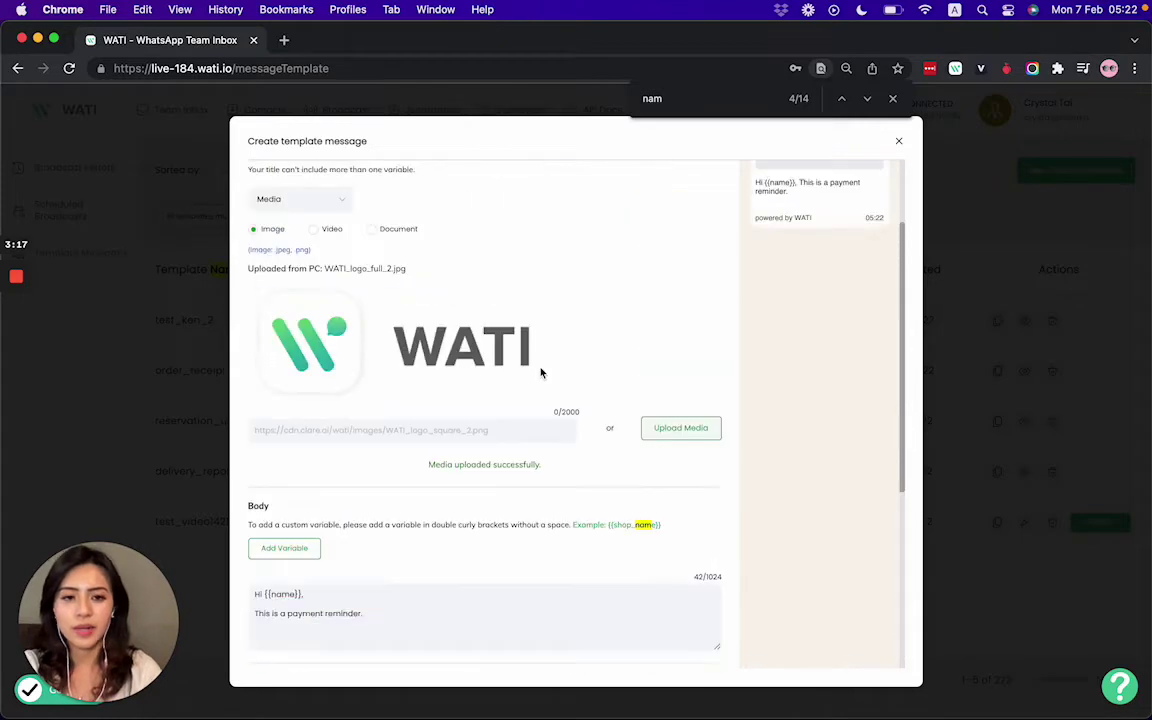
{"action": "scroll", "coordinate": [600, 355], "scroll_direction": "up", "scroll_amount": 2}
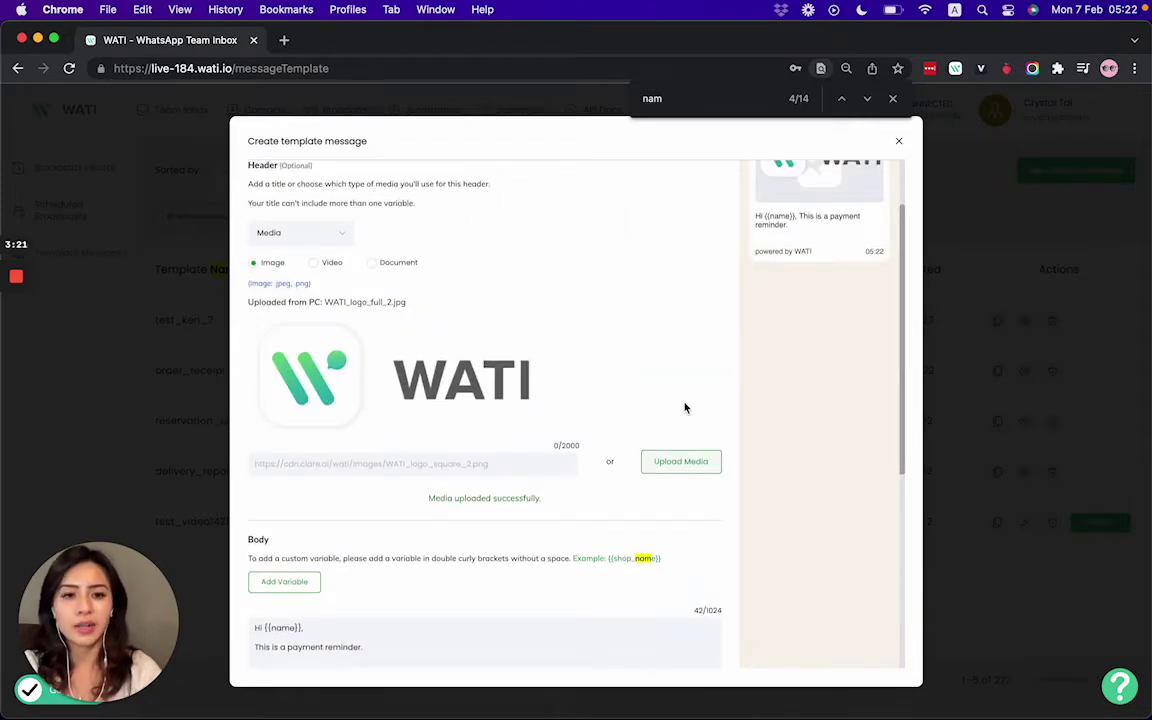
{"action": "scroll", "coordinate": [685, 408], "scroll_direction": "down", "scroll_amount": 4}
{"action": "scroll", "coordinate": [351, 492], "scroll_direction": "down", "scroll_amount": 3}
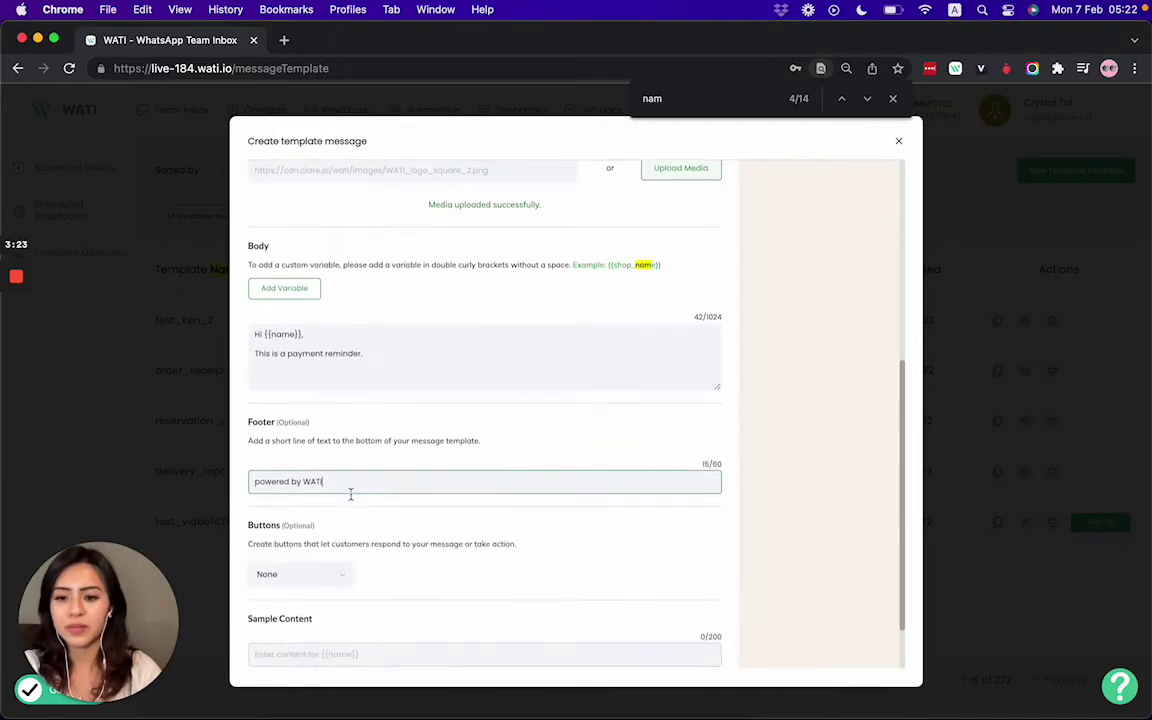
{"action": "scroll", "coordinate": [351, 494], "scroll_direction": "down", "scroll_amount": 2}
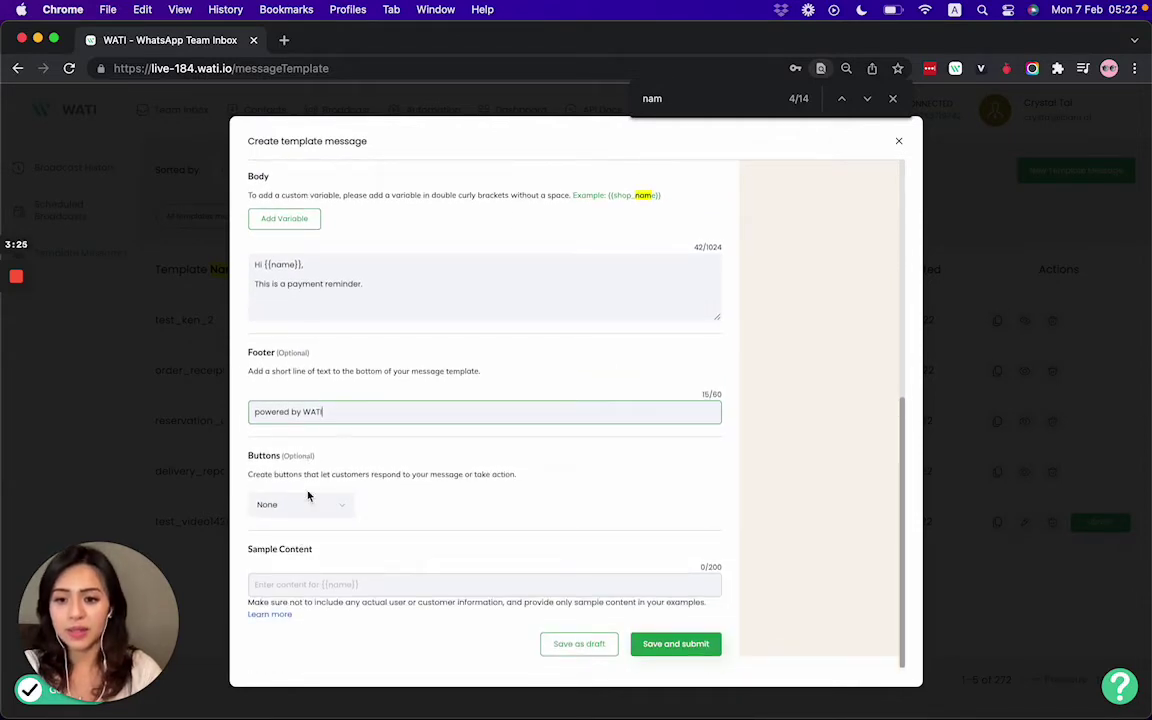
Add a Call to action button and set its website link to Dynamic
{"action": "left_click", "coordinate": [311, 503]}
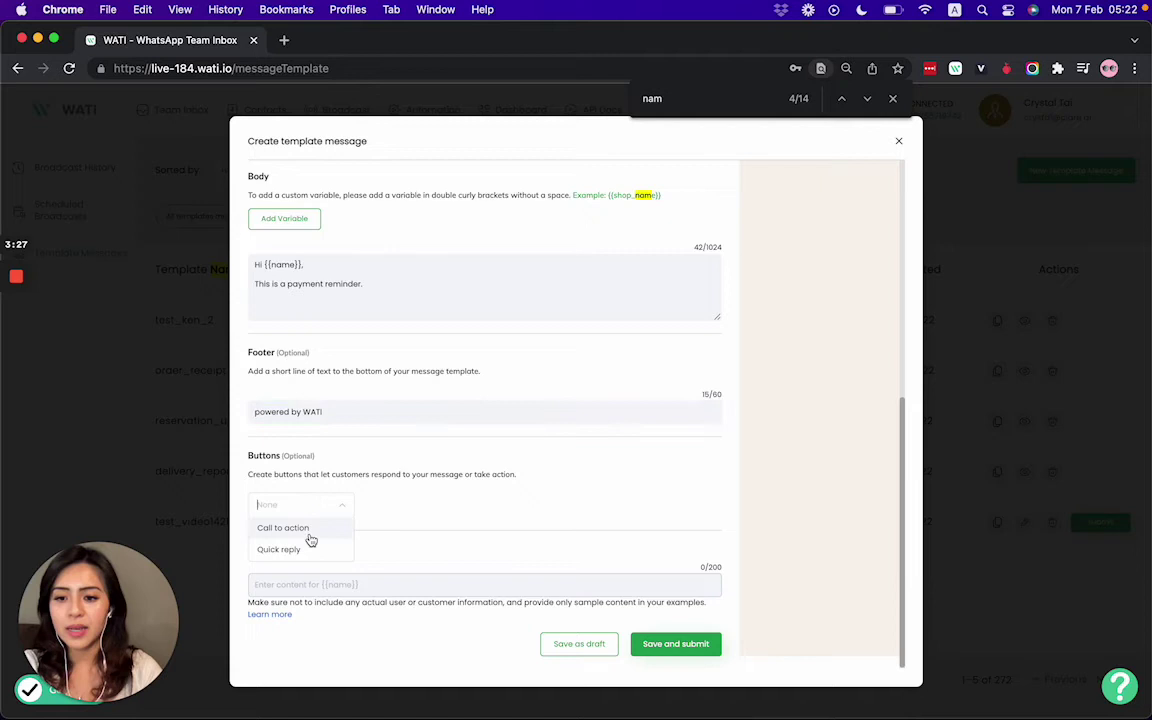
{"action": "left_click", "coordinate": [309, 533]}
{"action": "scroll", "coordinate": [309, 540], "scroll_direction": "down", "scroll_amount": 2}
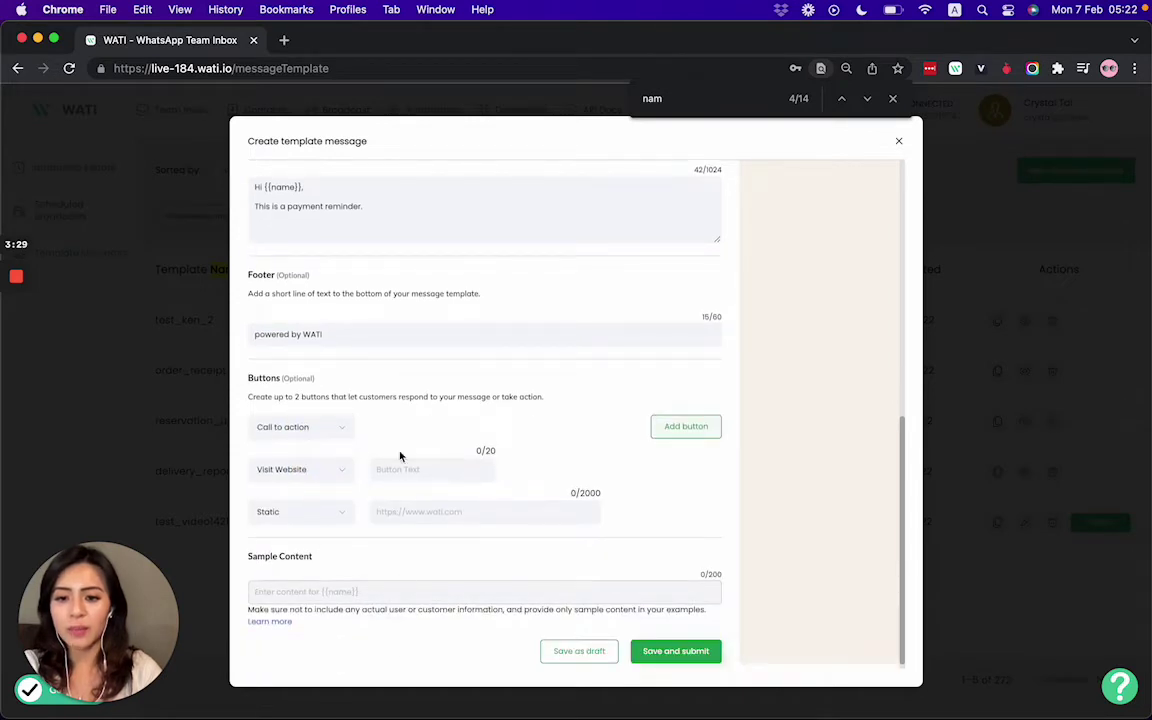
{"action": "left_click", "coordinate": [315, 509]}
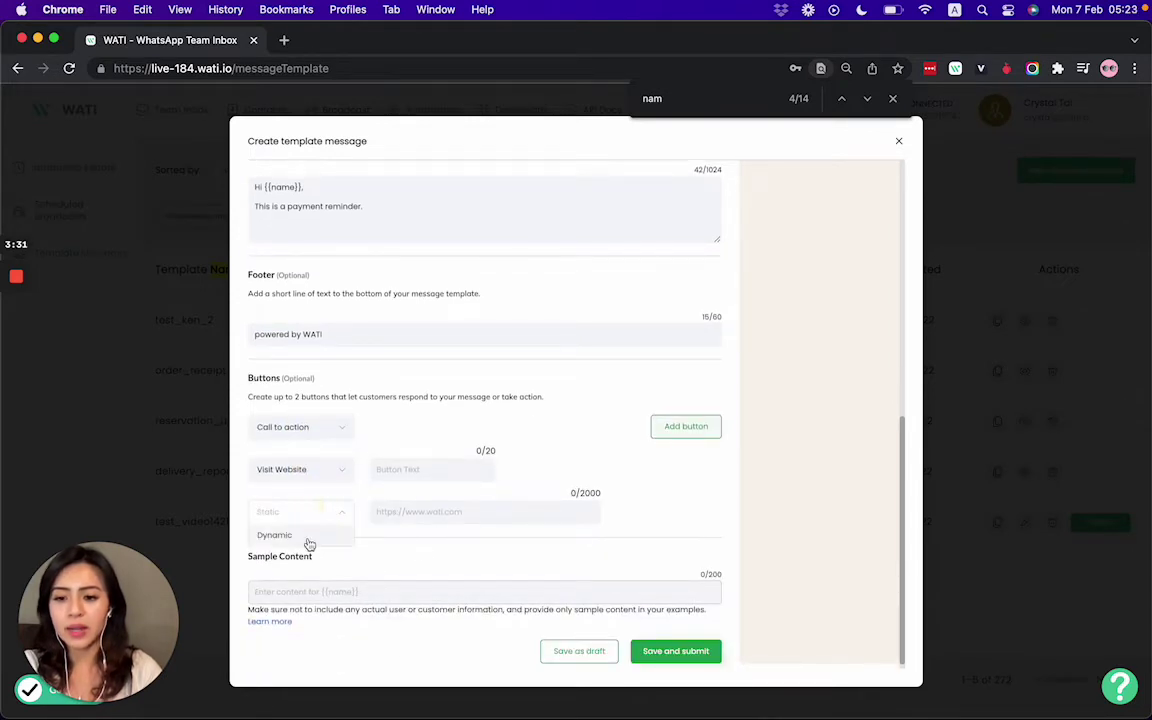
{"action": "left_click", "coordinate": [310, 541]}
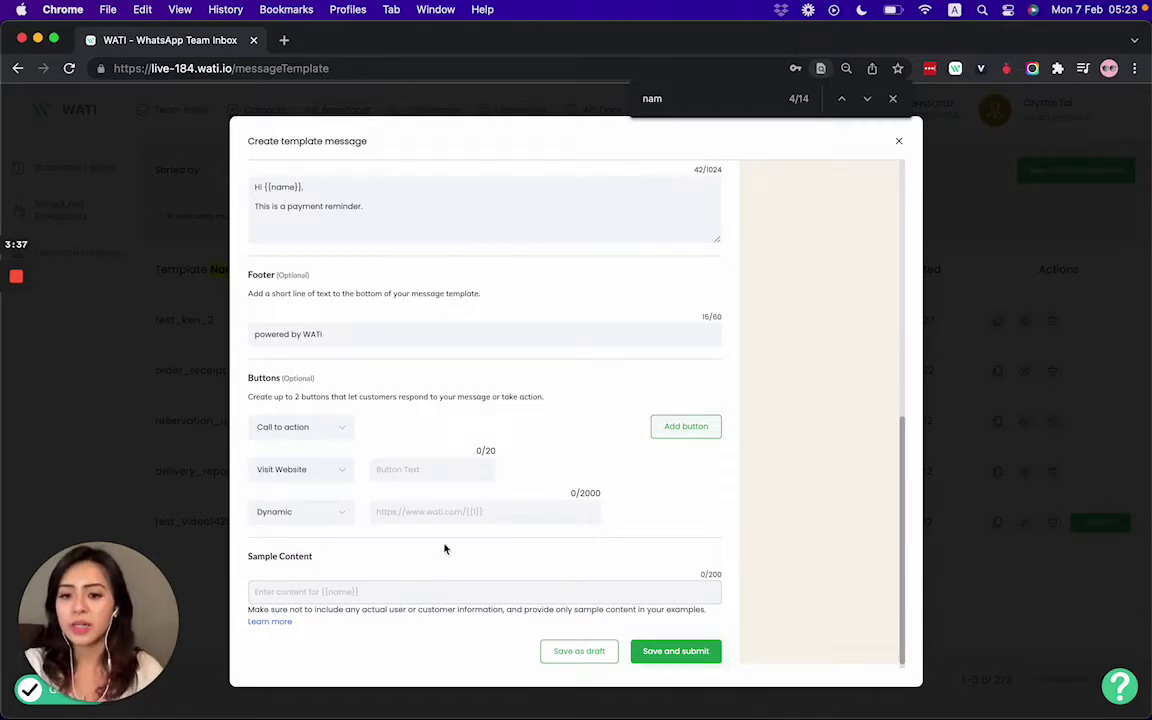
Change the call-to-action type from Visit Website to Call Phone
{"action": "left_click", "coordinate": [299, 434]}
{"action": "left_click", "coordinate": [440, 420]}
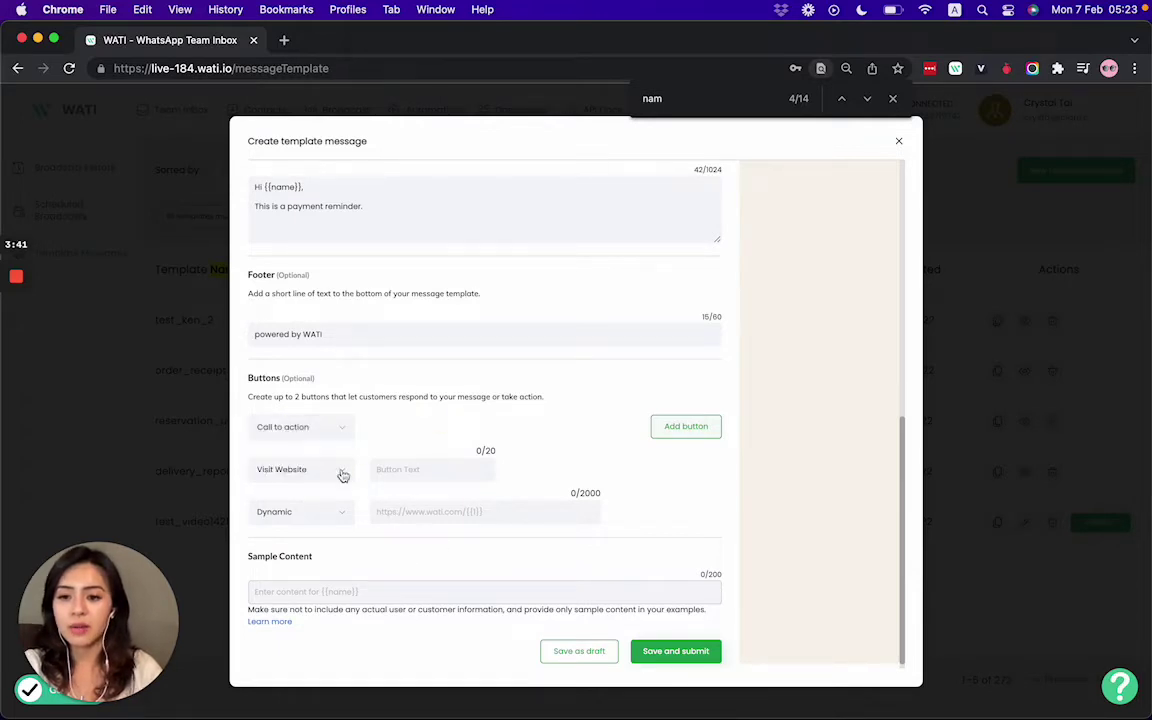
{"action": "left_click", "coordinate": [335, 472]}
{"action": "left_click", "coordinate": [326, 496]}
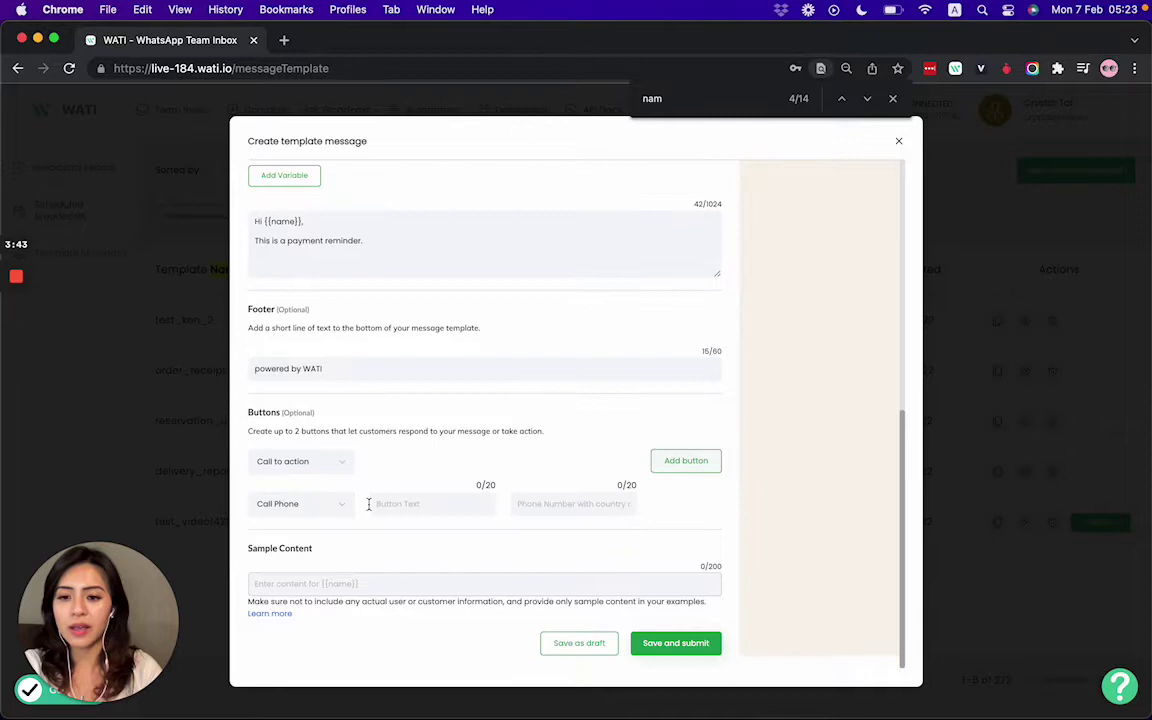
{"action": "scroll", "coordinate": [461, 493], "scroll_direction": "up", "scroll_amount": 5}
{"action": "scroll", "coordinate": [461, 493], "scroll_direction": "up", "scroll_amount": 2}
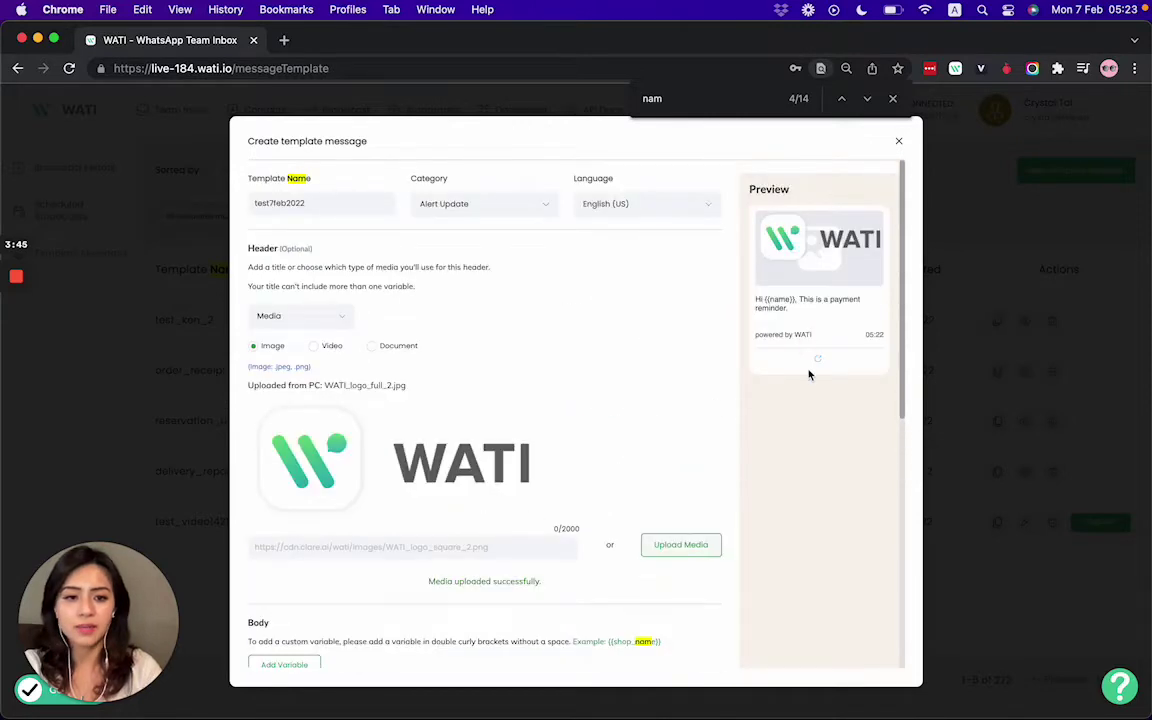
{"action": "scroll", "coordinate": [800, 375], "scroll_direction": "down", "scroll_amount": 5}
{"action": "scroll", "coordinate": [489, 445], "scroll_direction": "down", "scroll_amount": 3}
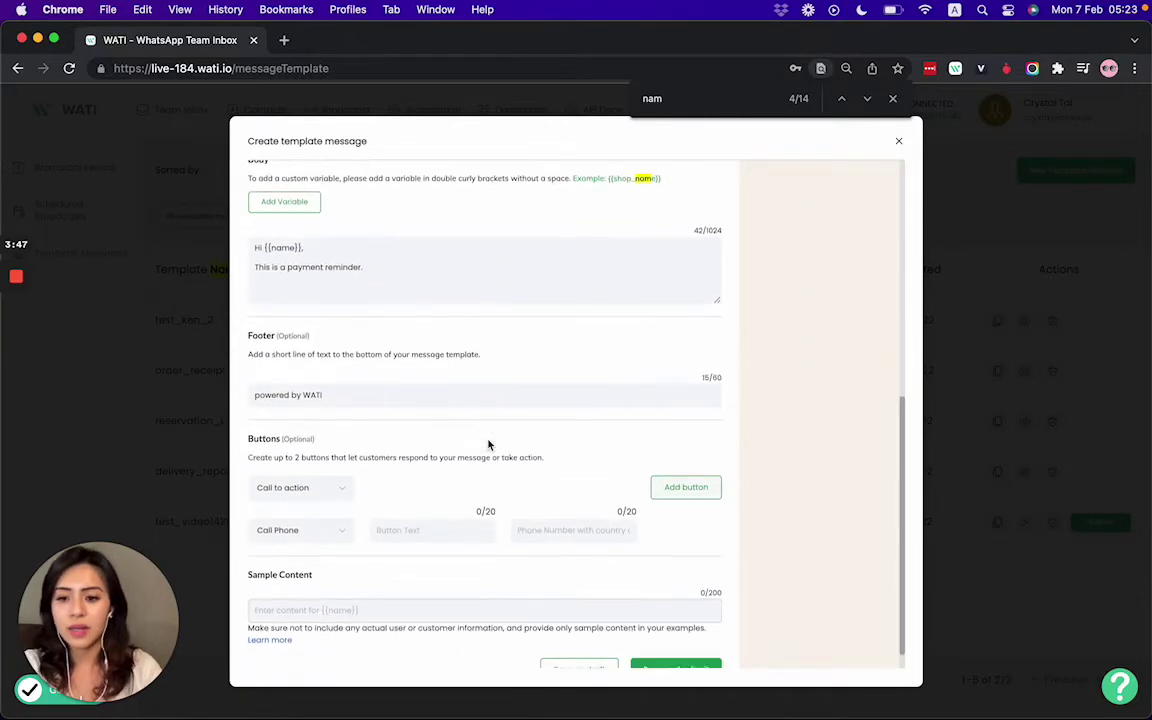
Switch the buttons to Quick reply labelled 'Yes' and 'No', then select the {{name}} sample field
{"action": "left_click", "coordinate": [334, 487]}
{"action": "left_click", "coordinate": [288, 530]}
{"action": "scroll", "coordinate": [314, 526], "scroll_direction": "down", "scroll_amount": 1}
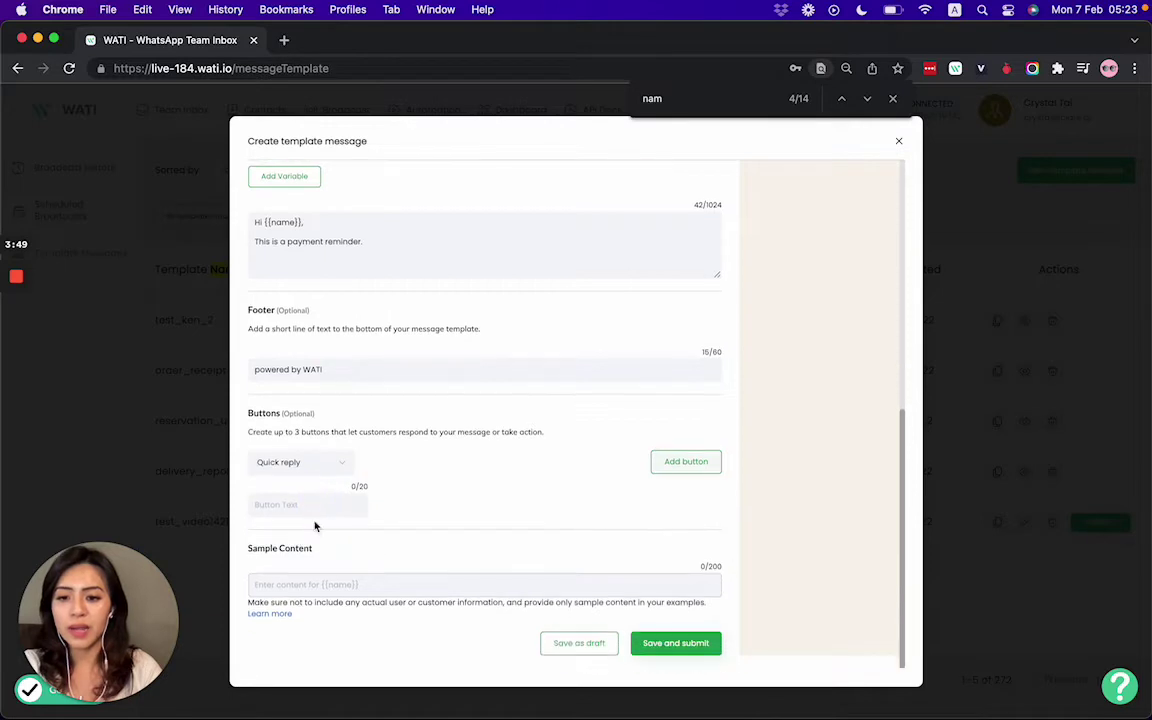
{"action": "left_click", "coordinate": [306, 504]}
{"action": "type", "text": "Yes"}
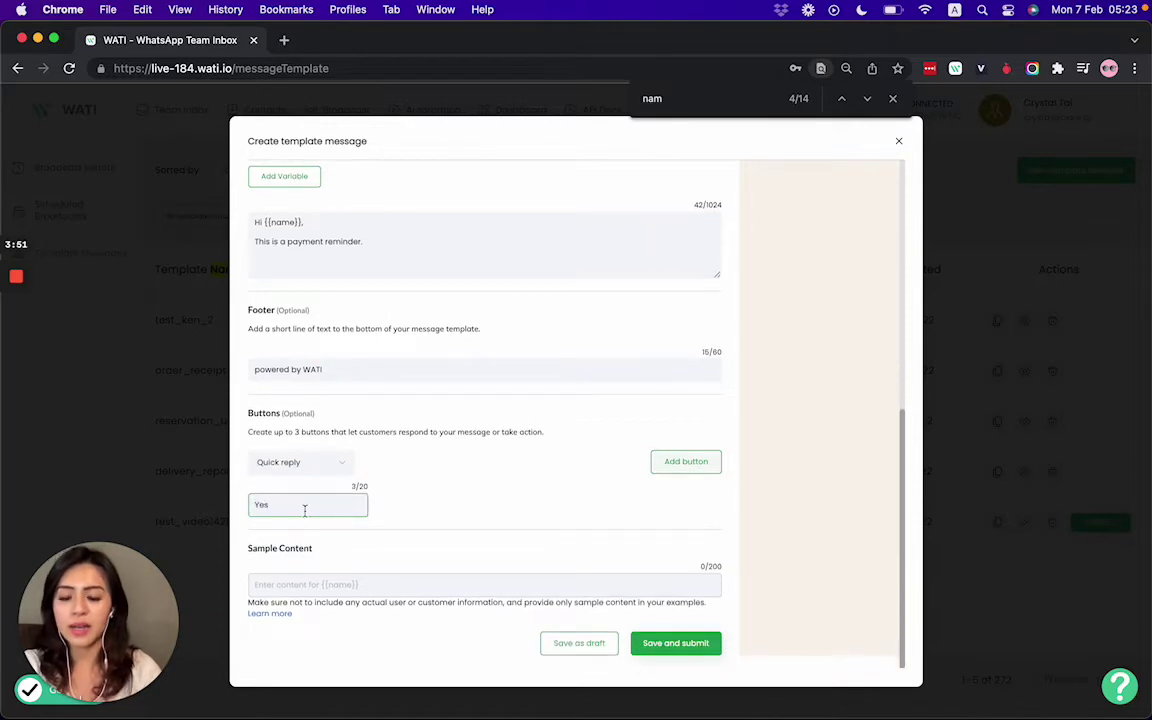
{"action": "left_click", "coordinate": [684, 462]}
{"action": "left_click", "coordinate": [458, 506]}
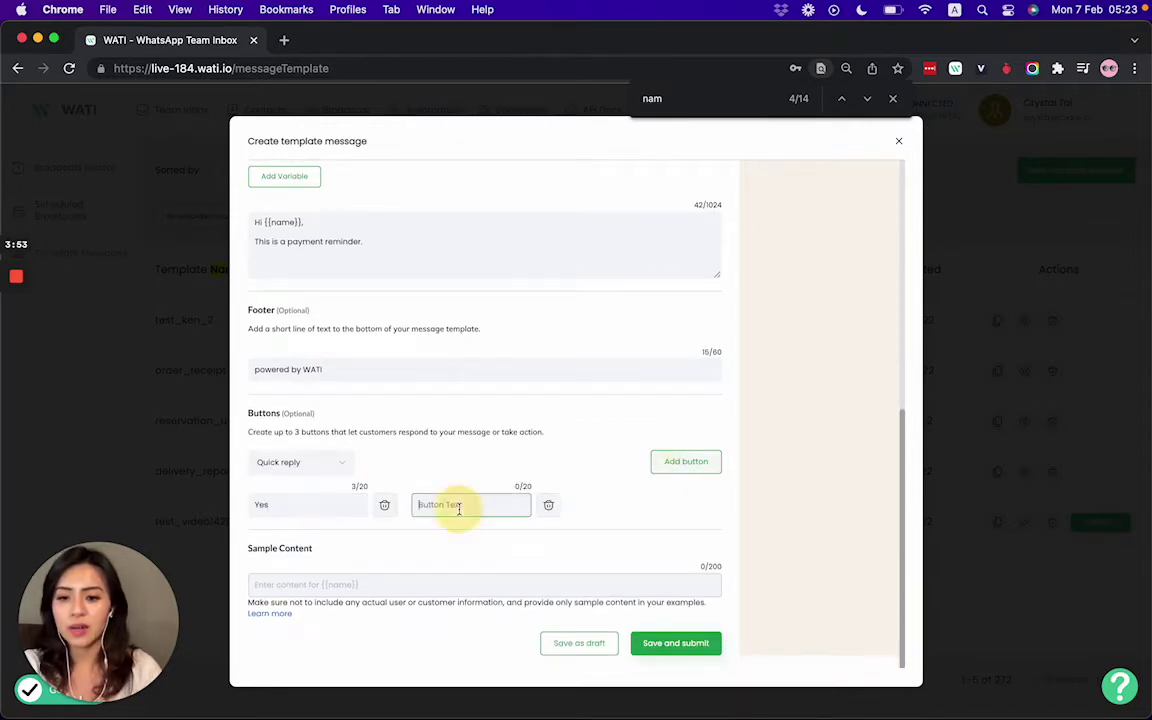
{"action": "type", "text": "No"}
{"action": "scroll", "coordinate": [843, 509], "scroll_direction": "up", "scroll_amount": 10}
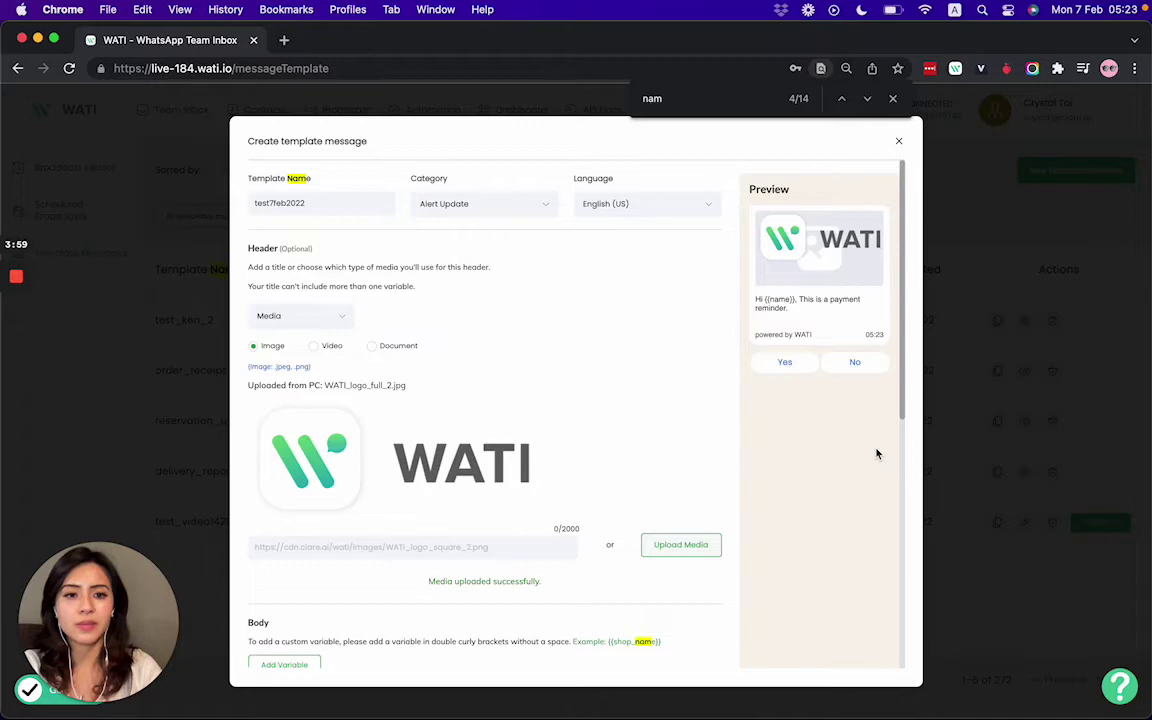
{"action": "scroll", "coordinate": [822, 394], "scroll_direction": "down", "scroll_amount": 5}
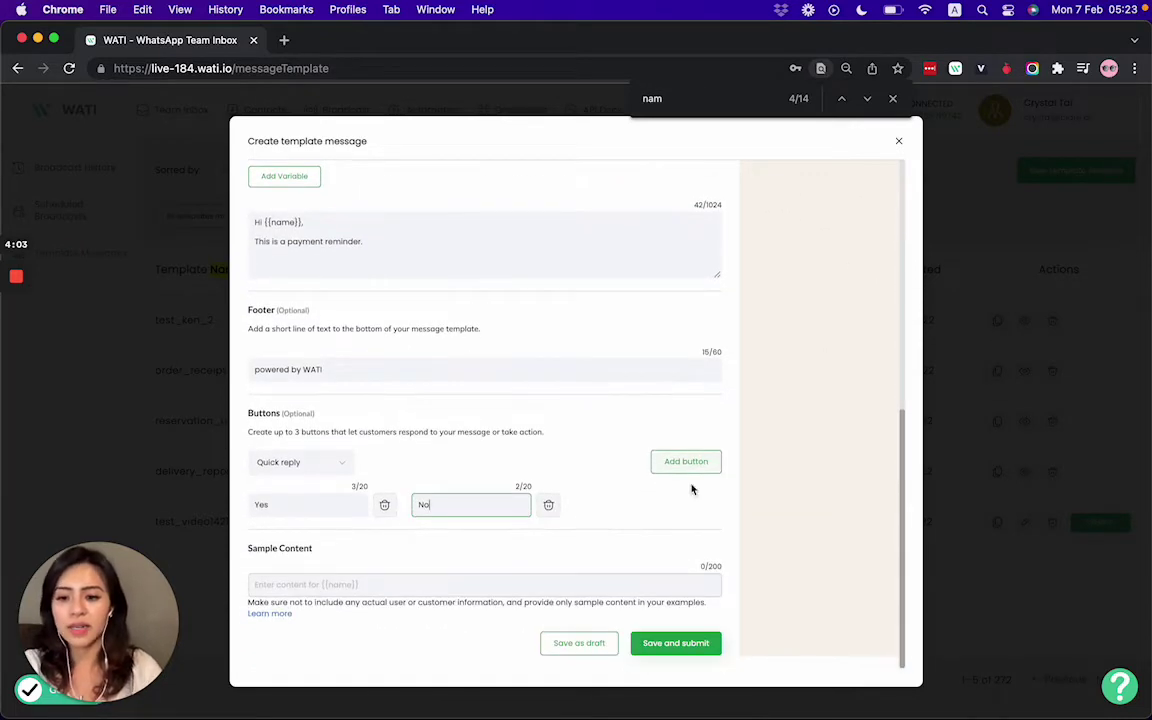
{"action": "left_click", "coordinate": [486, 584]}
Enter a sample name for {{name}}, then save and submit the template for validation
{"action": "type", "text": "crystal"}
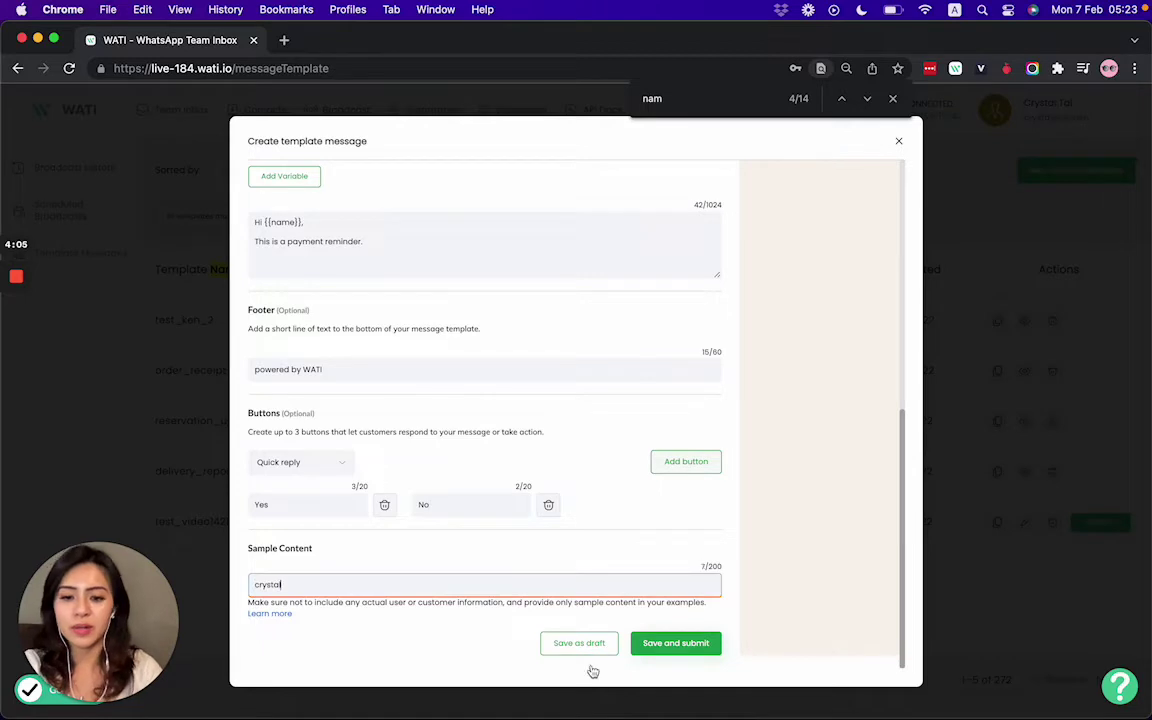
{"action": "left_click", "coordinate": [690, 645]}
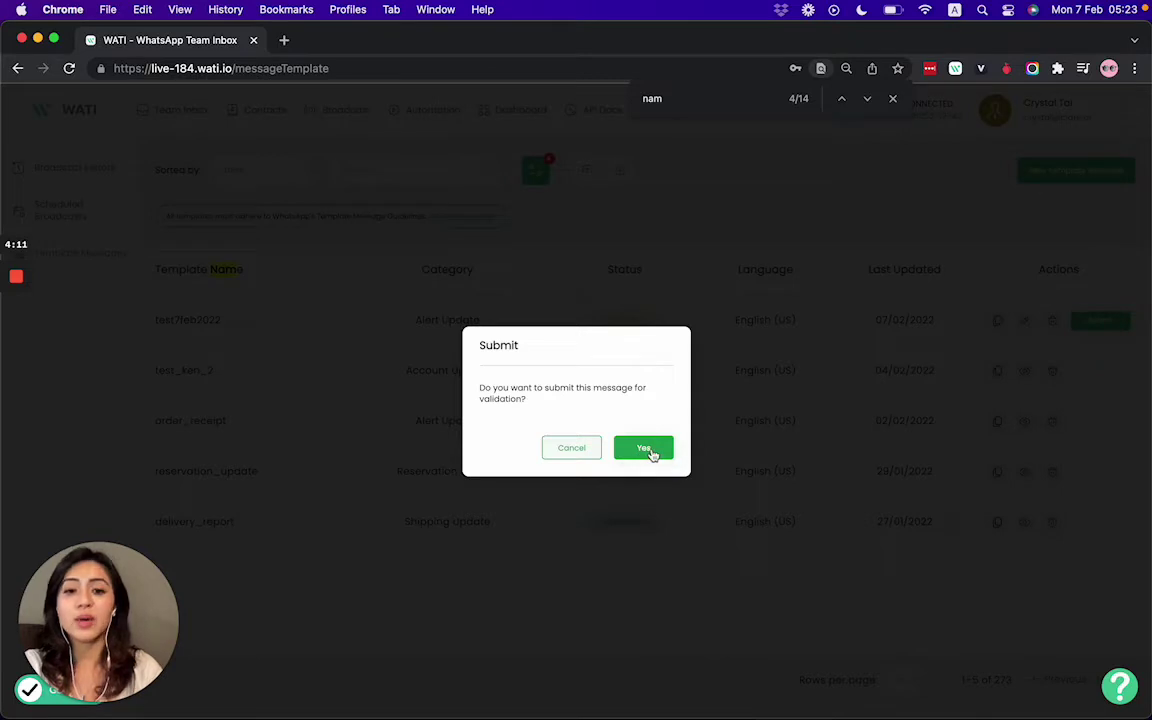
{"action": "left_click", "coordinate": [650, 452]}
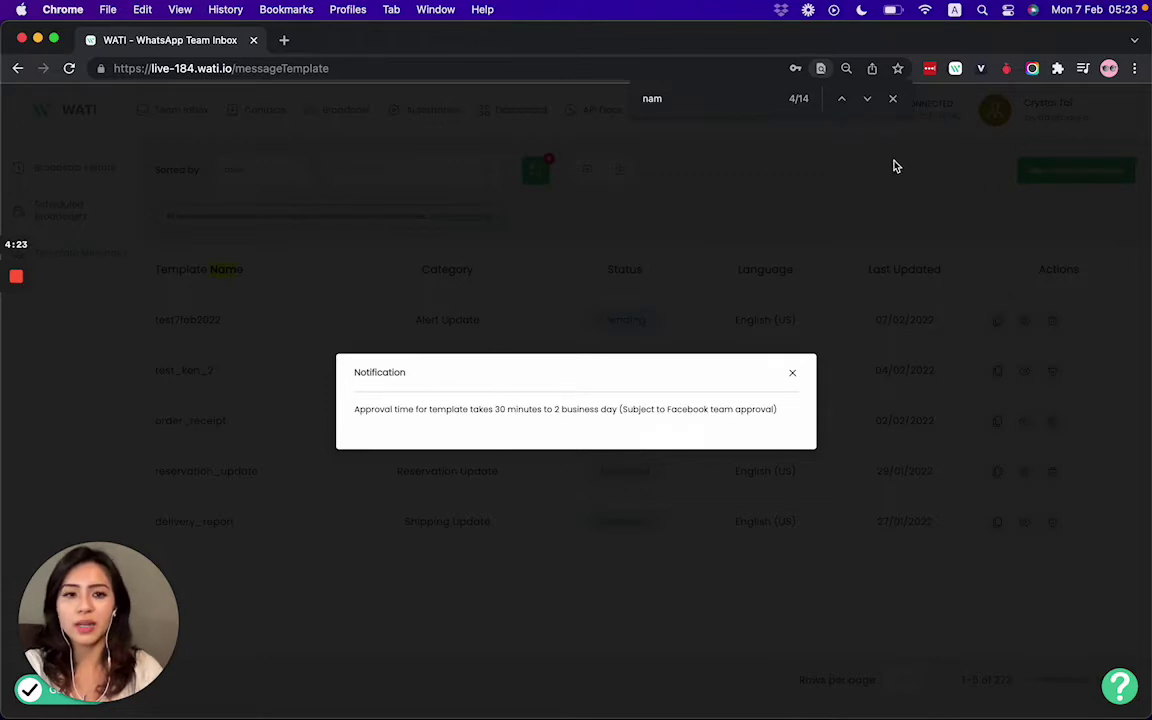
Close the find bar and highlight the approval-time notice
{"action": "left_click", "coordinate": [893, 99]}
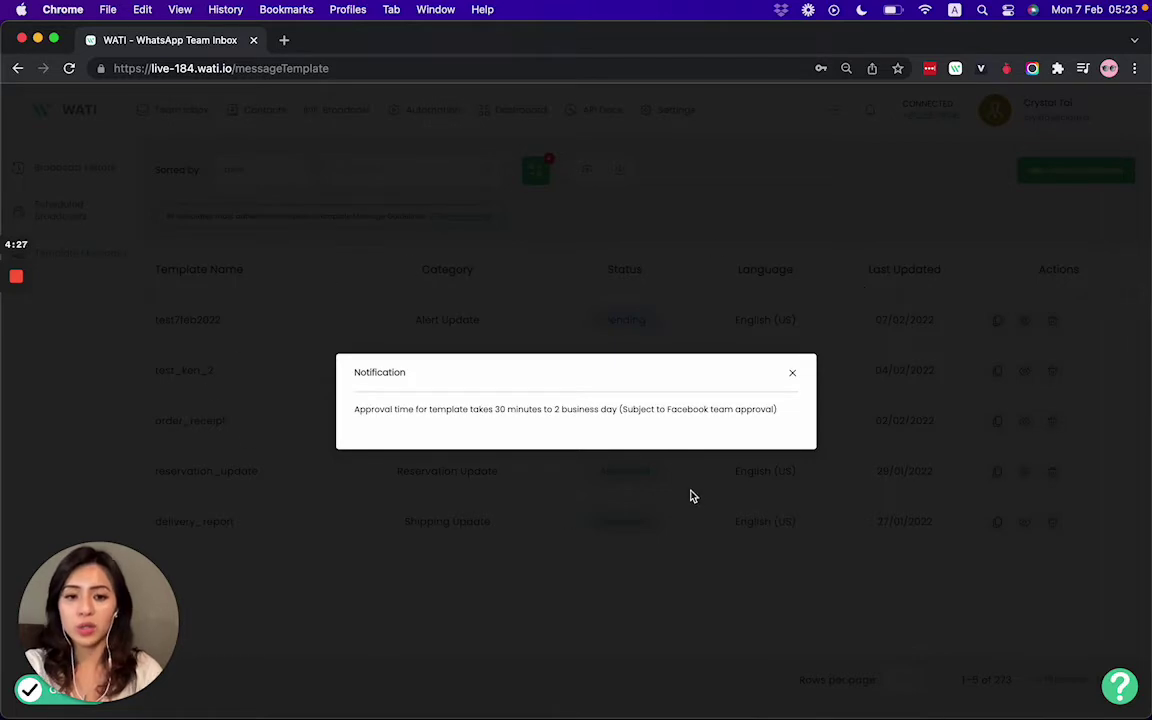
{"action": "left_click", "coordinate": [374, 409]}
{"action": "left_click_drag", "start_coordinate": [455, 409], "coordinate": [545, 408]}
{"action": "left_click", "coordinate": [547, 409]}
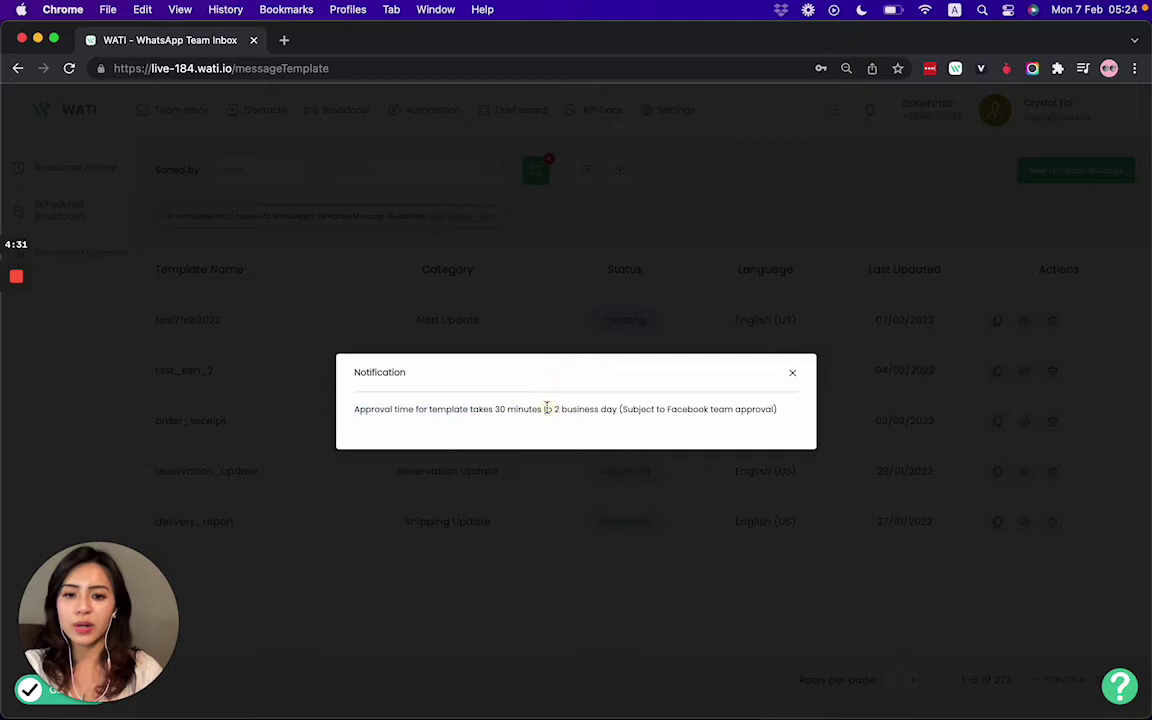
Dismiss the approval-time notice, then preview and close the delivery_report template
{"action": "left_click", "coordinate": [790, 376]}
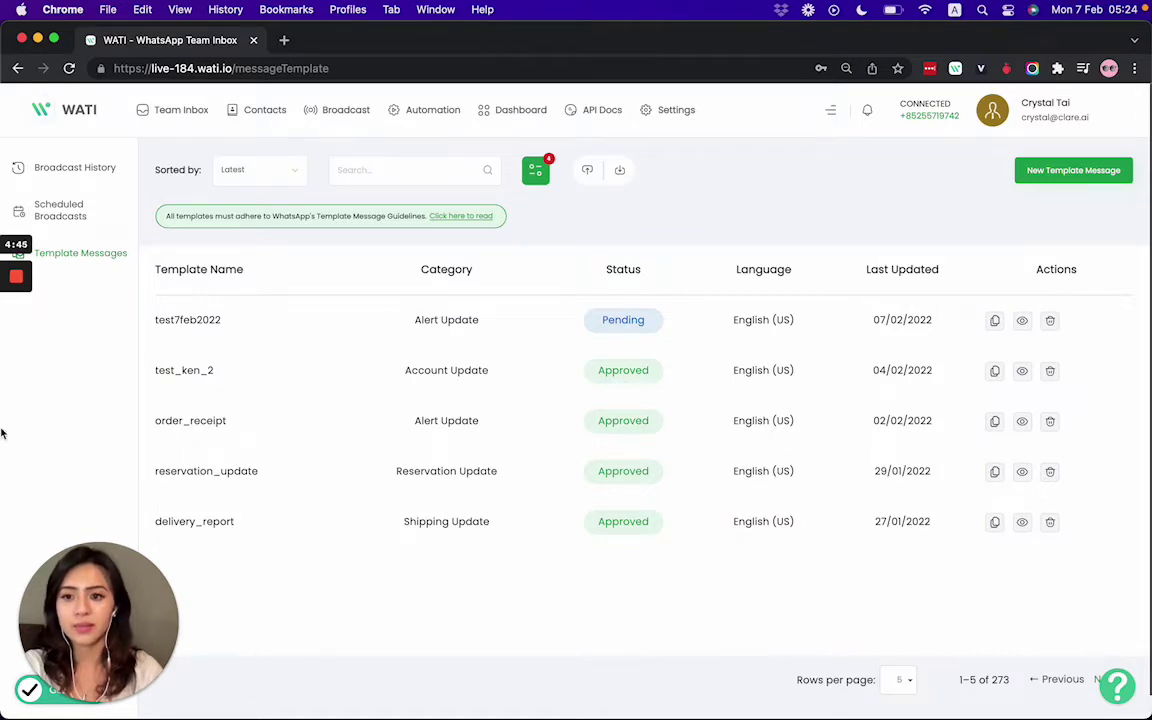
{"action": "scroll", "coordinate": [150, 320], "scroll_direction": "down", "scroll_amount": 1}
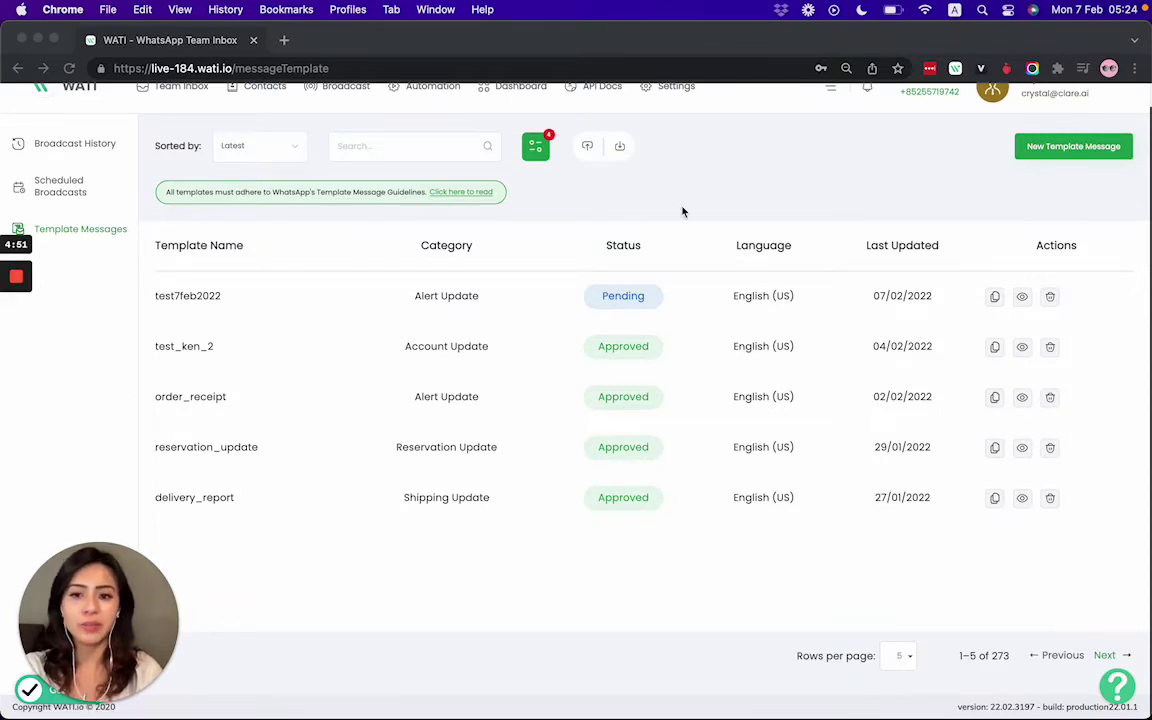
{"action": "left_click", "coordinate": [1022, 500]}
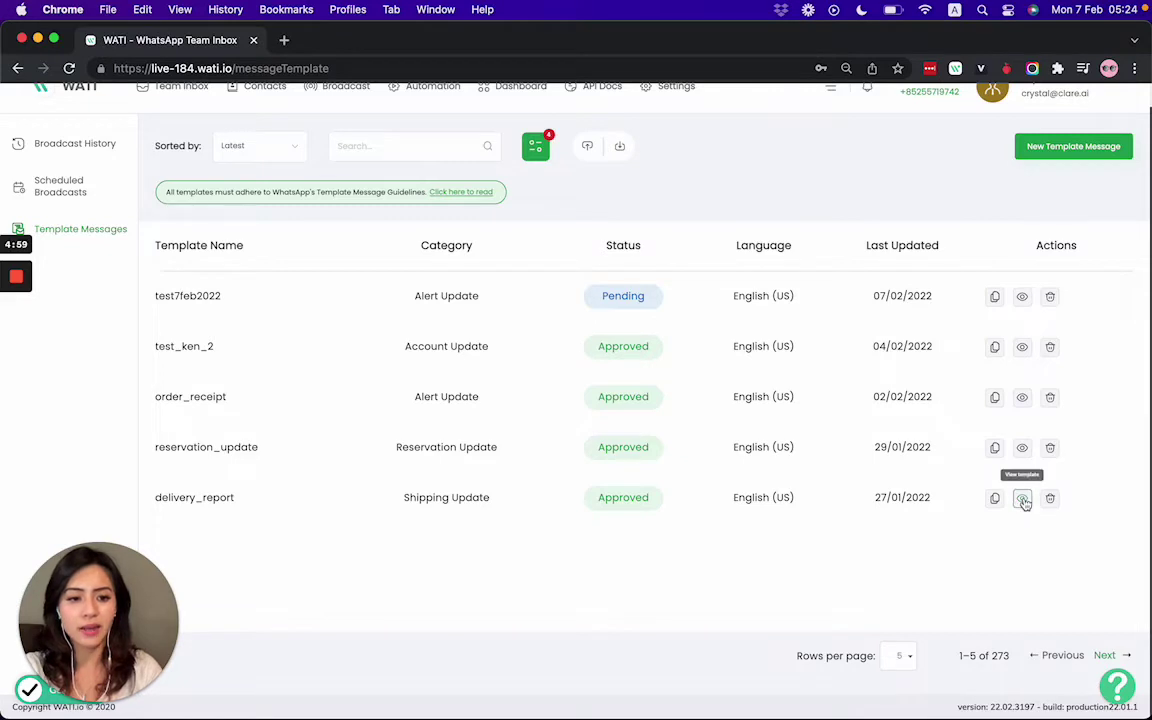
{"action": "left_click", "coordinate": [1022, 500]}
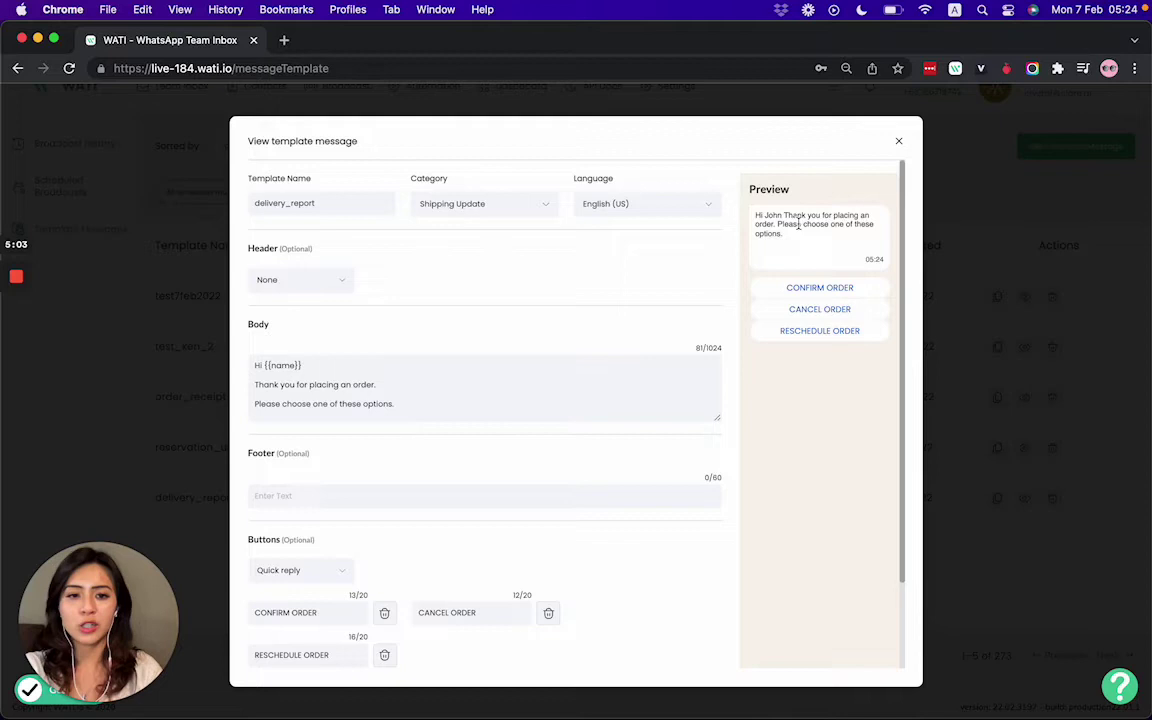
{"action": "left_click", "coordinate": [898, 141]}
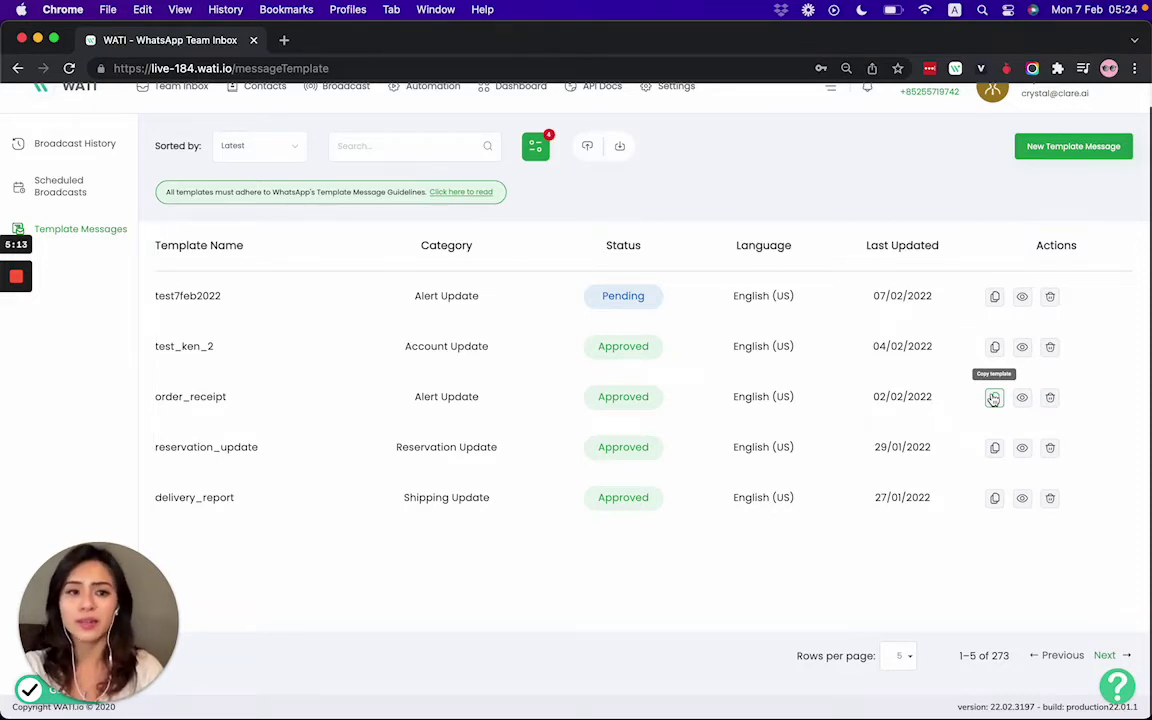
{"action": "scroll", "coordinate": [900, 205], "scroll_direction": "up", "scroll_amount": 1}
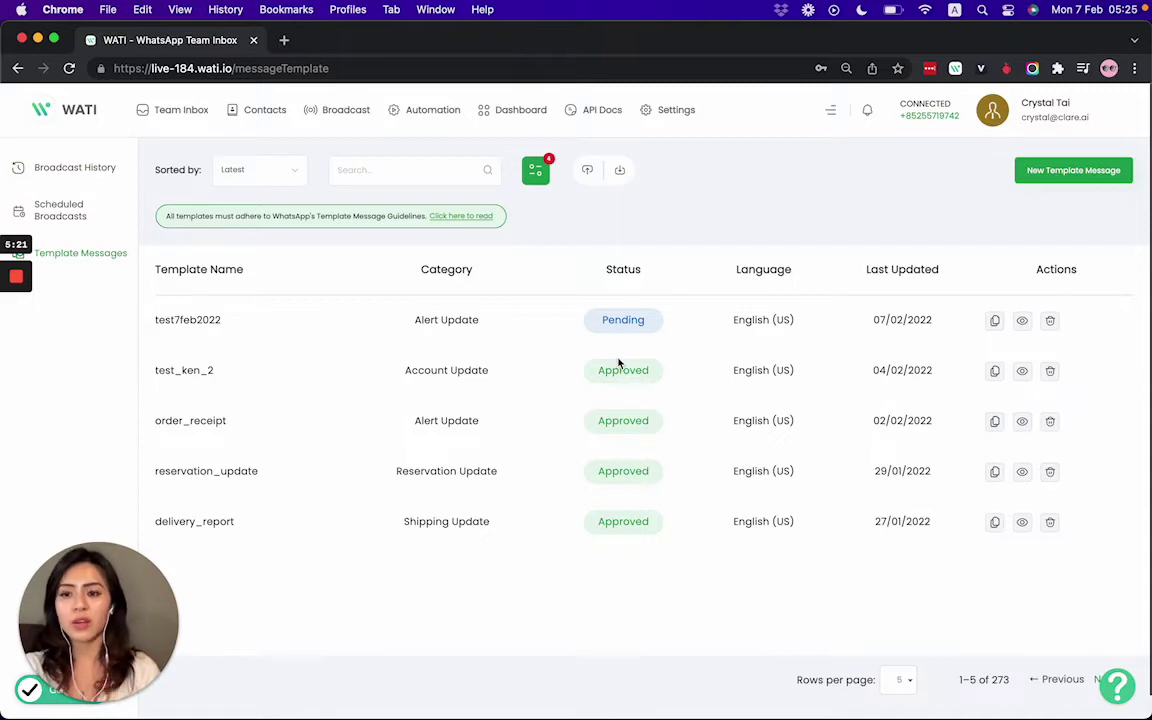
Start a new broadcast named test7feb2022 using the delivery_report template
{"action": "left_click", "coordinate": [41, 181]}
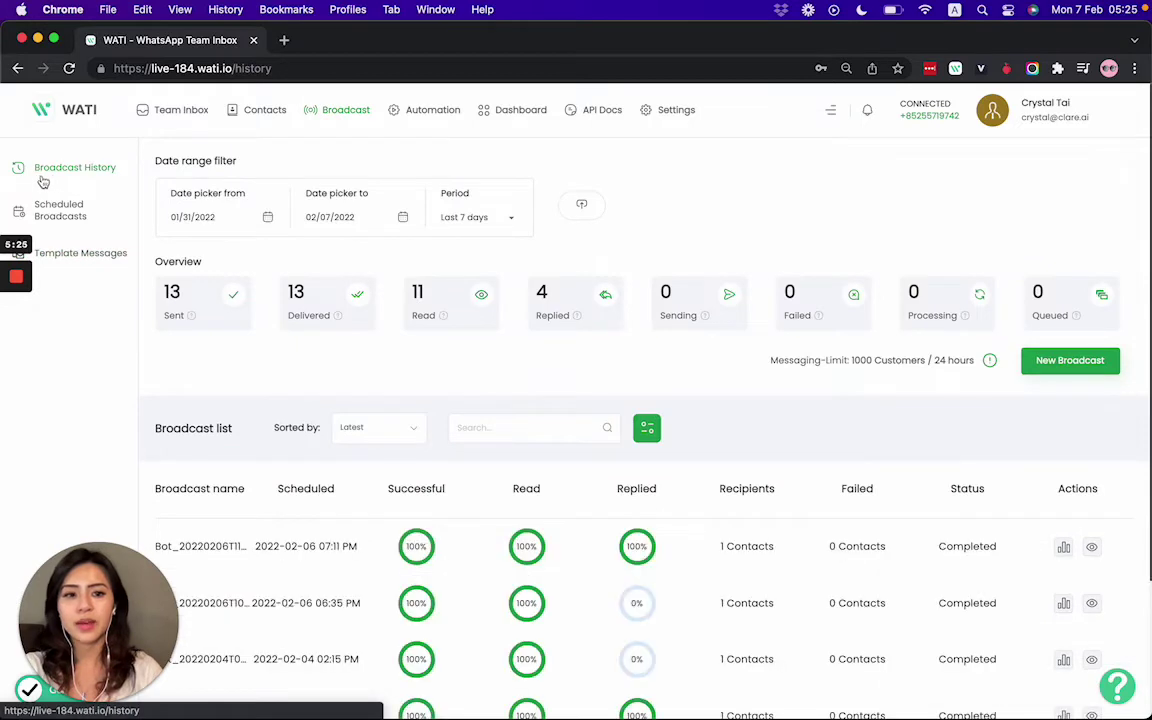
{"action": "left_click", "coordinate": [1070, 369]}
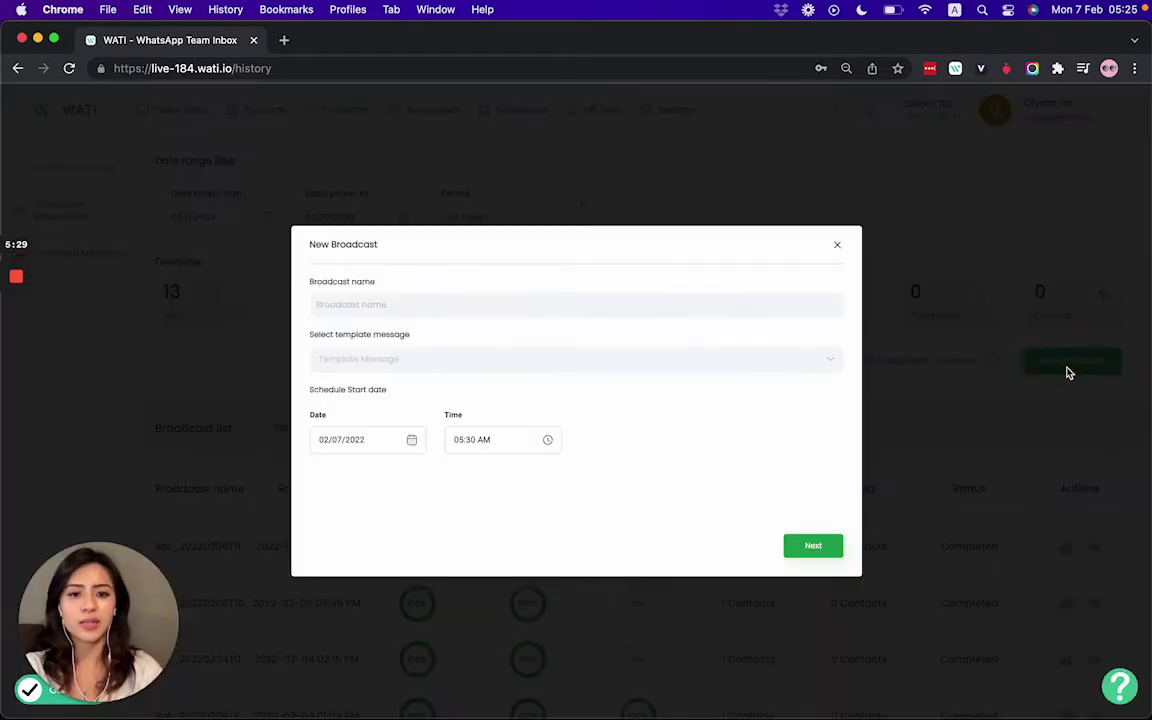
{"action": "left_click", "coordinate": [435, 296]}
{"action": "type", "text": "test7feb2022"}
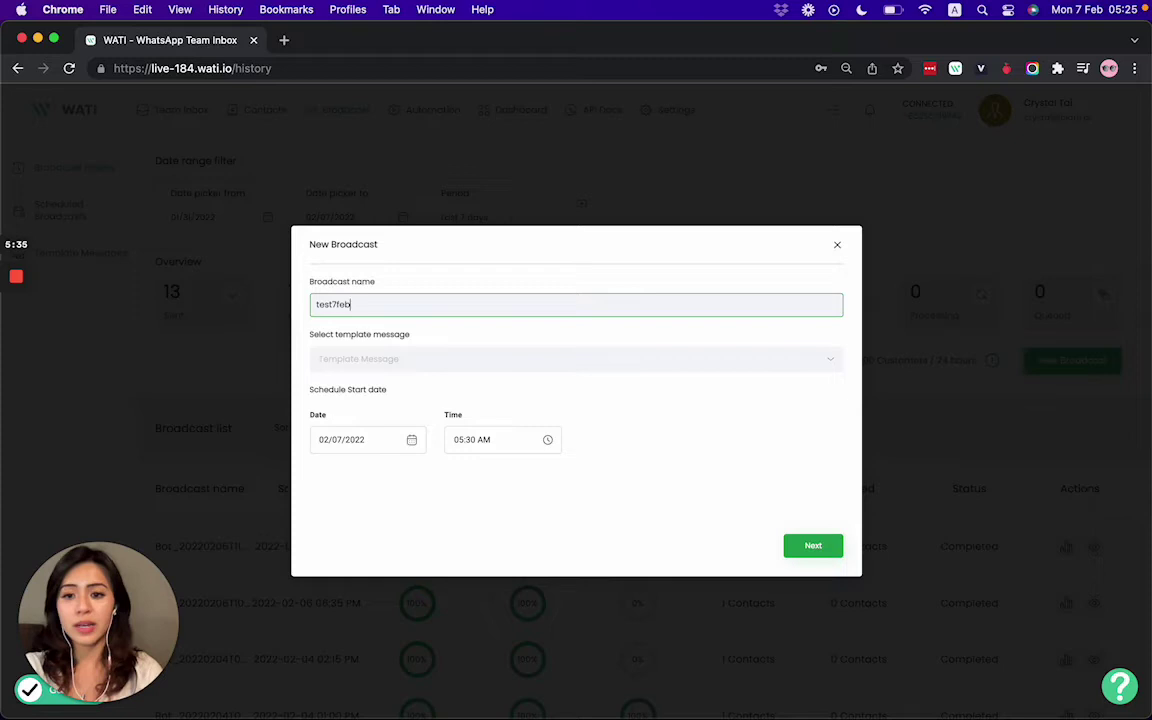
{"action": "left_click", "coordinate": [368, 362]}
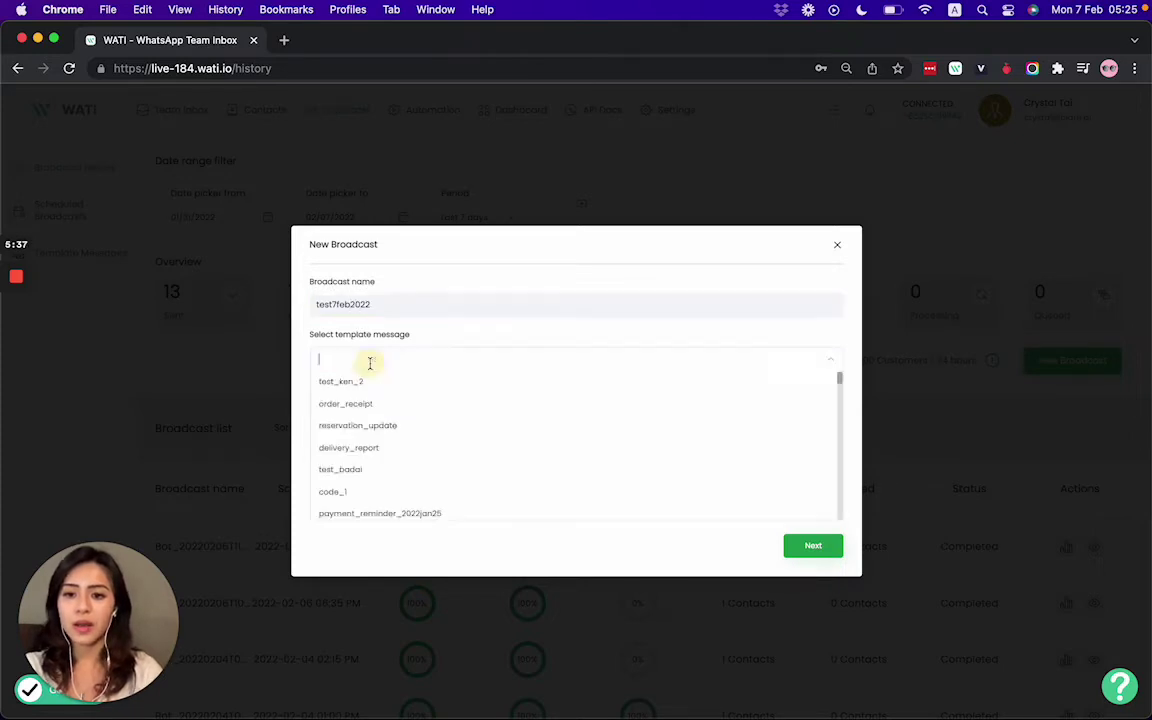
{"action": "left_click", "coordinate": [390, 449]}
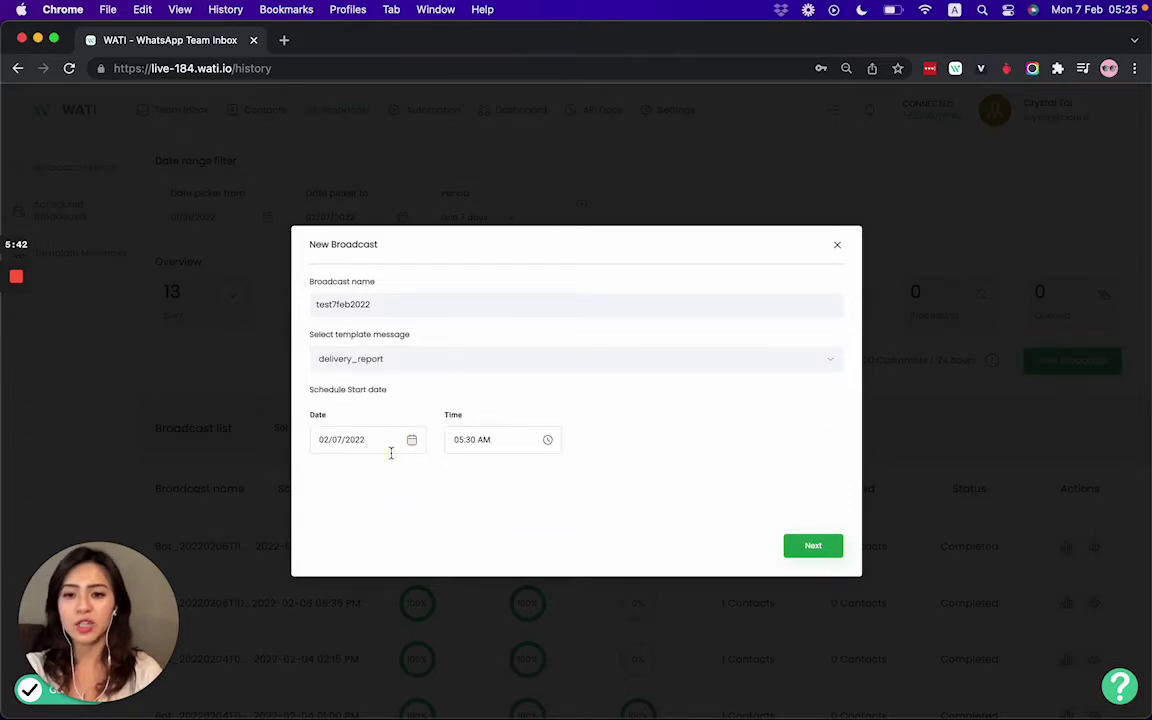
Schedule the broadcast to start at 05:27 AM on 02/07/2022
{"action": "left_click", "coordinate": [478, 442]}
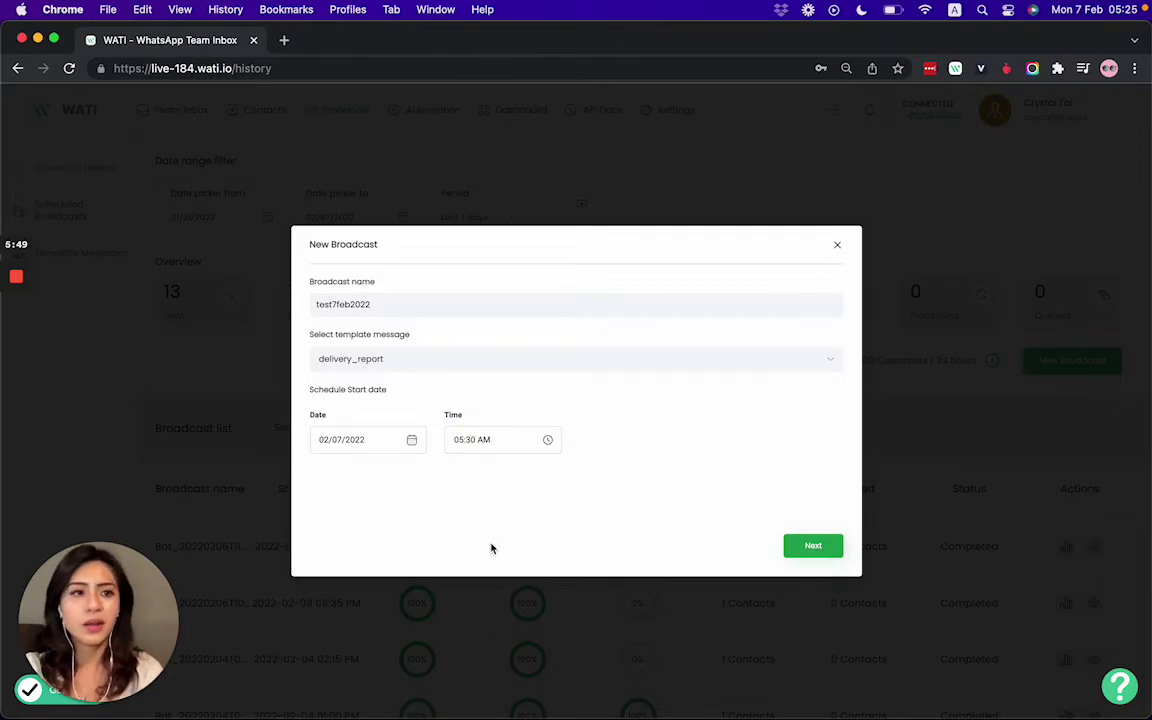
{"action": "key", "text": "BackSpace"}
{"action": "key", "text": "BackSpace"}
{"action": "key", "text": "BackSpace"}
{"action": "key", "text": "BackSpace"}
{"action": "type", "text": "7 AM"}
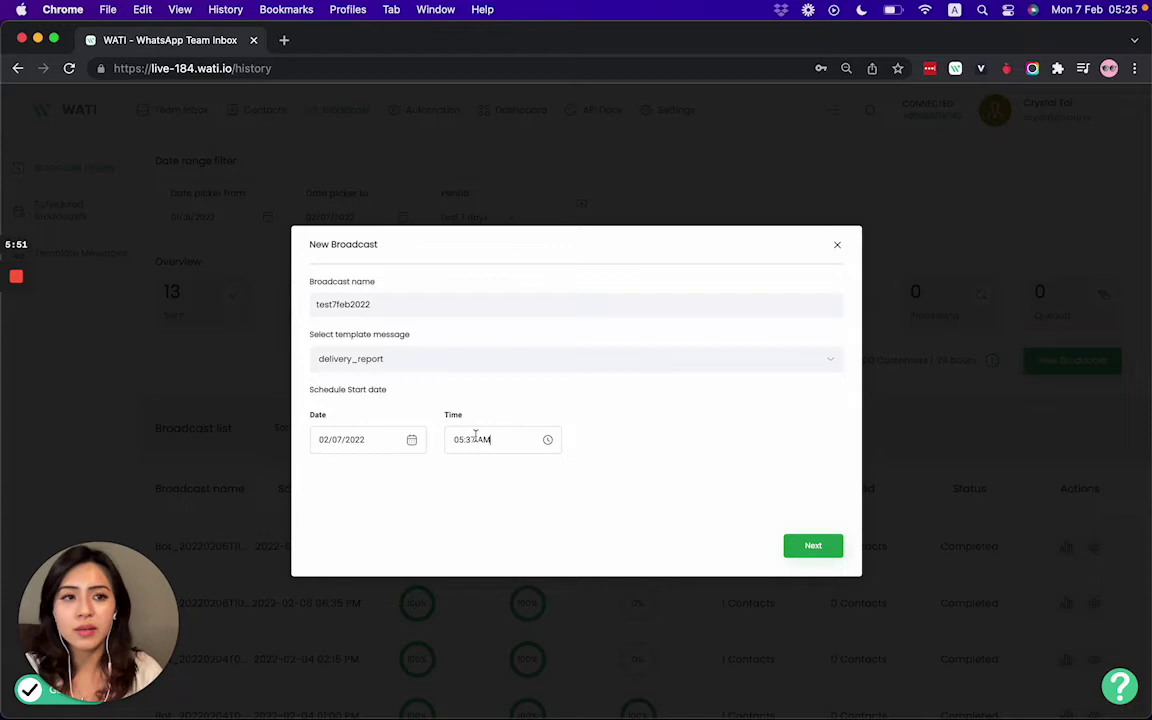
{"action": "key", "text": "BackSpace"}
{"action": "key", "text": "BackSpace"}
{"action": "key", "text": "BackSpace"}
{"action": "key", "text": "BackSpace"}
{"action": "key", "text": "BackSpace"}
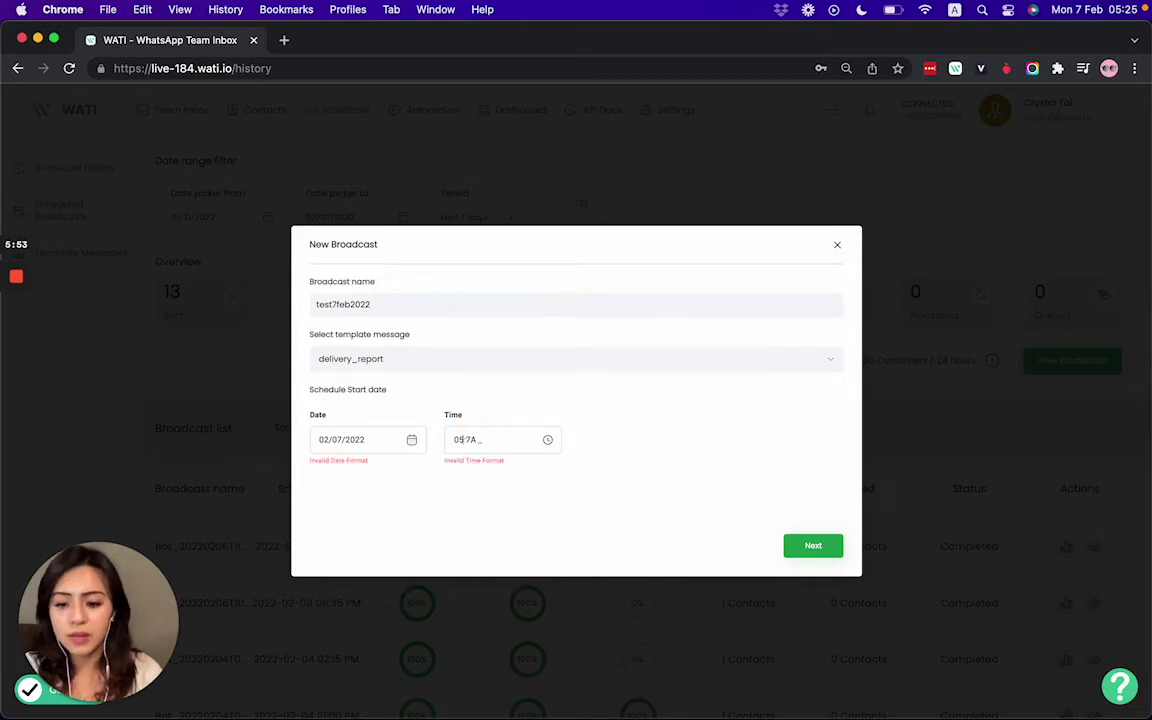
{"action": "type", "text": "27 AM"}
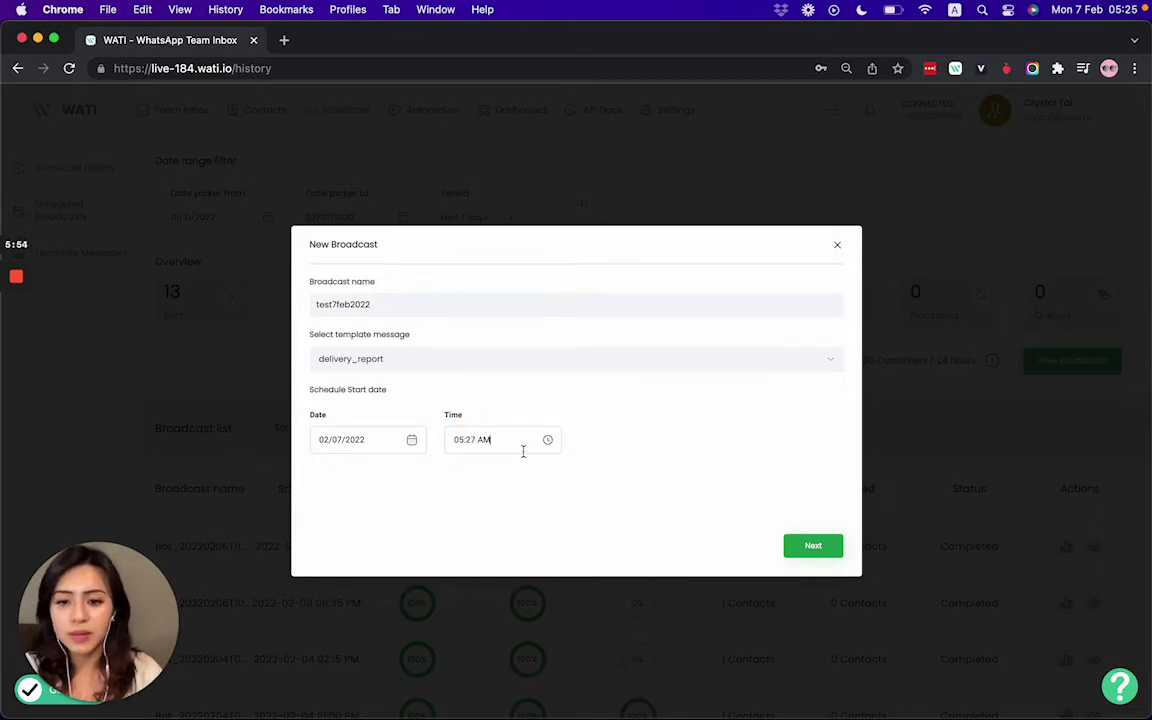
Move on to recipients, ticking then unticking the test2022 and Wati Demo contacts
{"action": "left_click", "coordinate": [815, 546]}
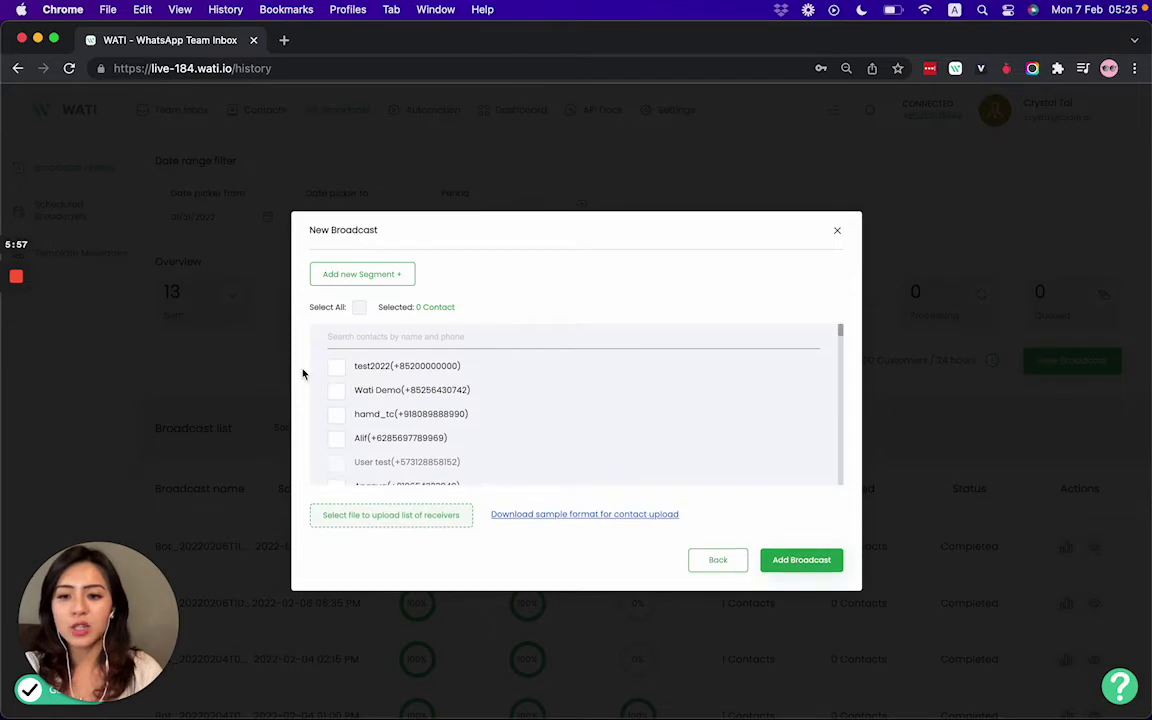
{"action": "left_click", "coordinate": [336, 368]}
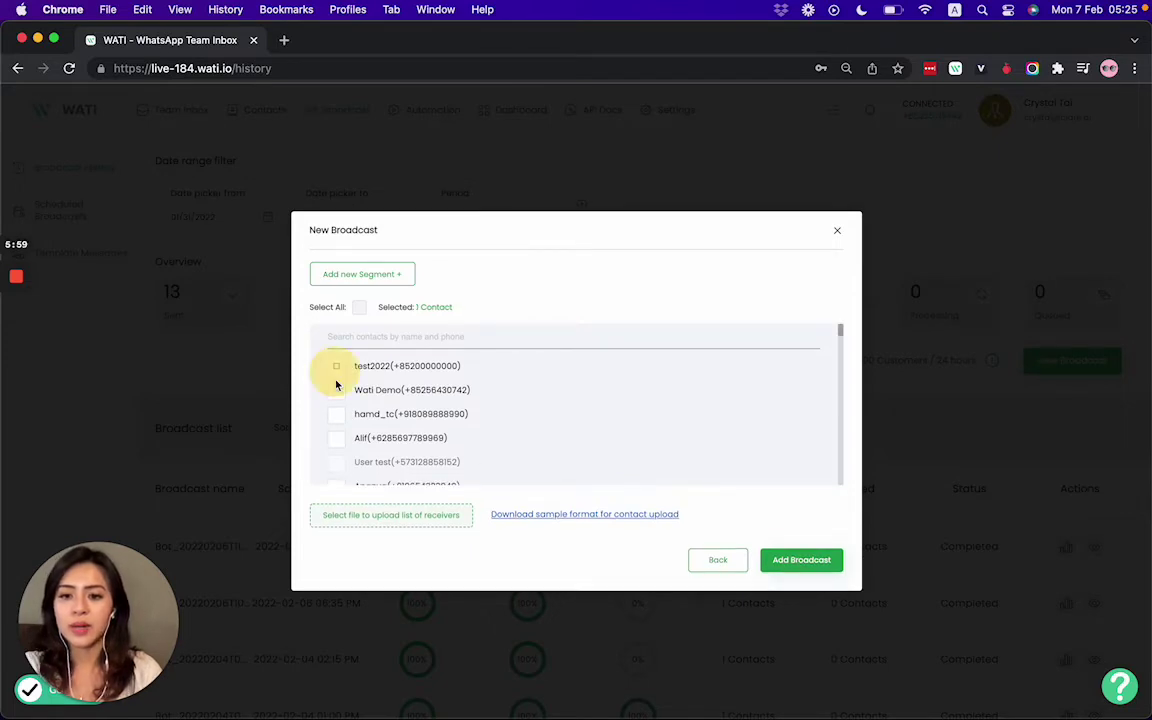
{"action": "left_click", "coordinate": [337, 391]}
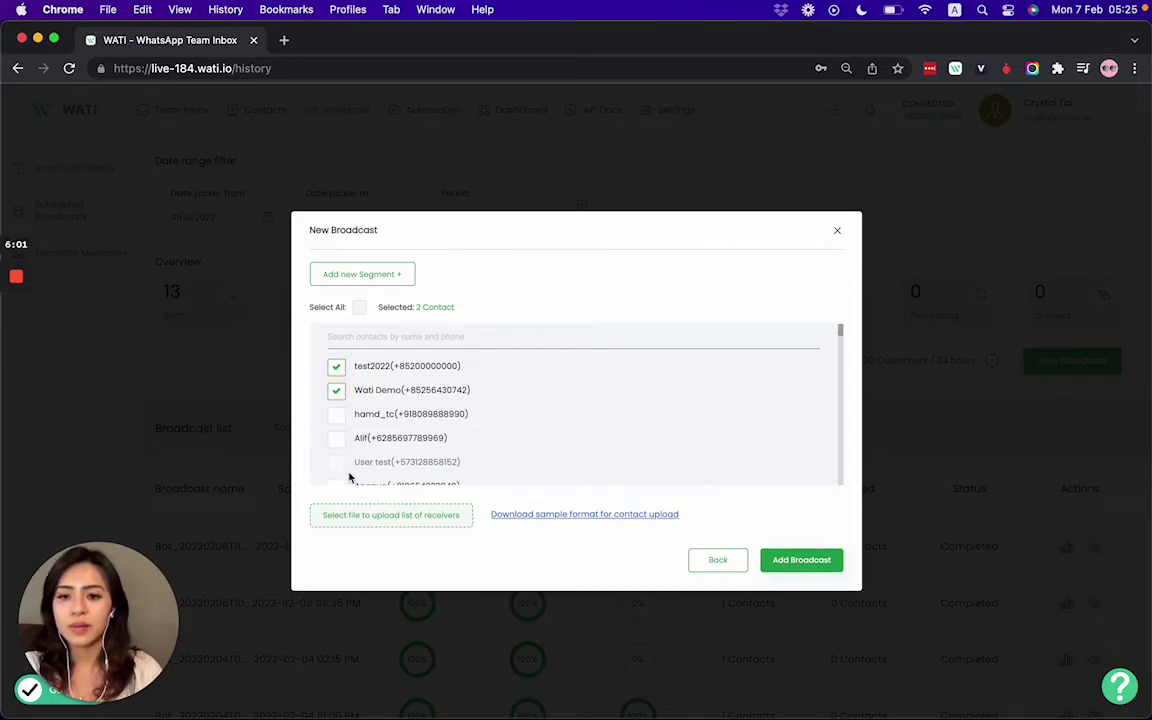
{"action": "left_click", "coordinate": [336, 367]}
{"action": "left_click", "coordinate": [336, 390]}
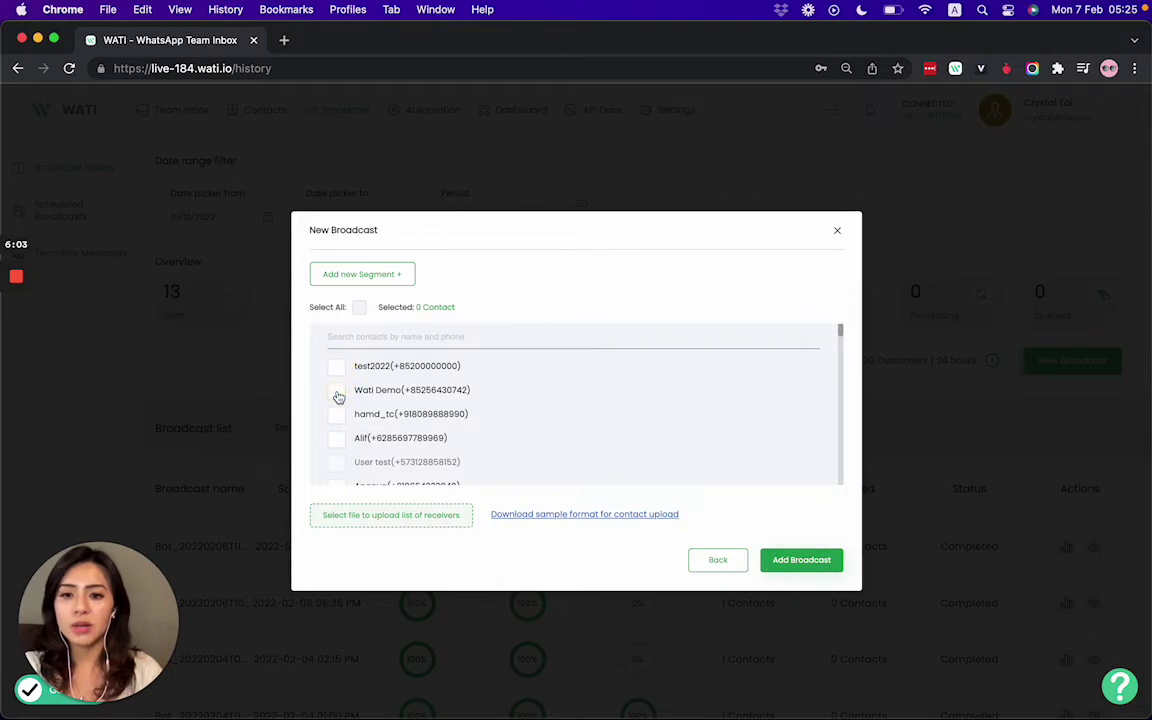
Add an audience segment filtering contacts whose country contains India
{"action": "left_click", "coordinate": [397, 286]}
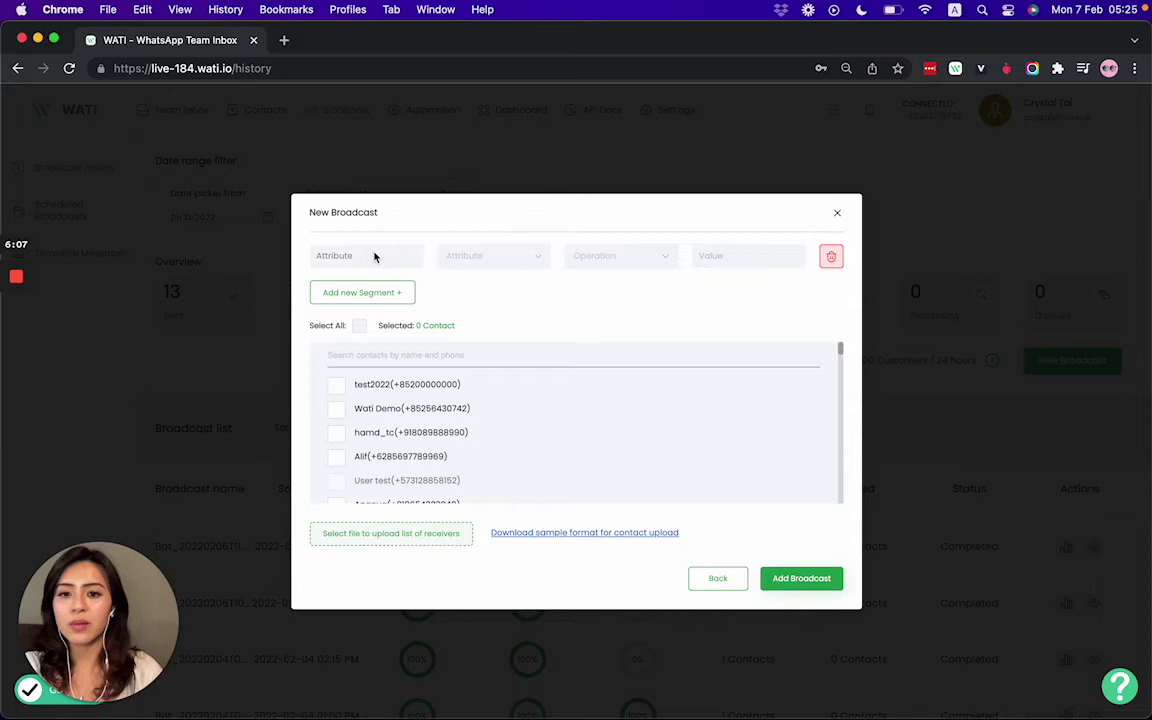
{"action": "left_click", "coordinate": [459, 256]}
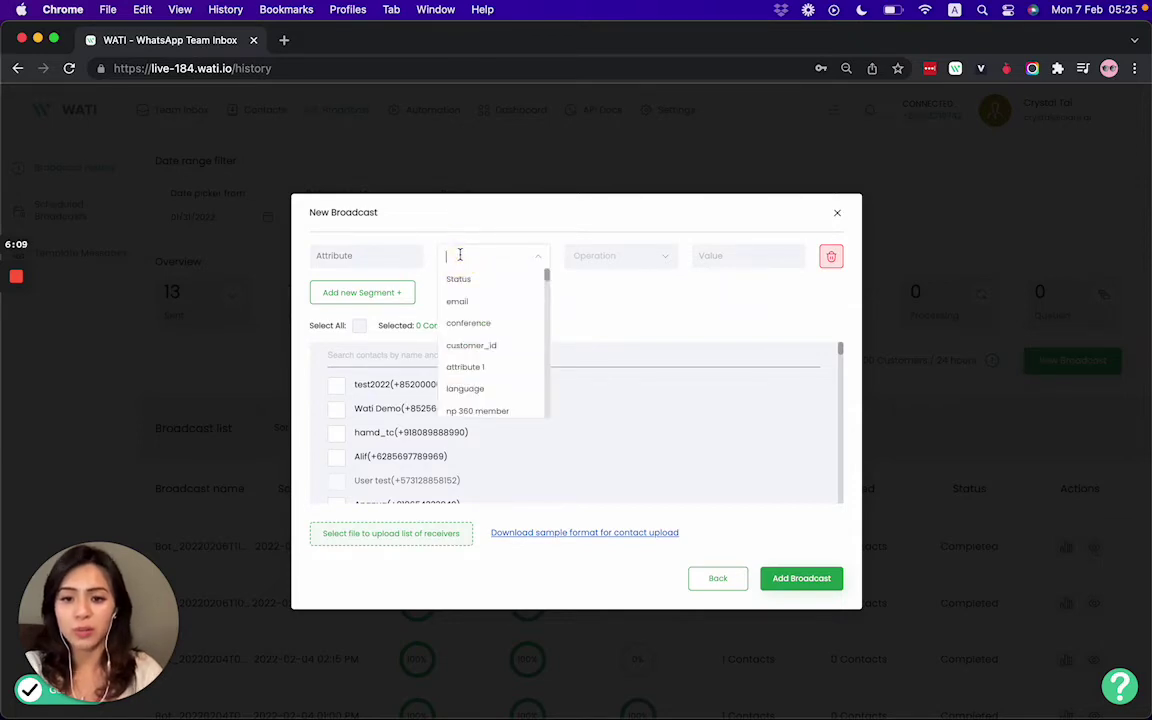
{"action": "scroll", "coordinate": [474, 342], "scroll_direction": "down", "scroll_amount": 5}
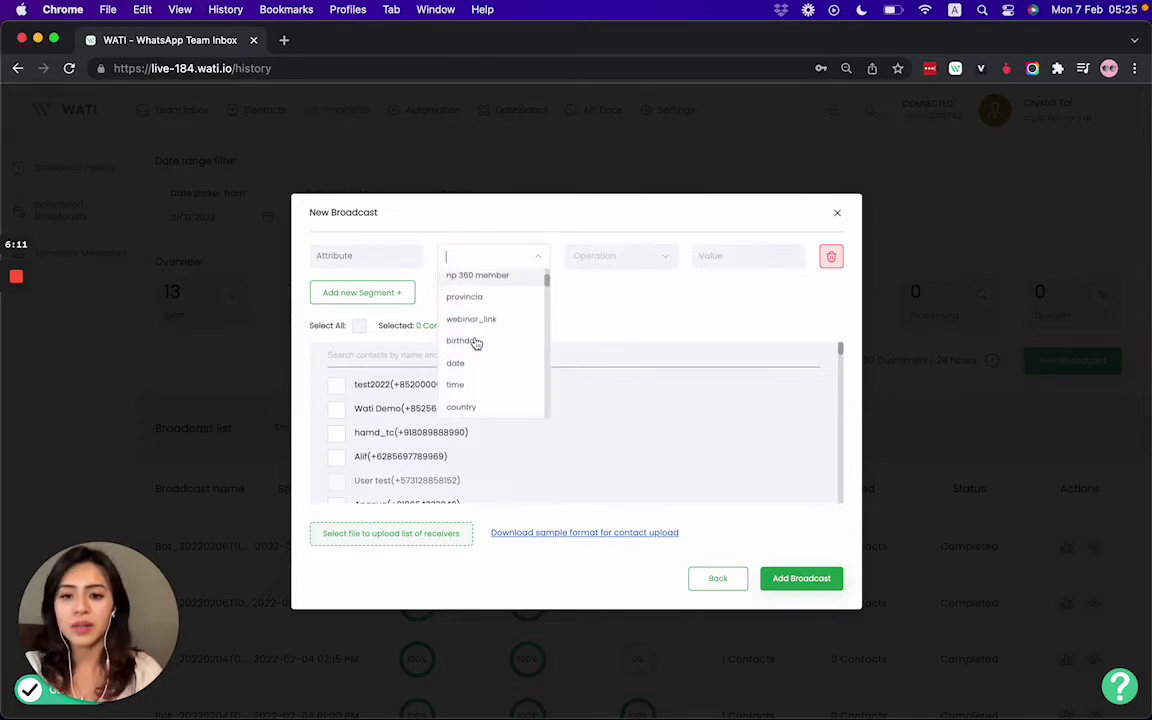
{"action": "scroll", "coordinate": [474, 335], "scroll_direction": "down", "scroll_amount": 3}
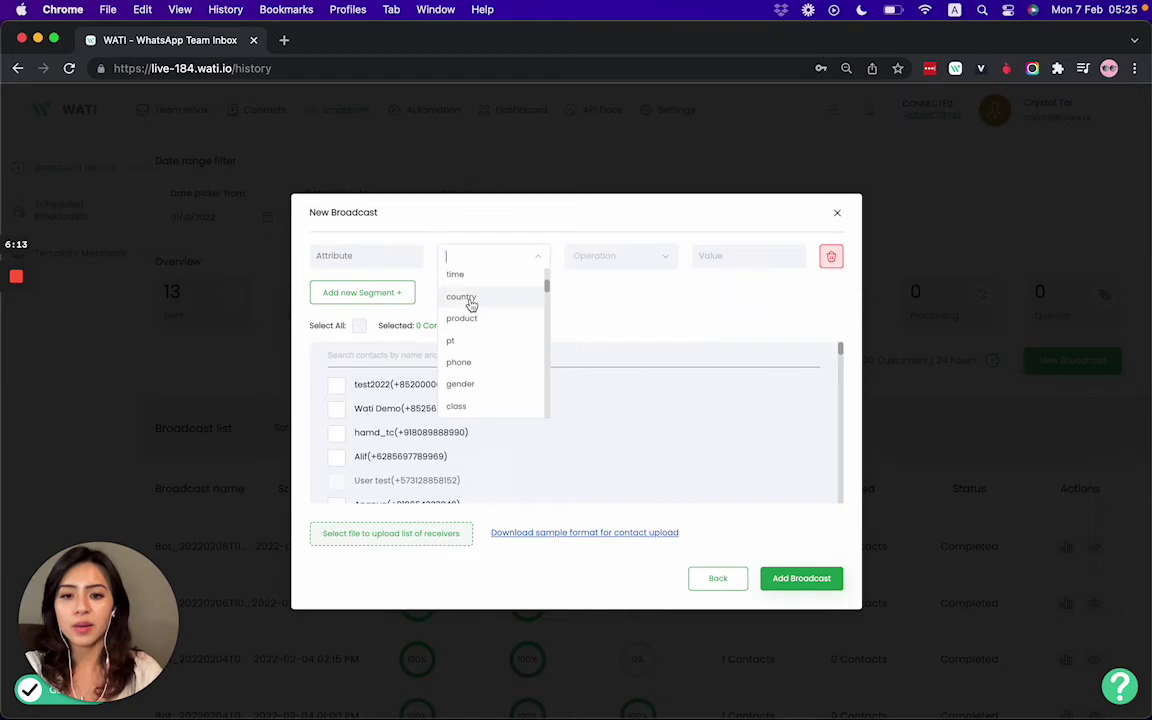
{"action": "left_click", "coordinate": [470, 299]}
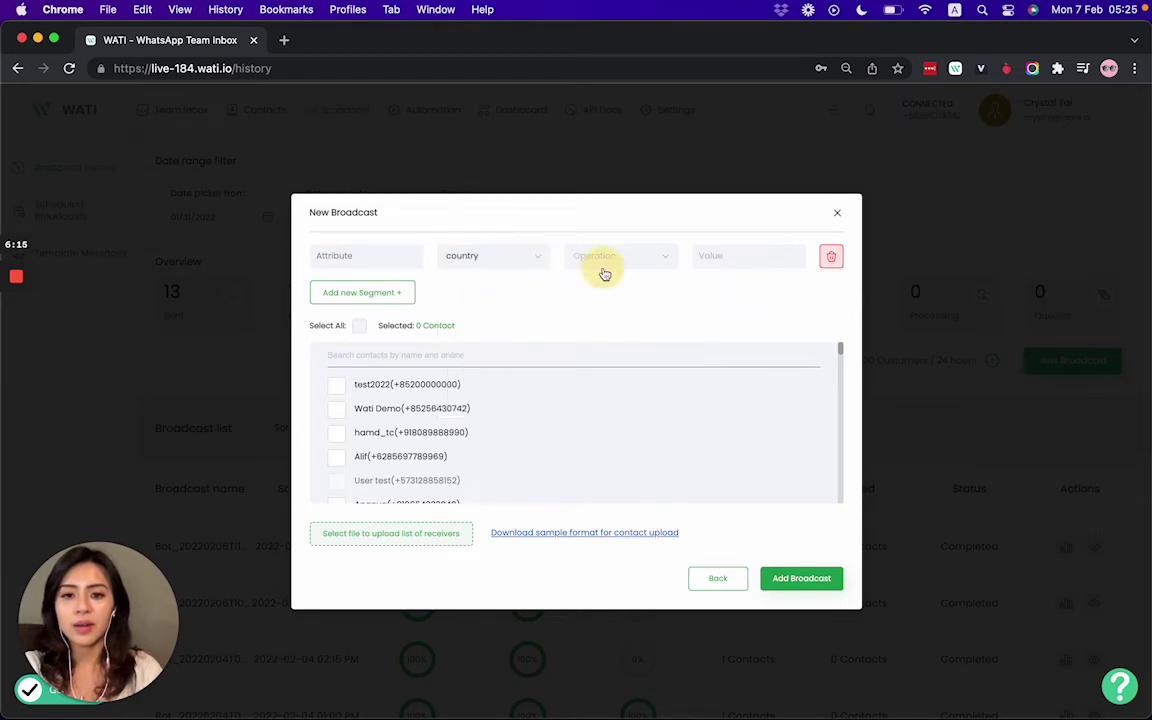
{"action": "left_click", "coordinate": [602, 262]}
{"action": "left_click", "coordinate": [604, 280]}
{"action": "left_click", "coordinate": [716, 252]}
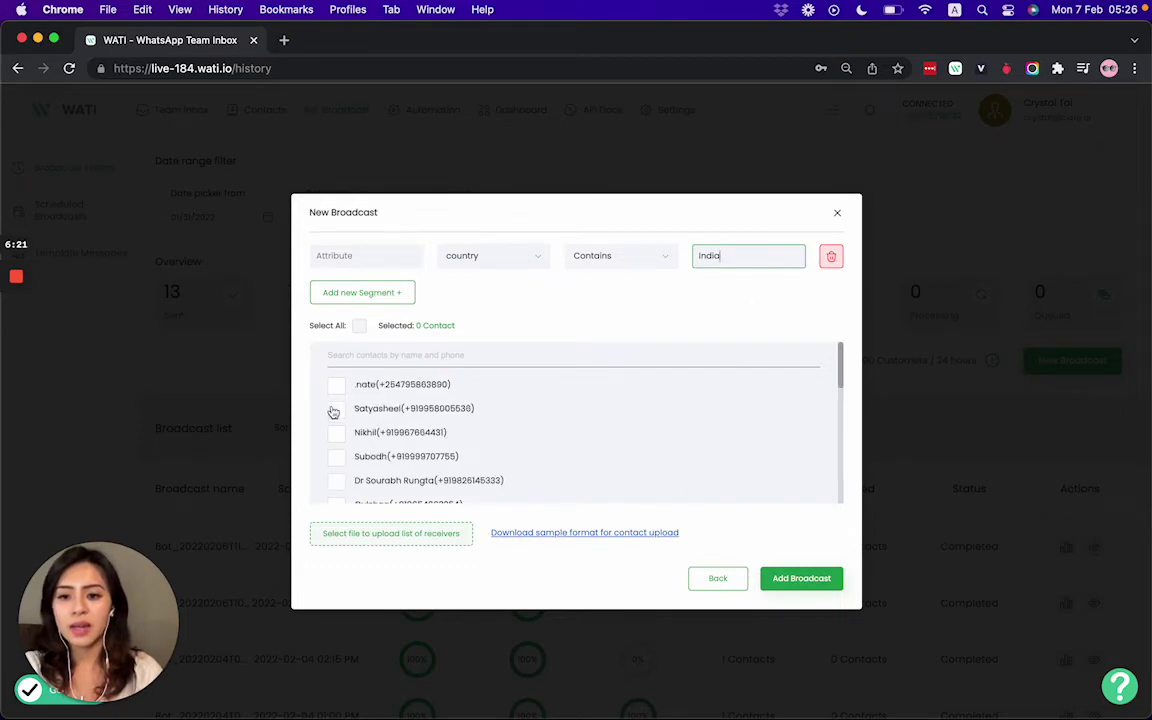
Select and deselect all matching contacts, then delete the India country segment
{"action": "scroll", "coordinate": [444, 480], "scroll_direction": "down", "scroll_amount": 3}
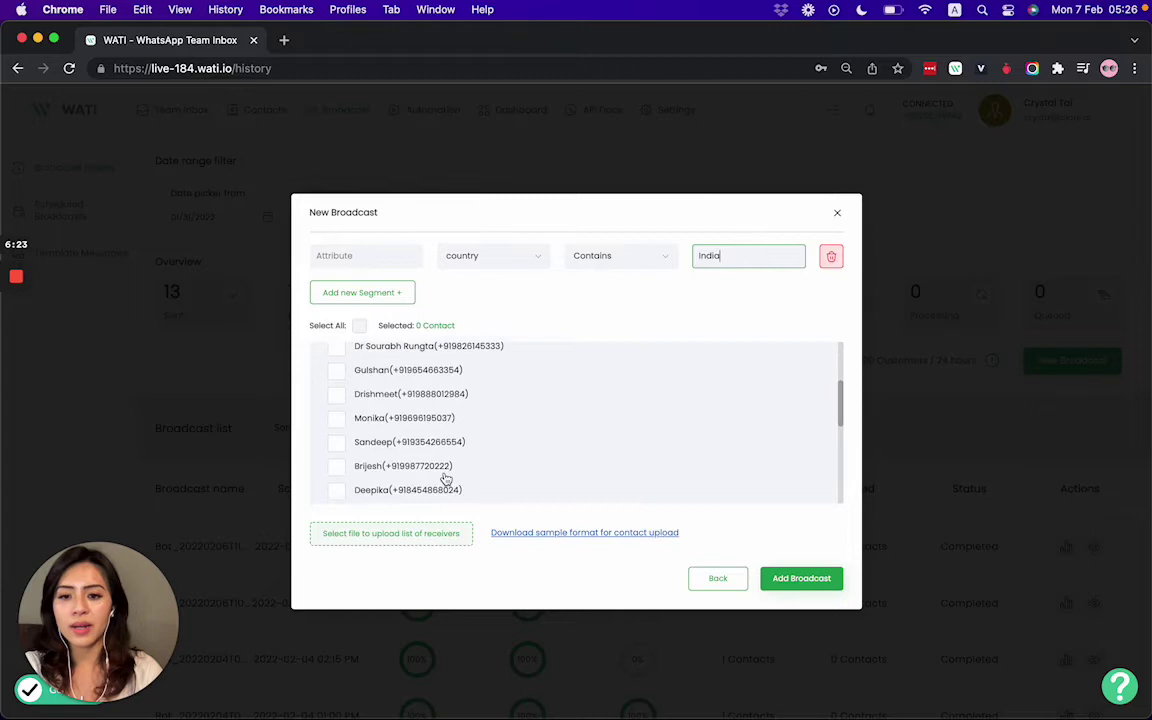
{"action": "scroll", "coordinate": [446, 479], "scroll_direction": "up", "scroll_amount": 4}
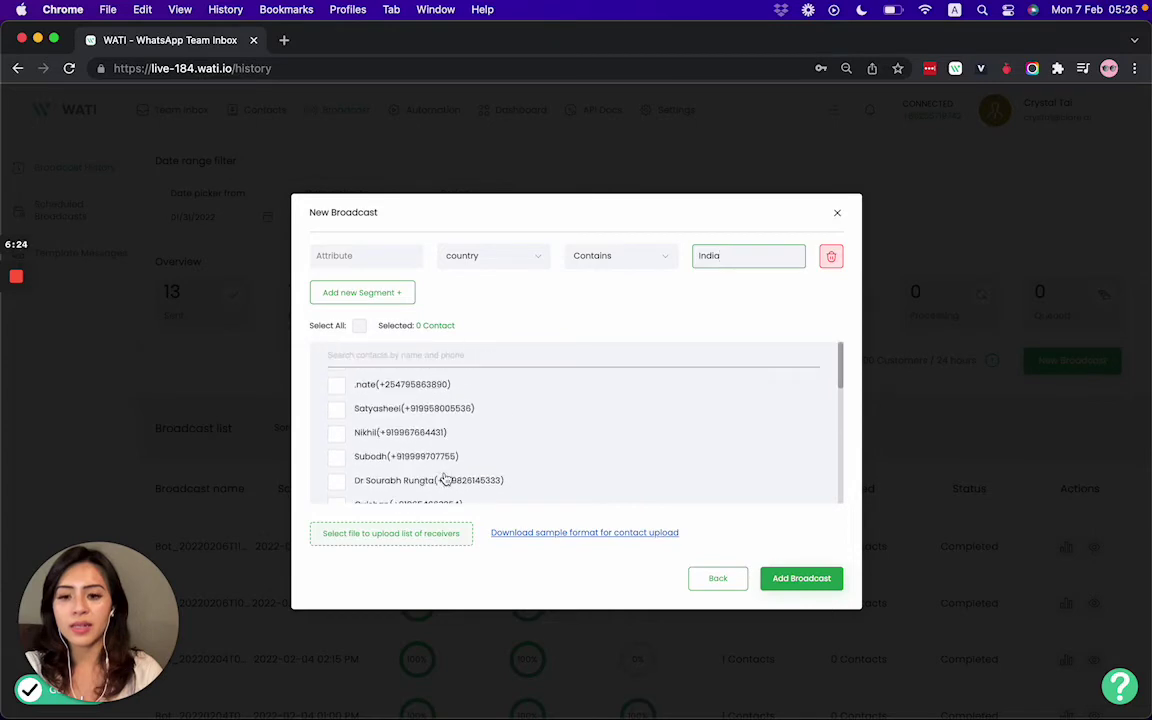
{"action": "left_click", "coordinate": [359, 328]}
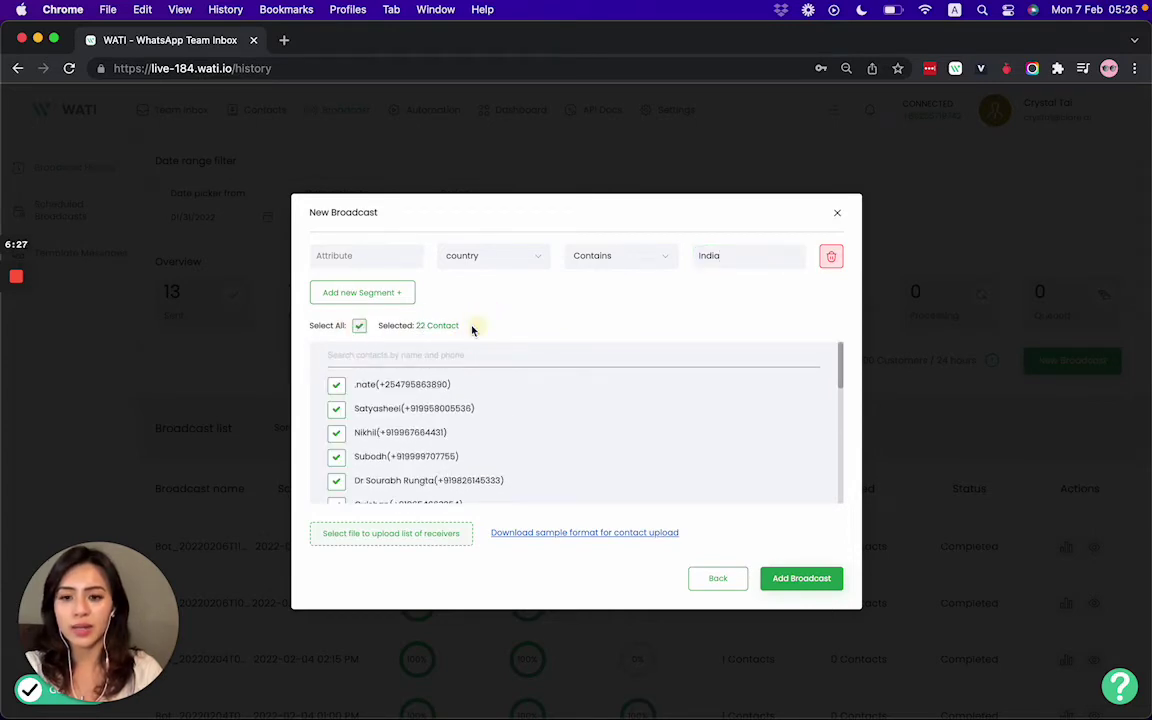
{"action": "left_click", "coordinate": [359, 327]}
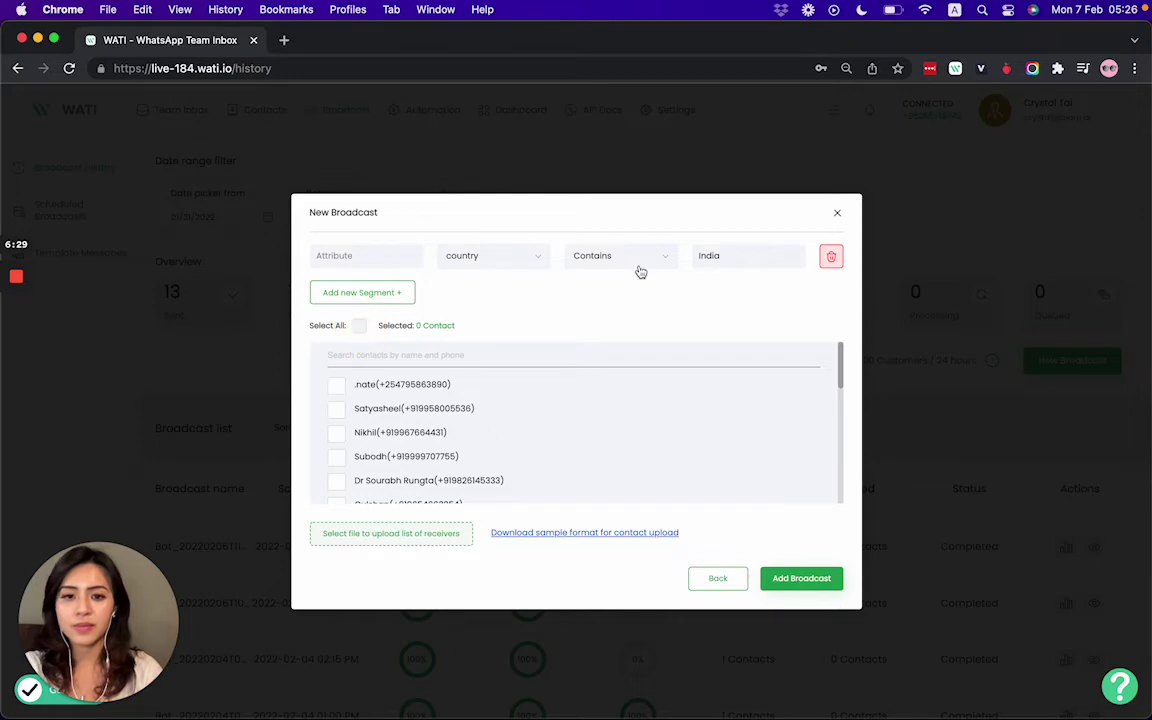
{"action": "left_click", "coordinate": [831, 256]}
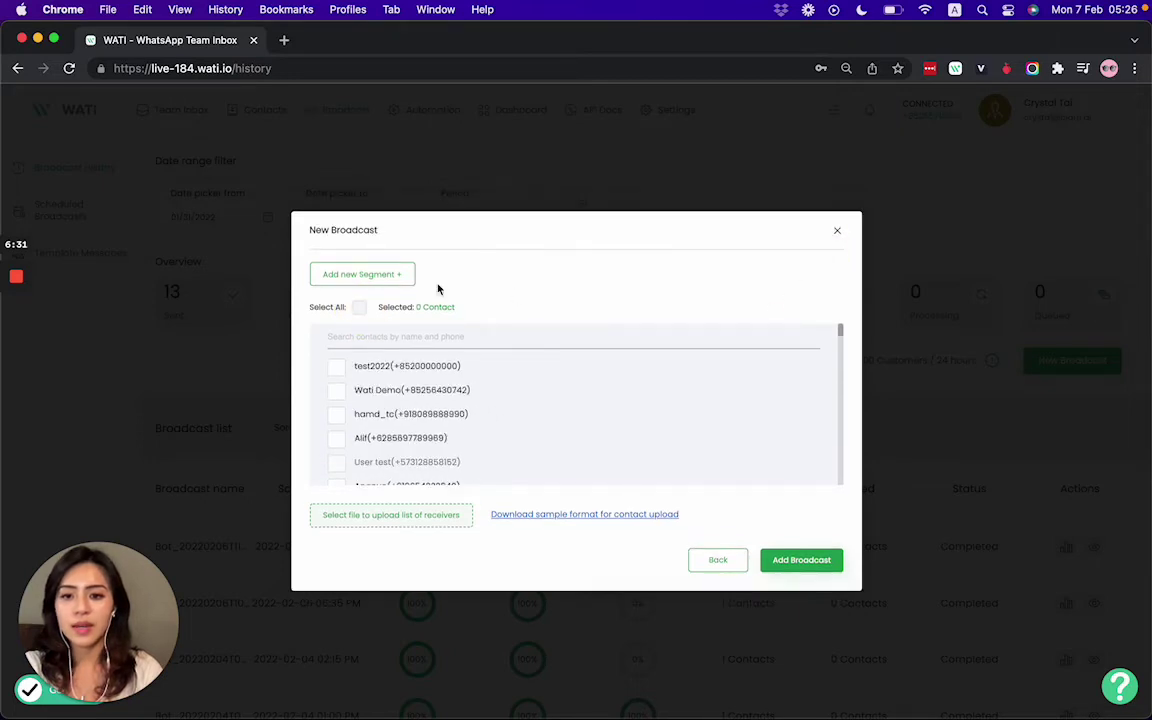
Keep only the Wati Demo contact as recipient and add the test7feb2022 broadcast
{"action": "left_click", "coordinate": [336, 367]}
{"action": "left_click", "coordinate": [336, 390]}
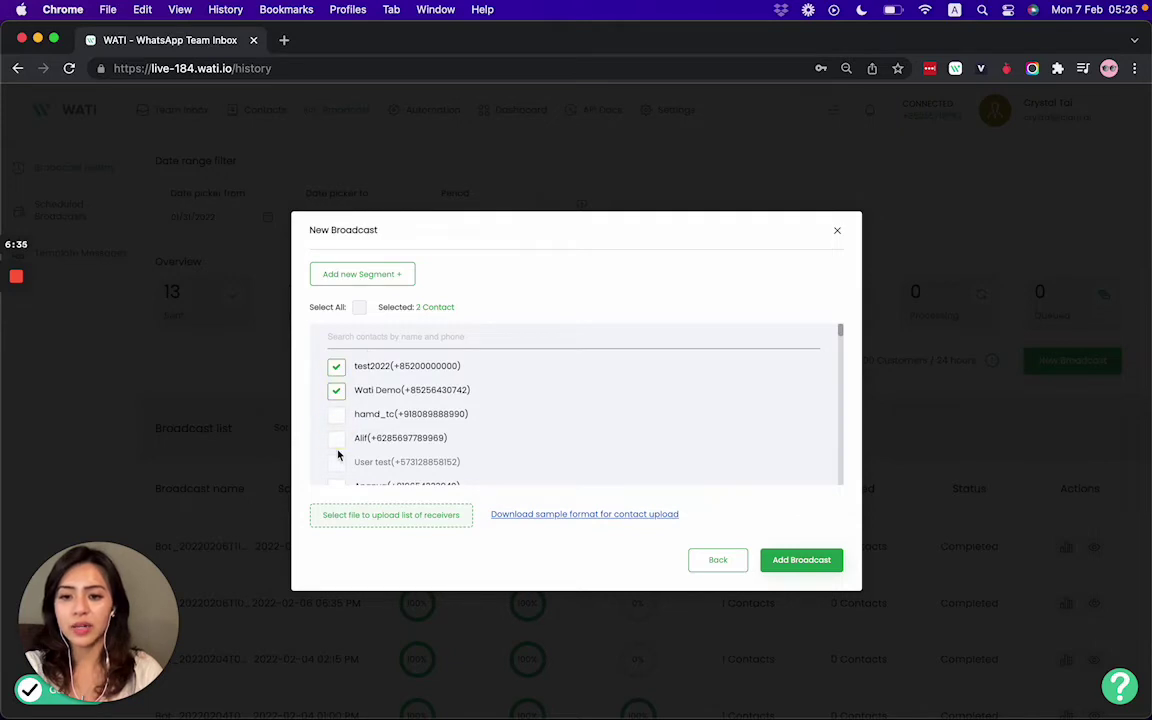
{"action": "left_click", "coordinate": [336, 366]}
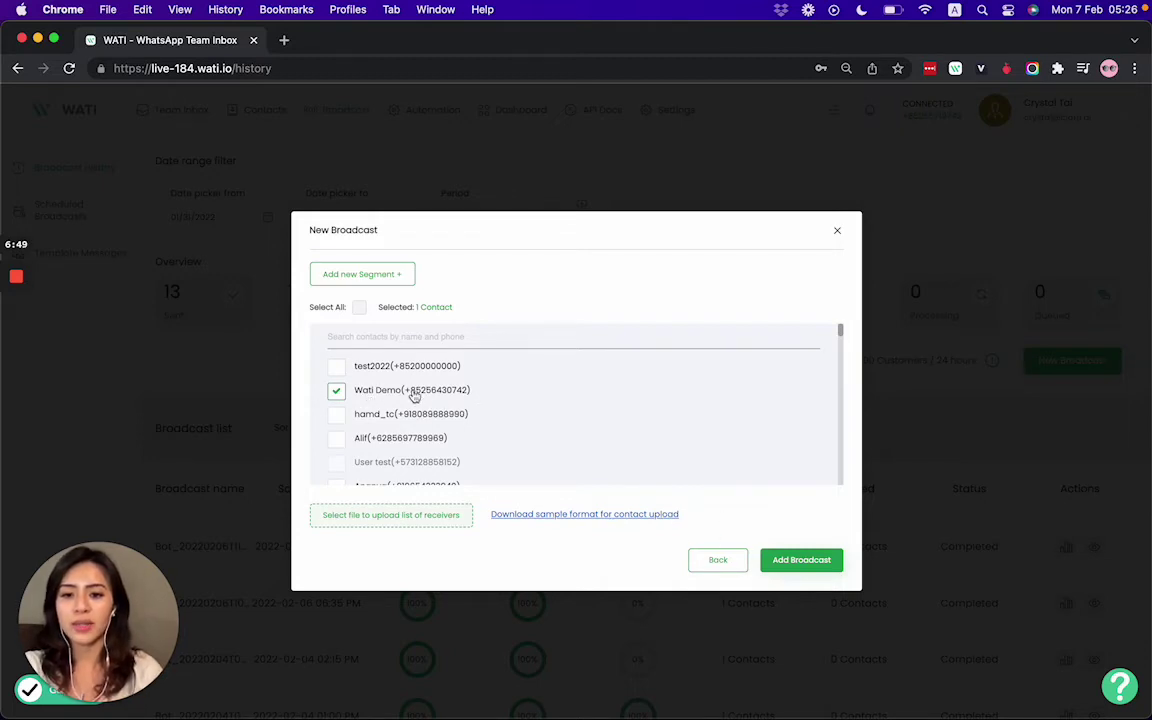
{"action": "left_click", "coordinate": [801, 561]}
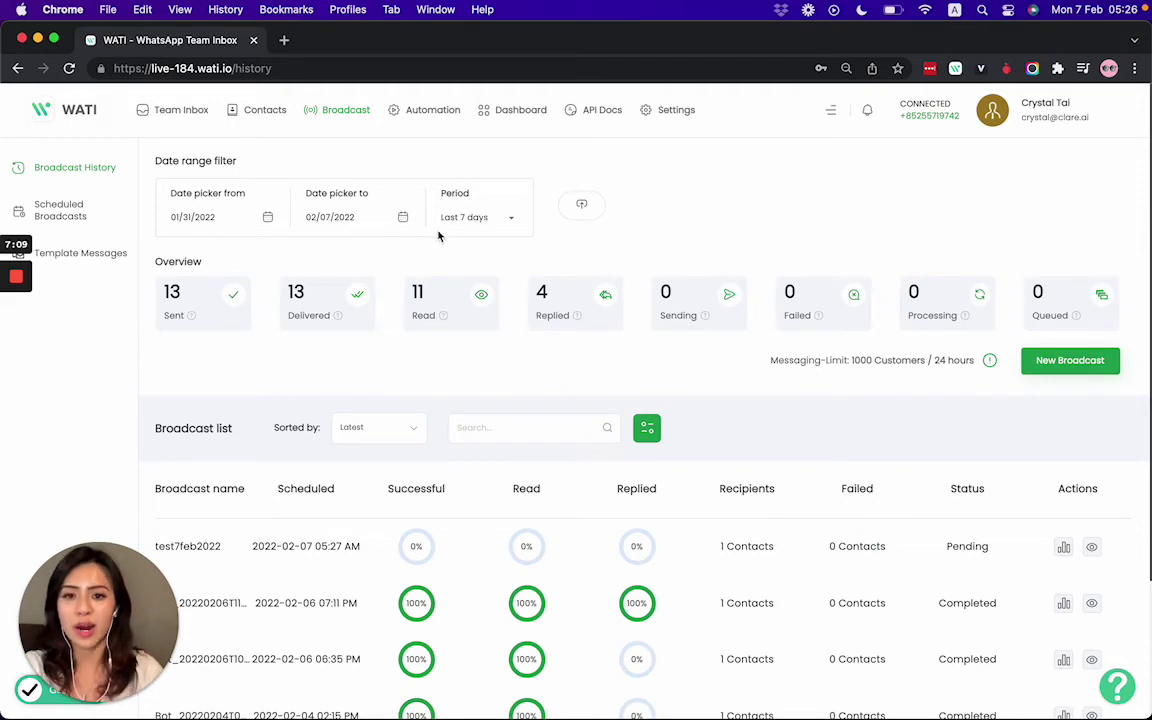
Scroll down to the broadcast list to find the Pending test7feb2022 row
{"action": "scroll", "coordinate": [656, 235], "scroll_direction": "down", "scroll_amount": 3}
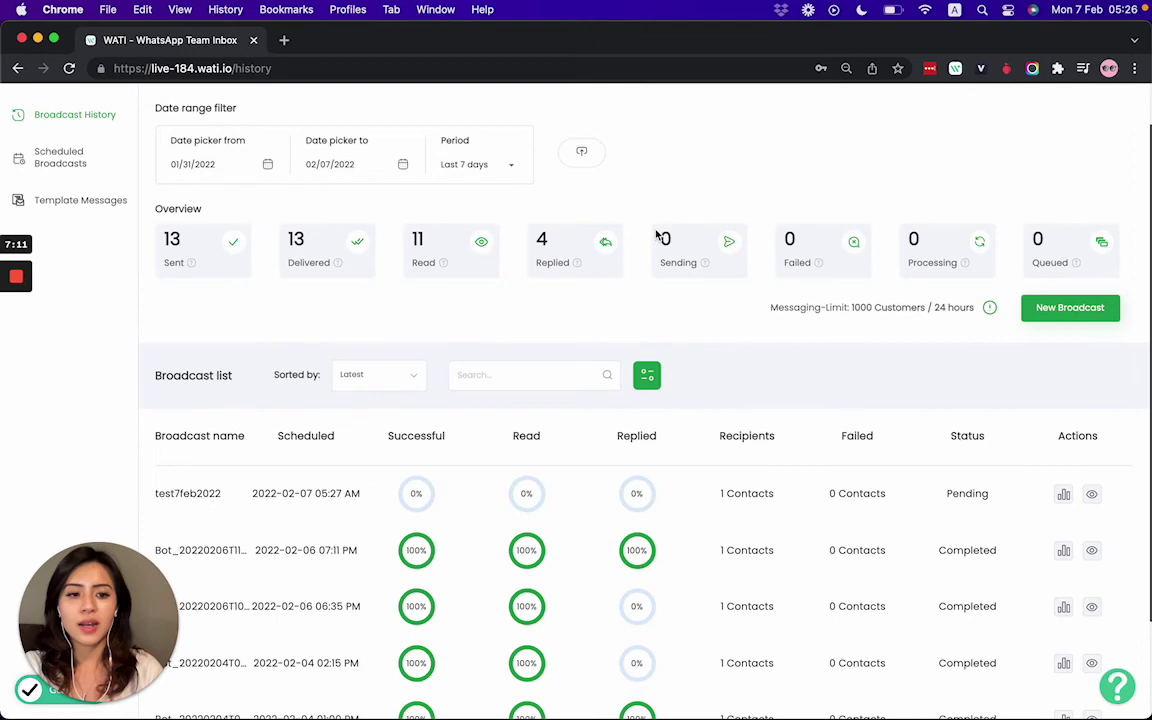
{"action": "scroll", "coordinate": [656, 235], "scroll_direction": "down", "scroll_amount": 1}
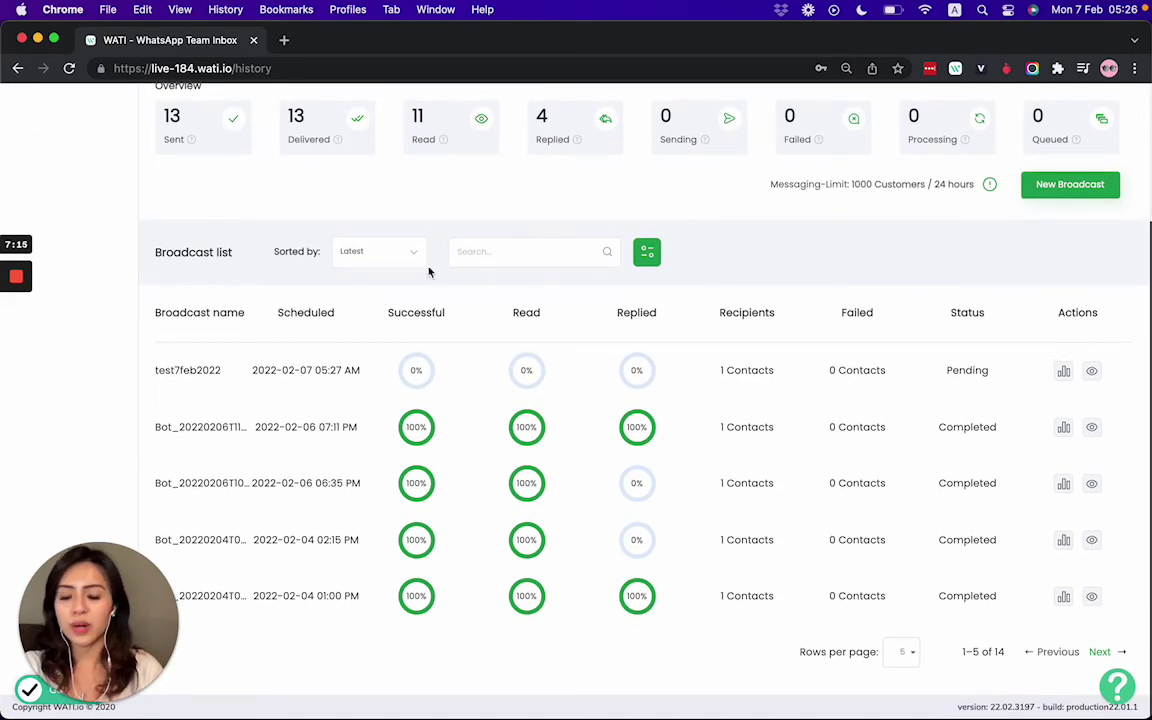
Review test7feb2022's statistics showing one queued contact, then close them
{"action": "left_click", "coordinate": [1063, 372]}
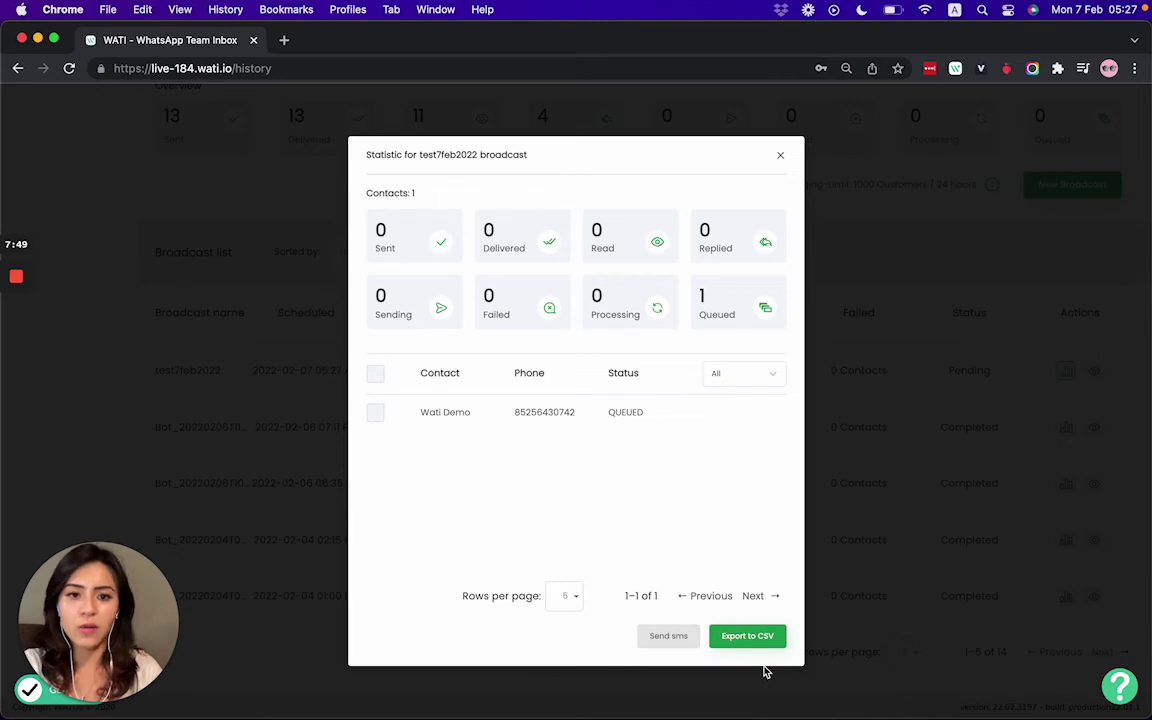
{"action": "left_click", "coordinate": [780, 157]}
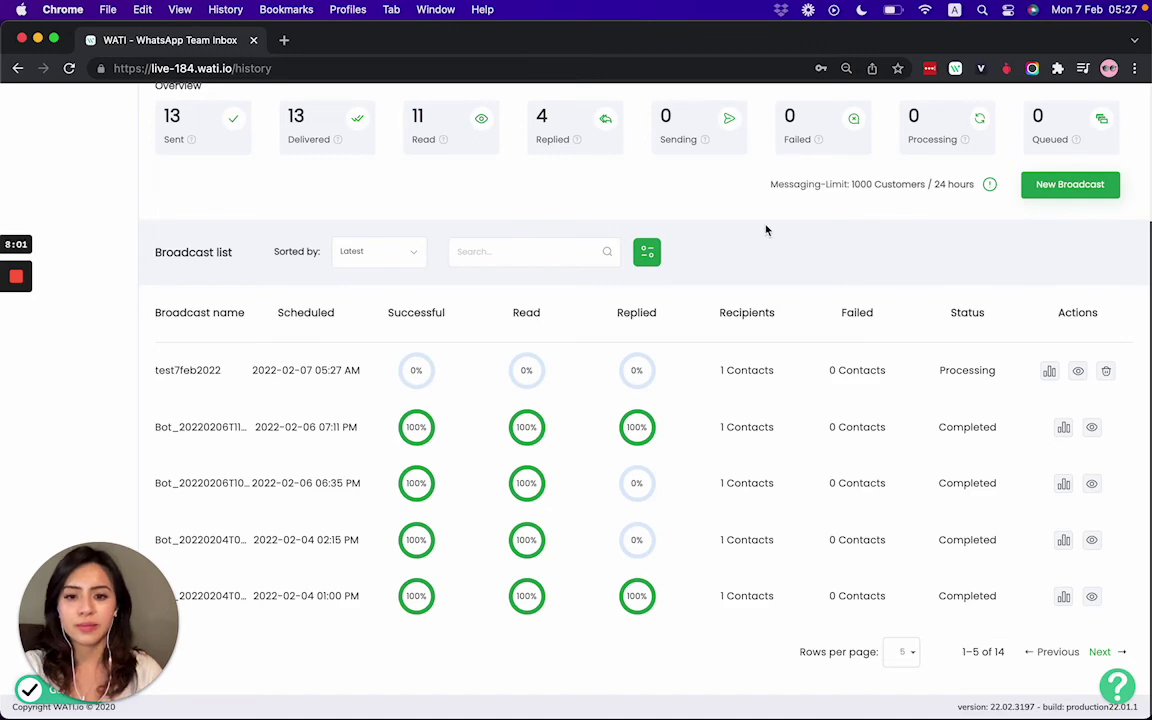
Scroll Broadcast History back to the top and show all open windows in Mission Control
{"action": "scroll", "coordinate": [766, 230], "scroll_direction": "up", "scroll_amount": 3}
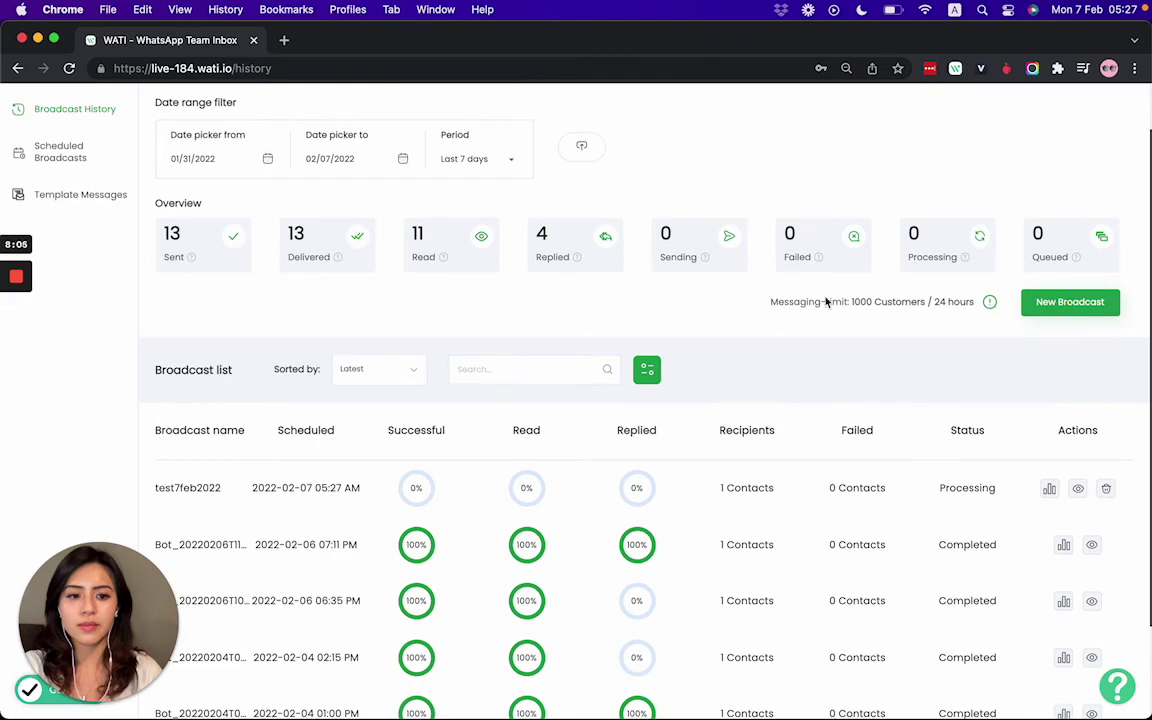
{"action": "key", "text": "ctrl+Up"}
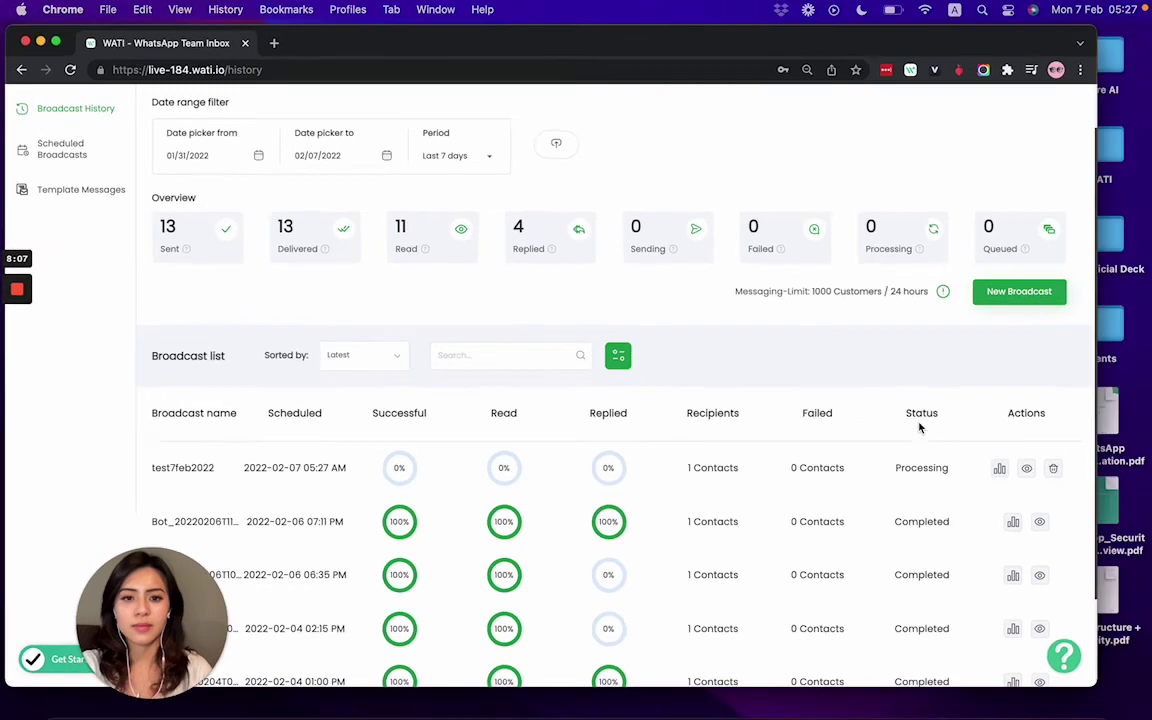
Bring WhatsApp forward, shrink and shift it left, then return to WATI once the order message arrives
{"action": "left_click", "coordinate": [360, 477]}
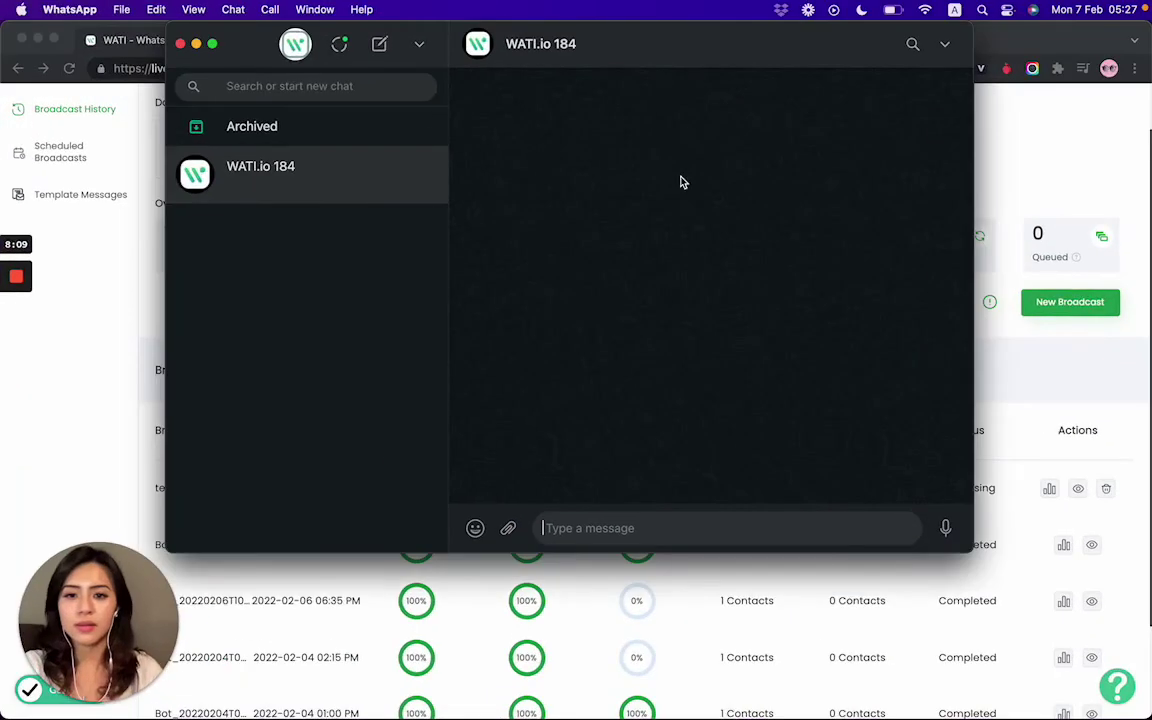
{"action": "left_click_drag", "start_coordinate": [968, 538], "coordinate": [968, 436]}
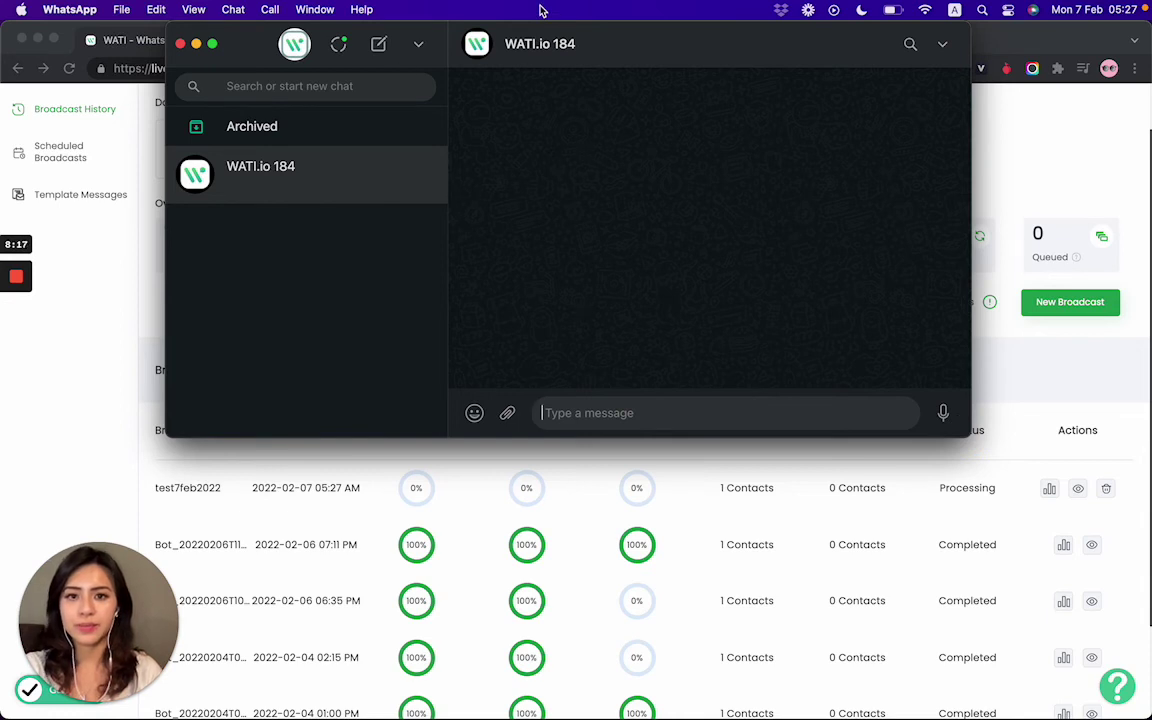
{"action": "left_click_drag", "start_coordinate": [588, 40], "coordinate": [569, 38]}
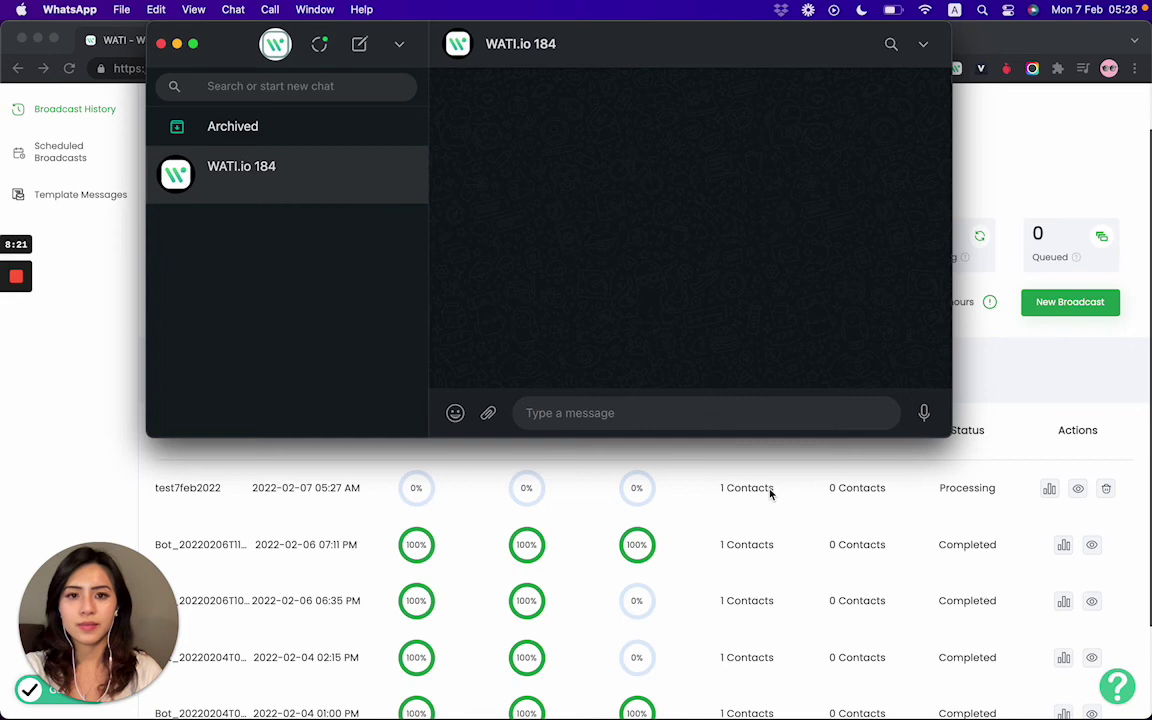
{"action": "mouse_move", "coordinate": [16, 280]}
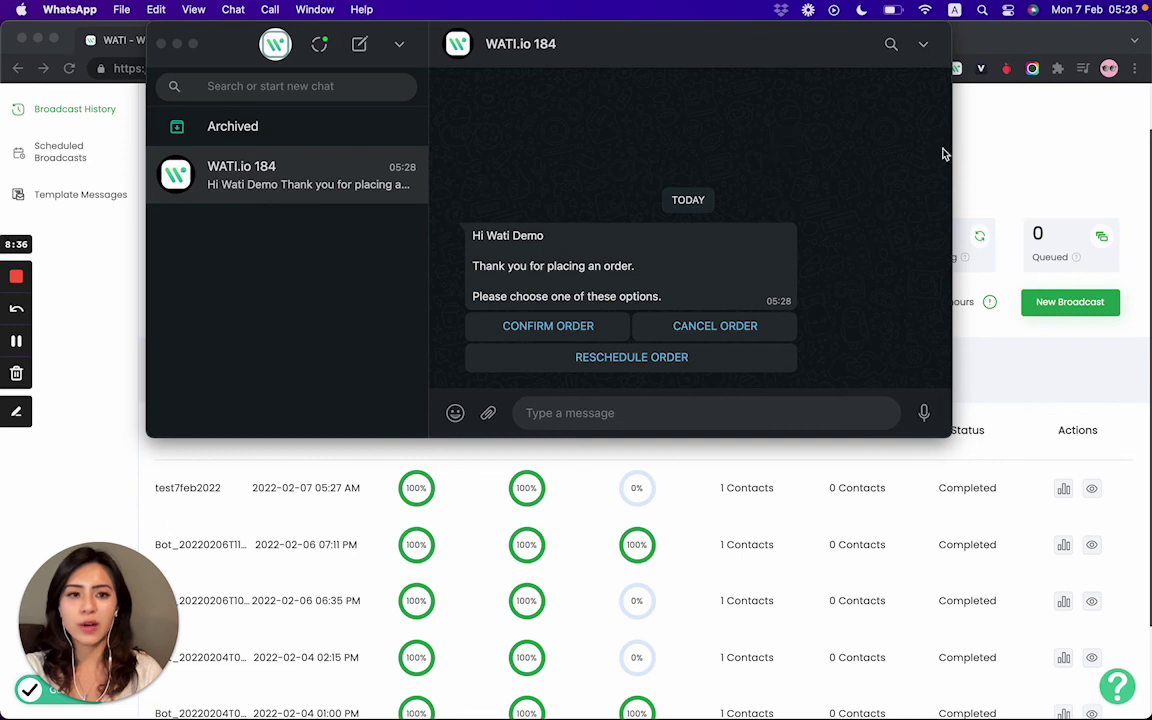
{"action": "key", "text": "super+Tab"}
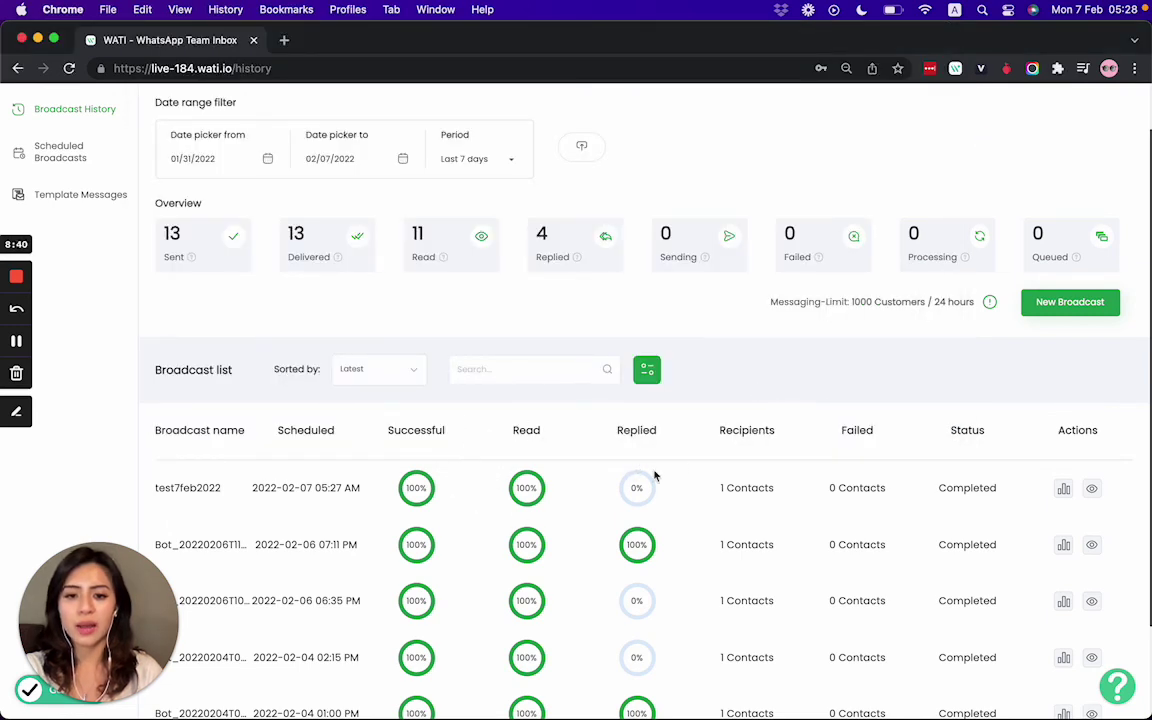
Reply 'Hi' to the broadcast in WhatsApp, then return to WATI's broadcast history
{"action": "key", "text": "ctrl+Up"}
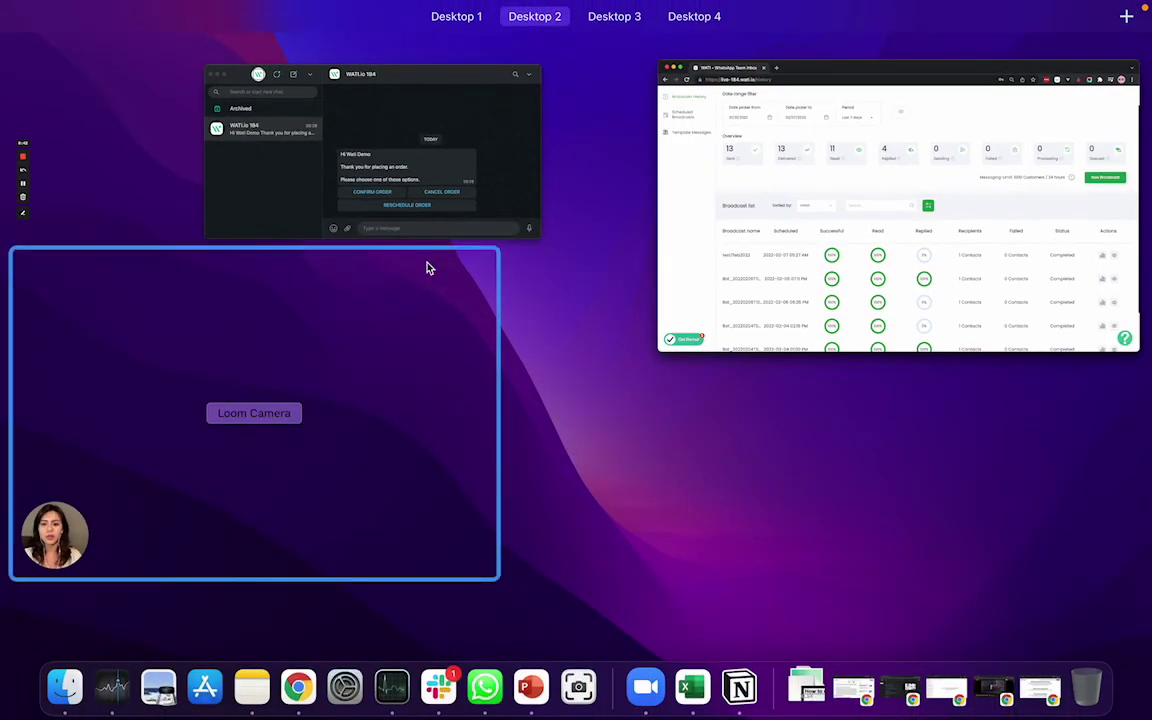
{"action": "left_click", "coordinate": [435, 185]}
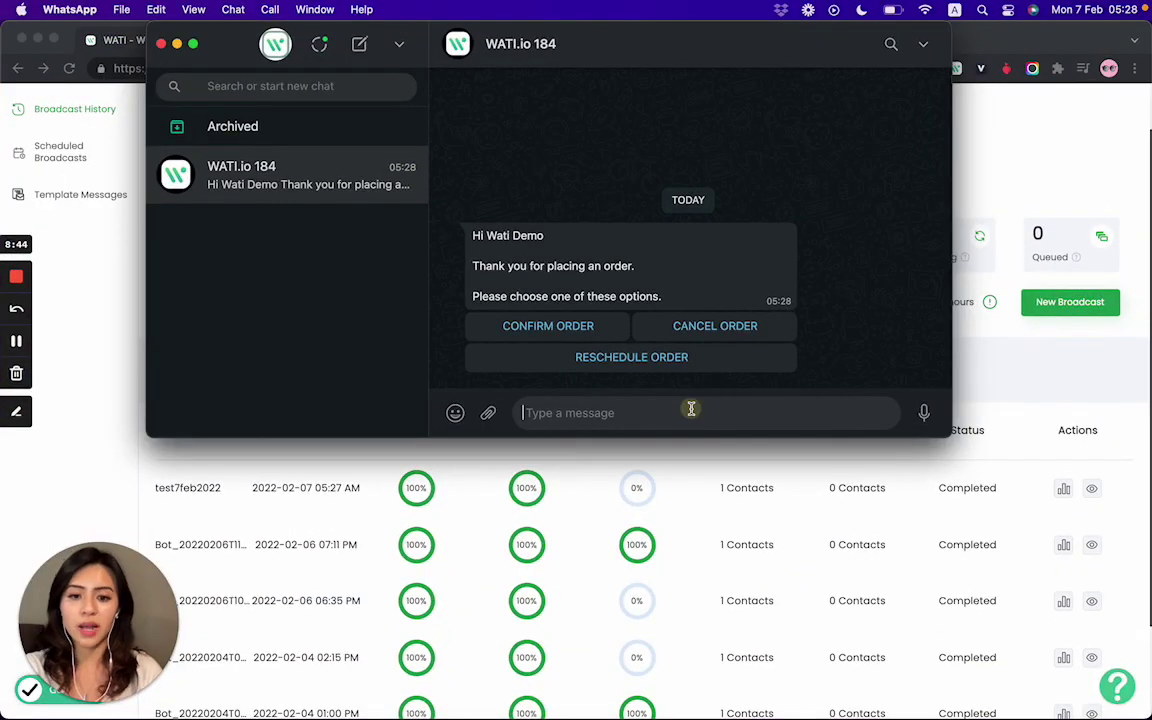
{"action": "type", "text": "Hi"}
{"action": "key", "text": "Return"}
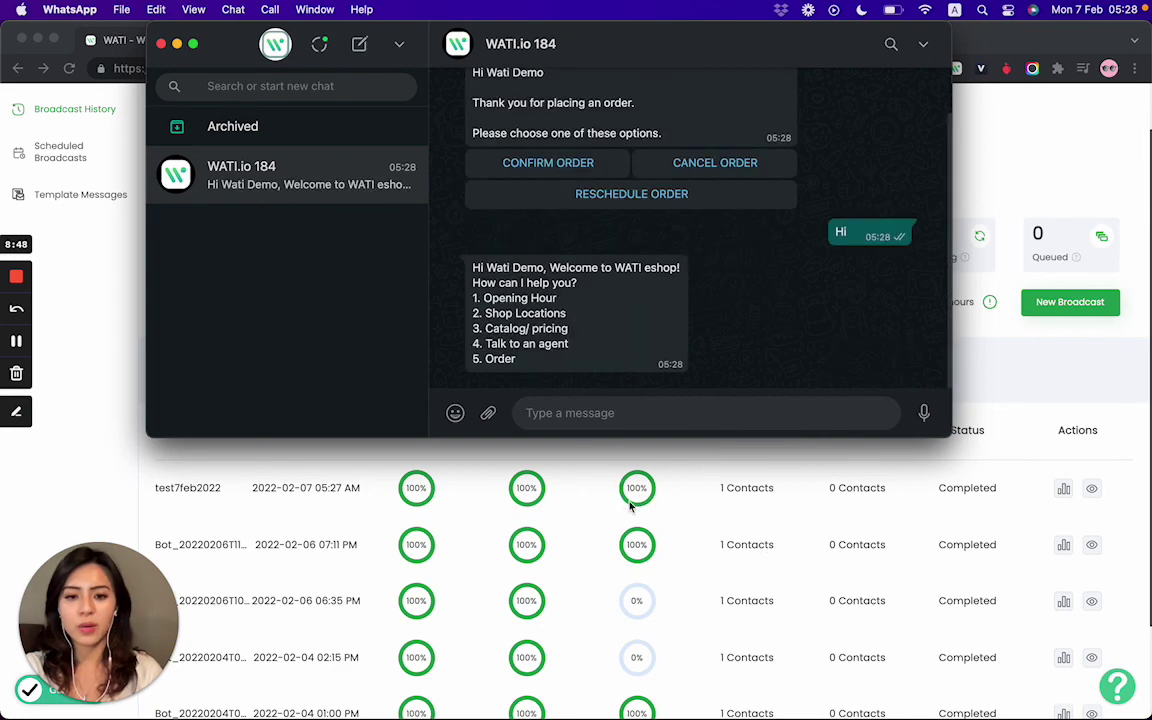
{"action": "left_click", "coordinate": [779, 458]}
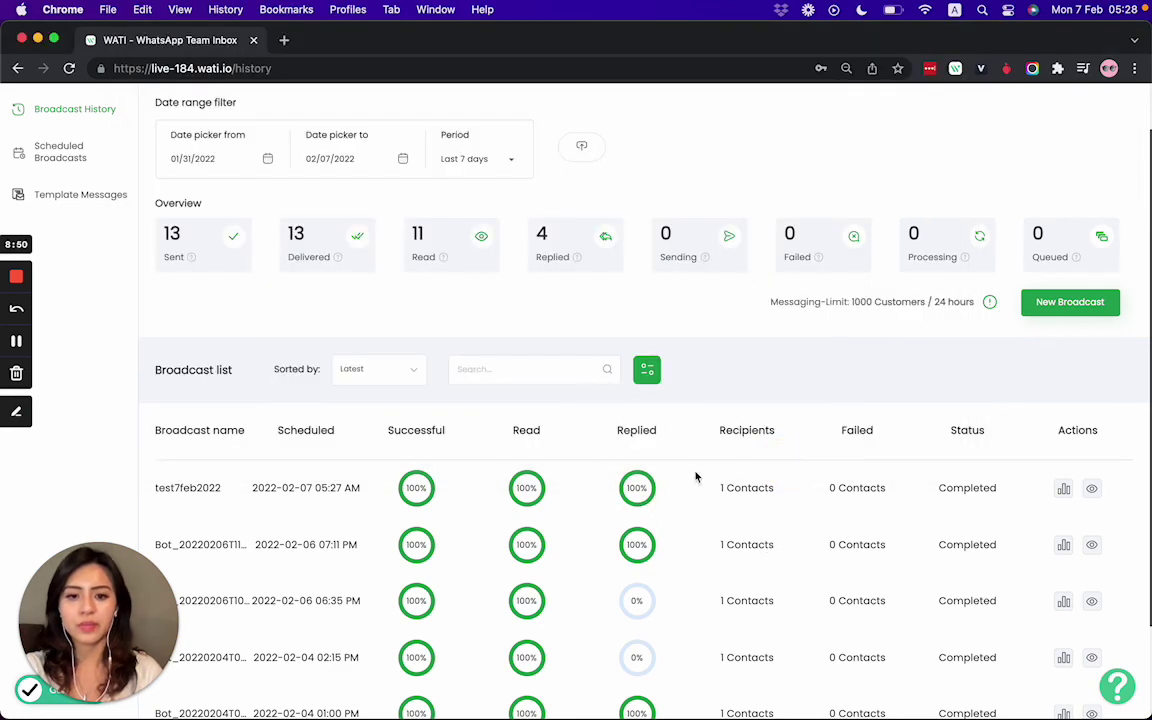